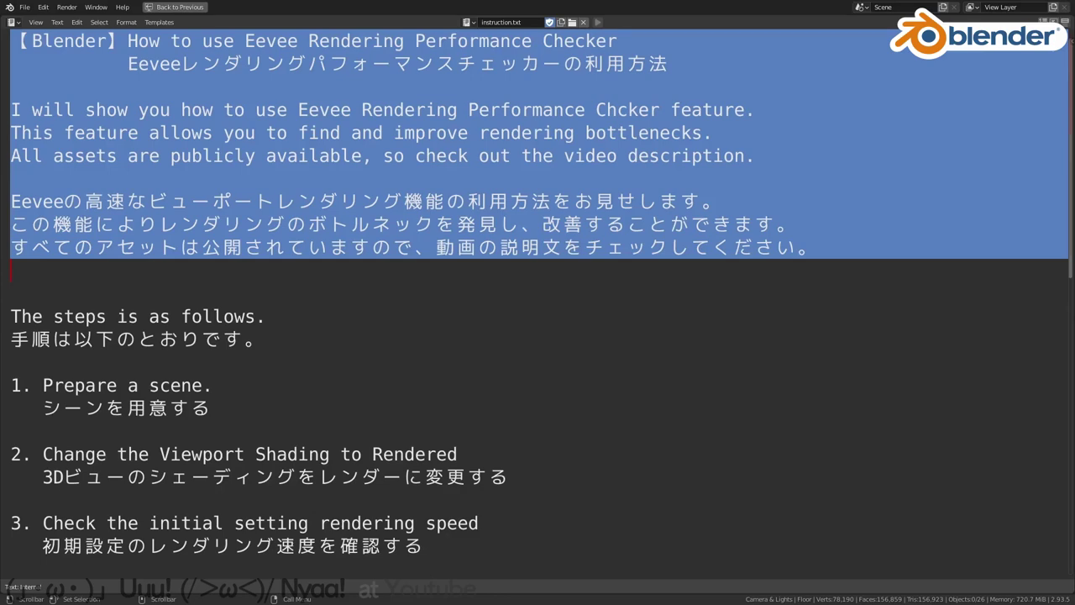
# Leave the maximized notes for the Layout view and orbit around the character scene
pyautogui.scroll(-3, 339, 350)
pyautogui.moveTo(277, 271); pyautogui.dragTo(346, 245)
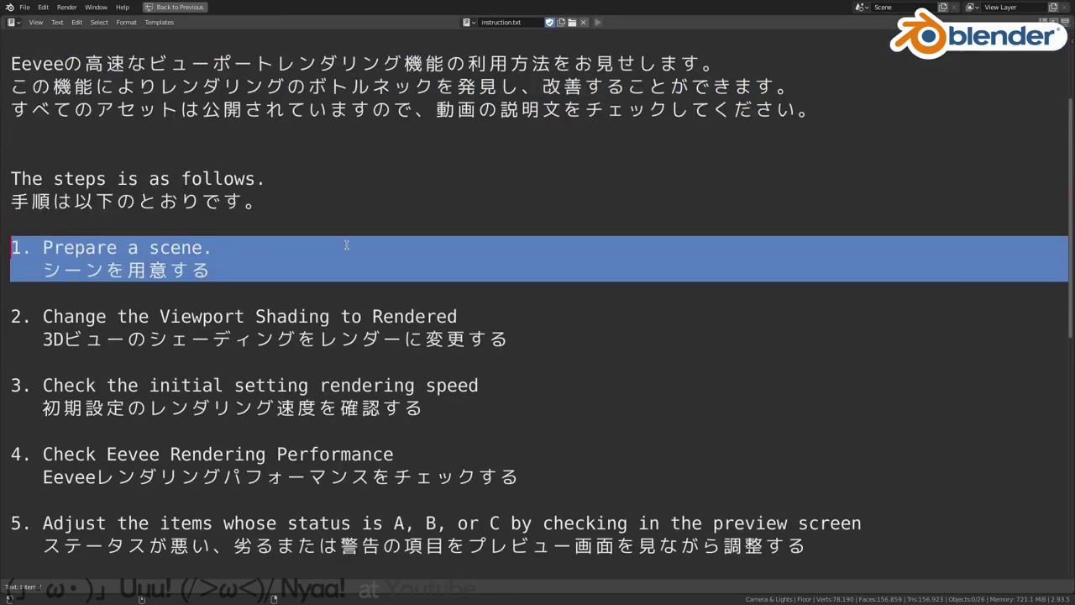
pyautogui.hotkey('ctrl', 'alt', 'space')
pyautogui.moveTo(346, 246); pyautogui.dragTo(375, 269, button='middle')
pyautogui.moveTo(299, 365); pyautogui.dragTo(10, 316)
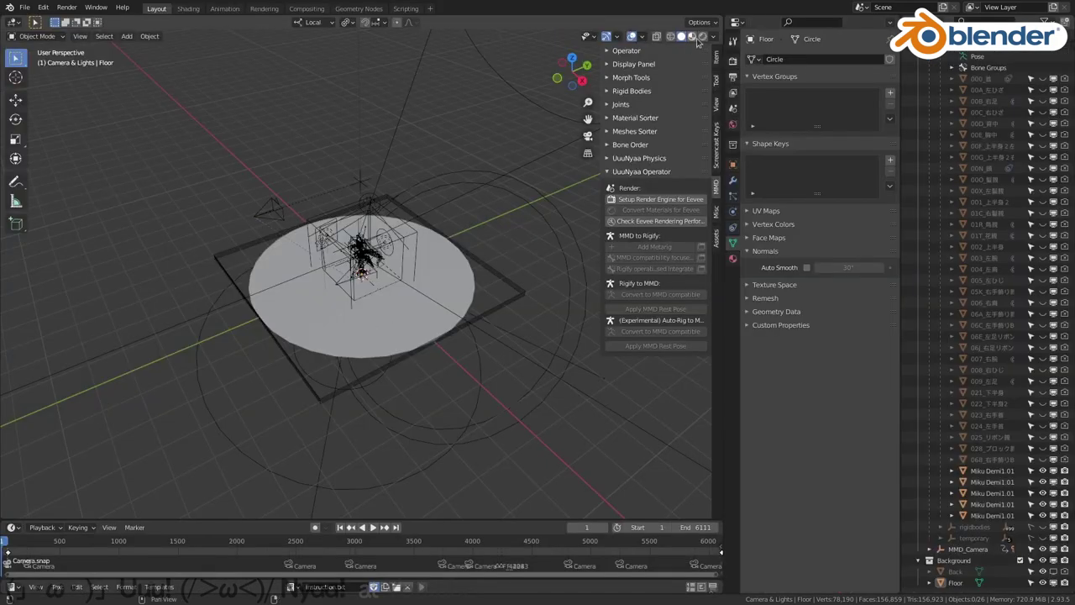
# Switch the viewport to Rendered shading and frame the selected Miku armature
pyautogui.click(704, 38)
pyautogui.click(365, 257)
pyautogui.press('KP_Decimal')
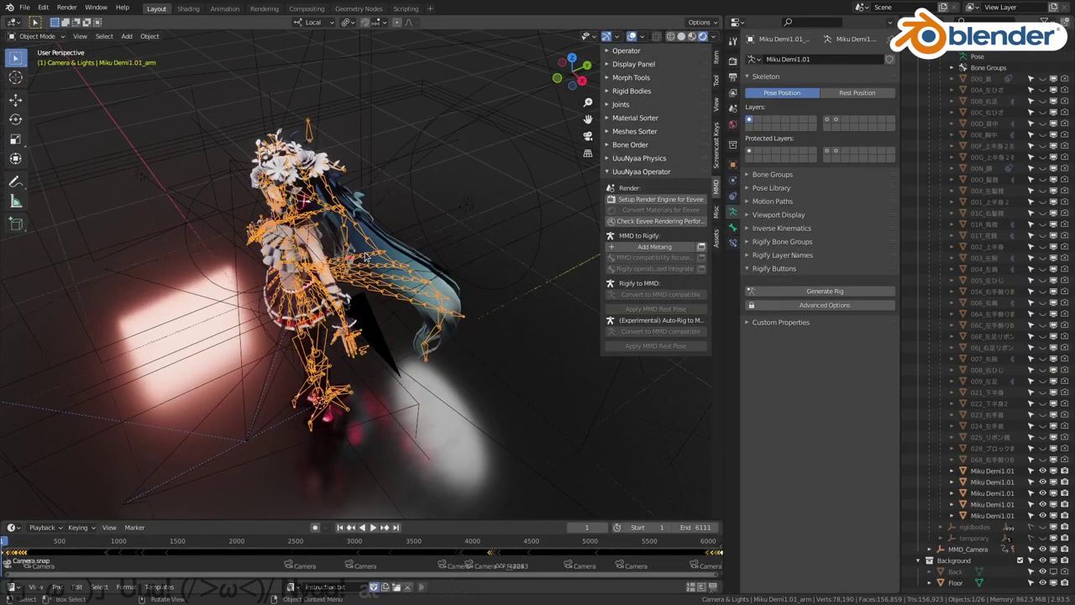
pyautogui.moveTo(370, 261); pyautogui.dragTo(383, 283, button='middle')
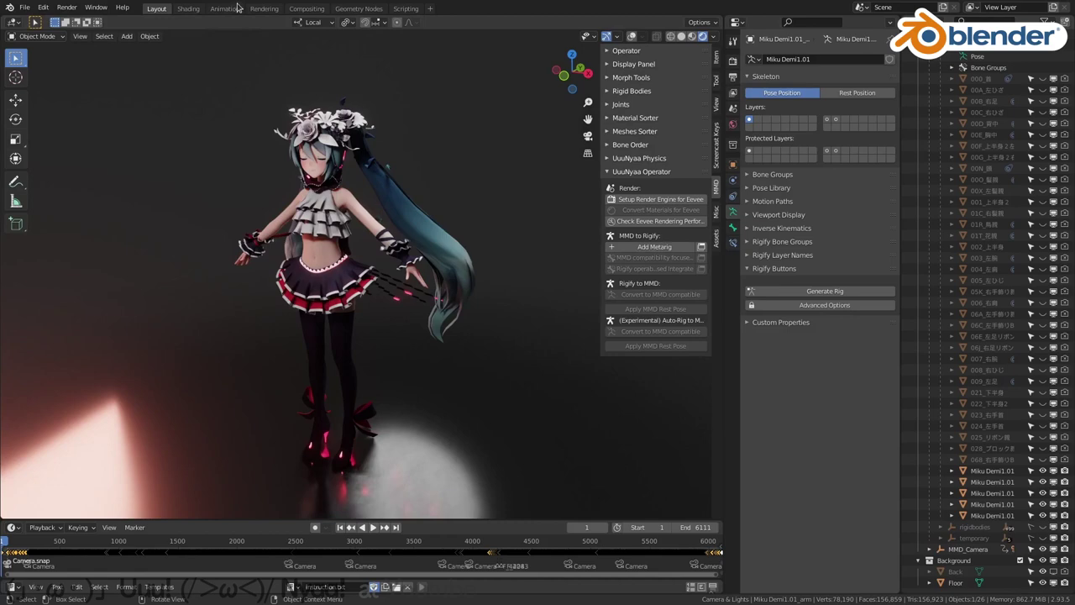
# Start Render Animation in the Rendering workspace and display the Render Result image
pyautogui.click(263, 9)
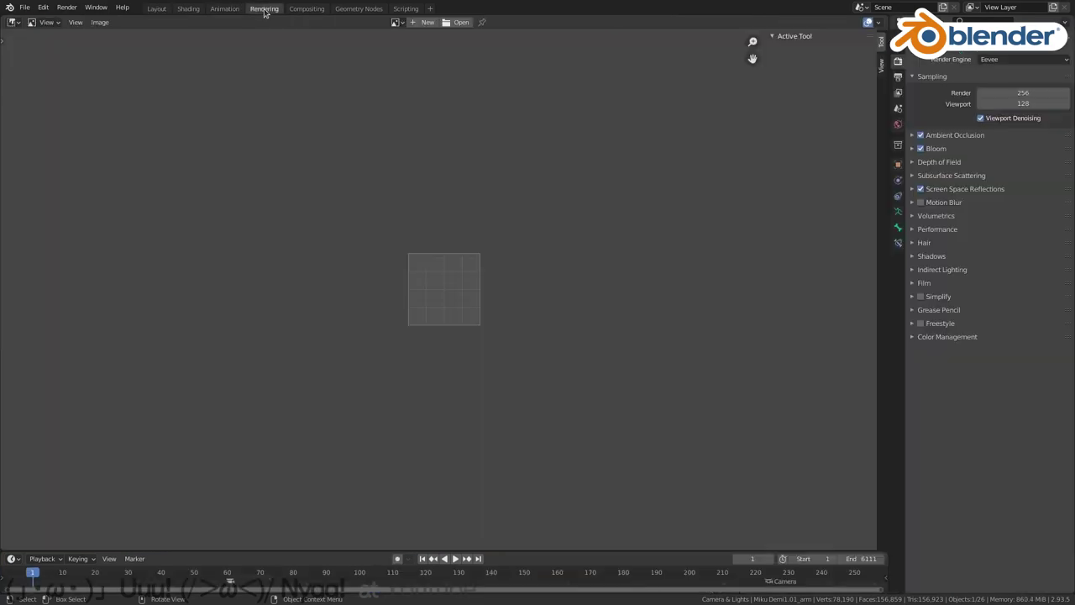
pyautogui.click(67, 6)
pyautogui.click(95, 31)
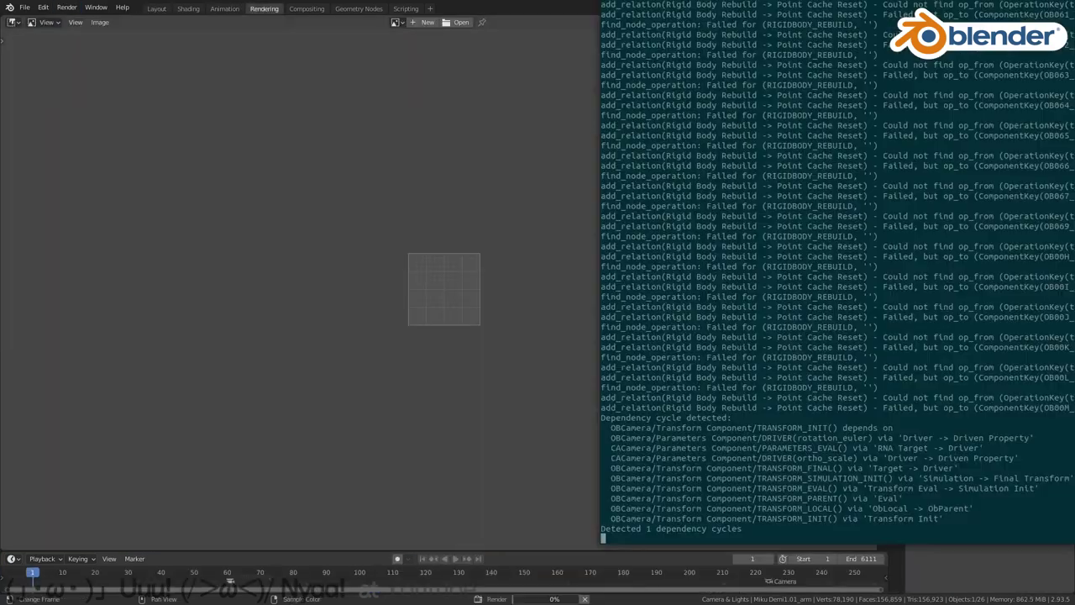
pyautogui.click(404, 25)
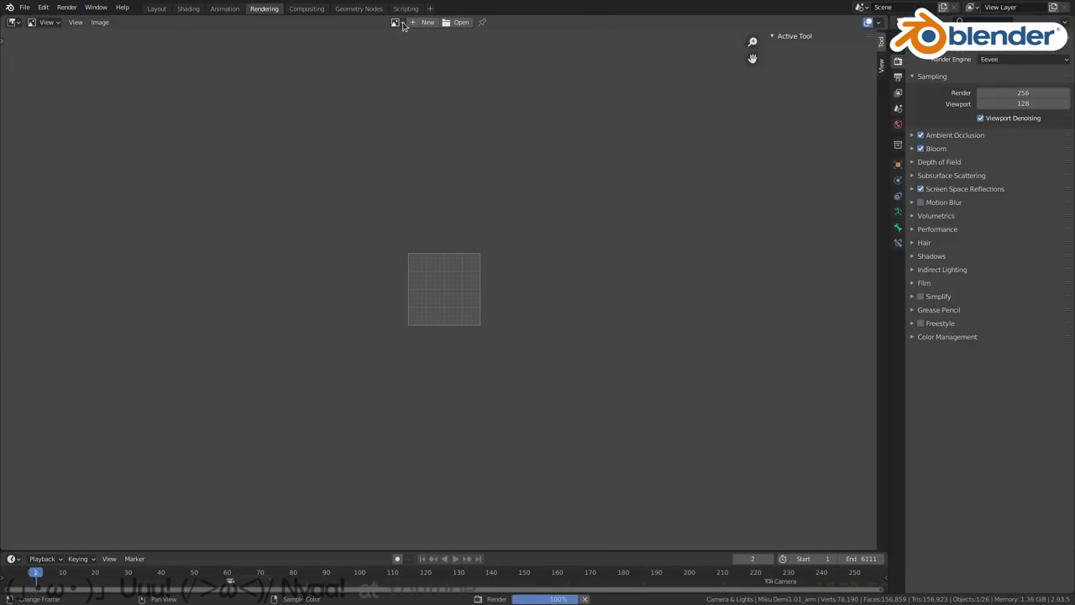
pyautogui.click(402, 24)
pyautogui.write('re')
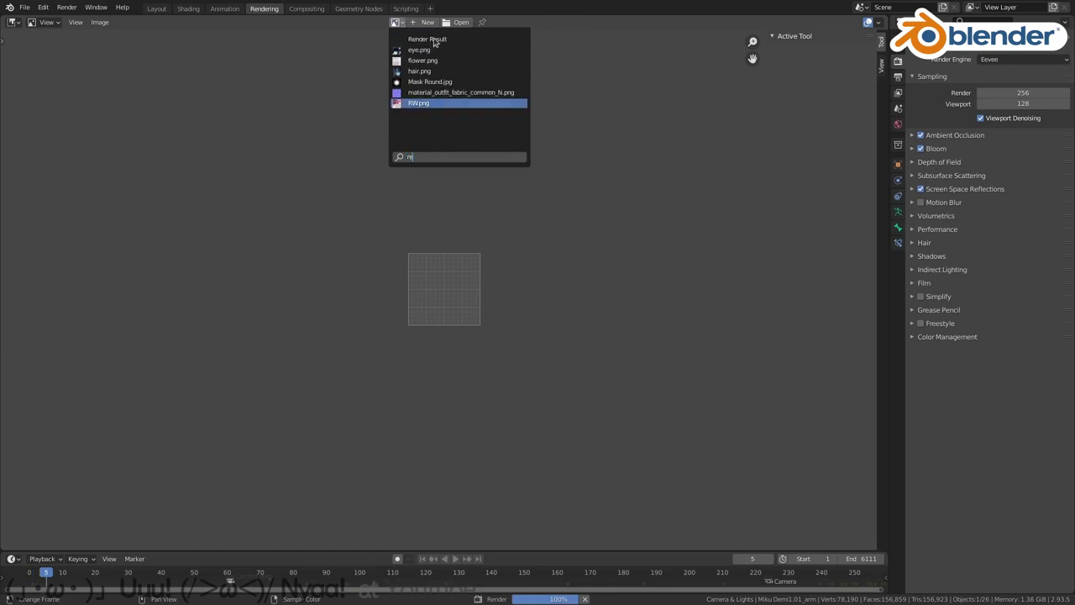
pyautogui.click(434, 40)
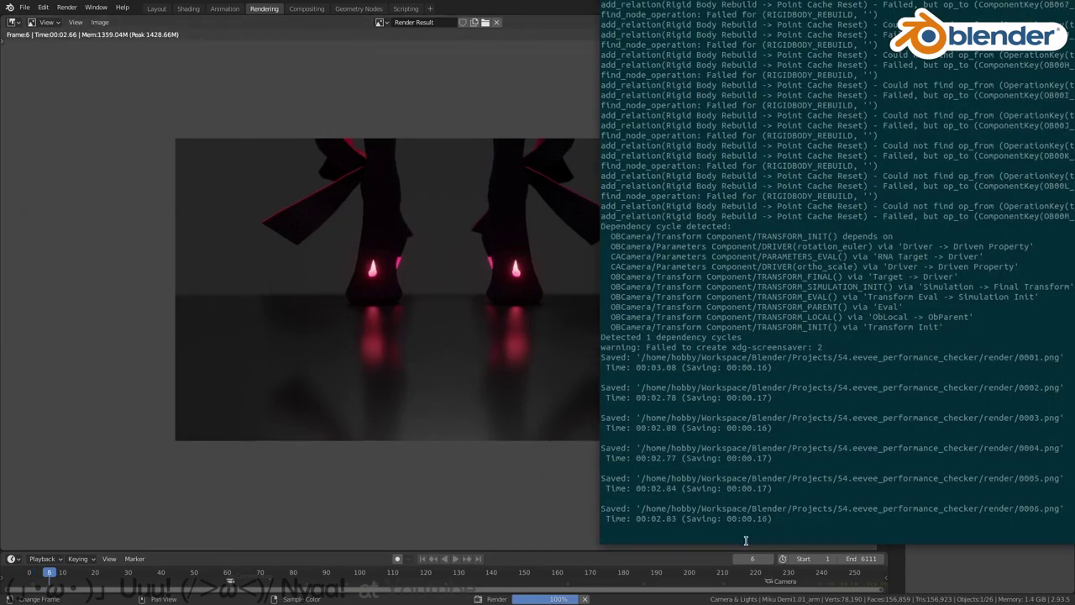
# Read the 2.7–3.0 second per-frame times in the log, then stop the render
pyautogui.moveTo(640, 477); pyautogui.dragTo(807, 543)
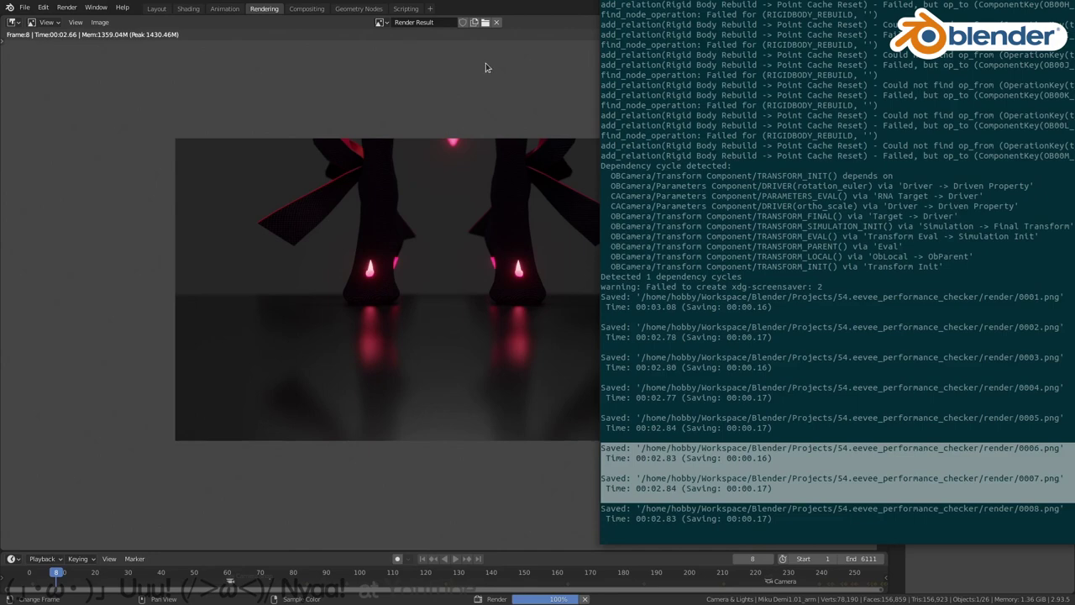
pyautogui.click(491, 87)
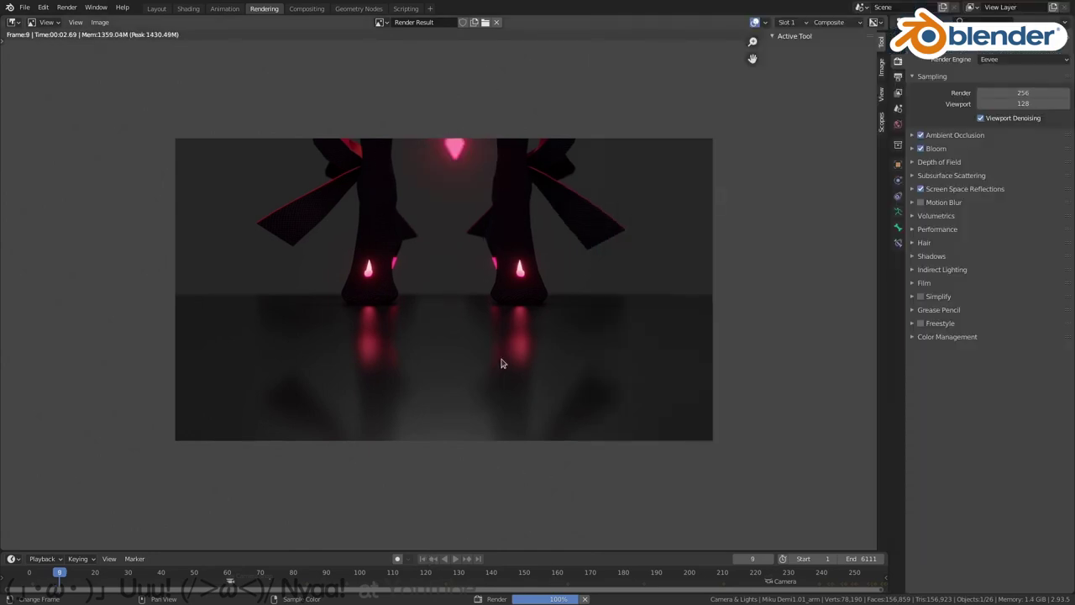
pyautogui.press('Escape')
pyautogui.hotkey('ctrl', 'space')
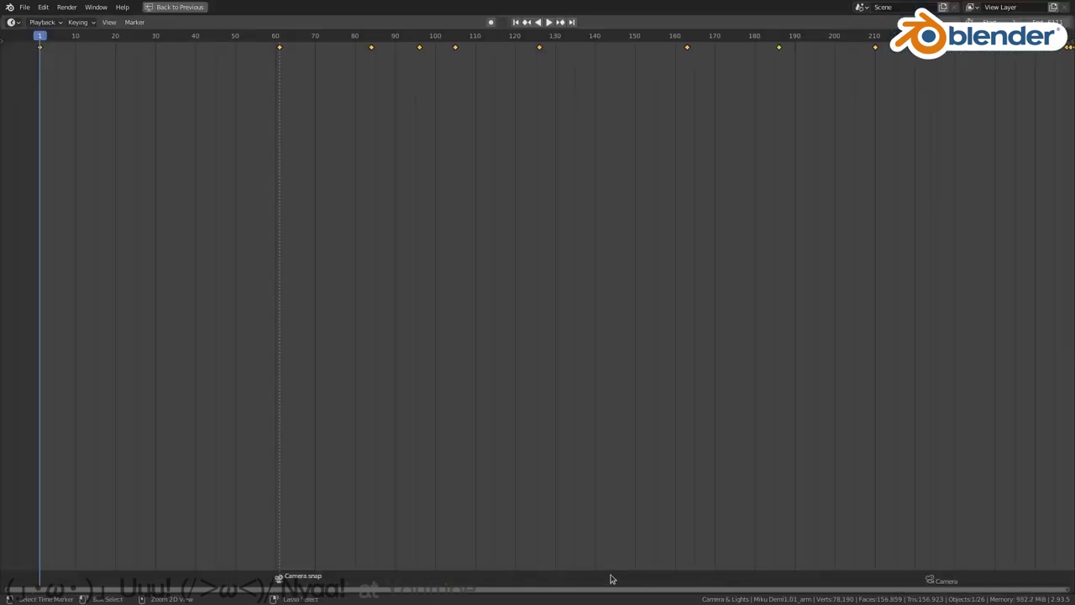
pyautogui.hotkey('ctrl', 'space')
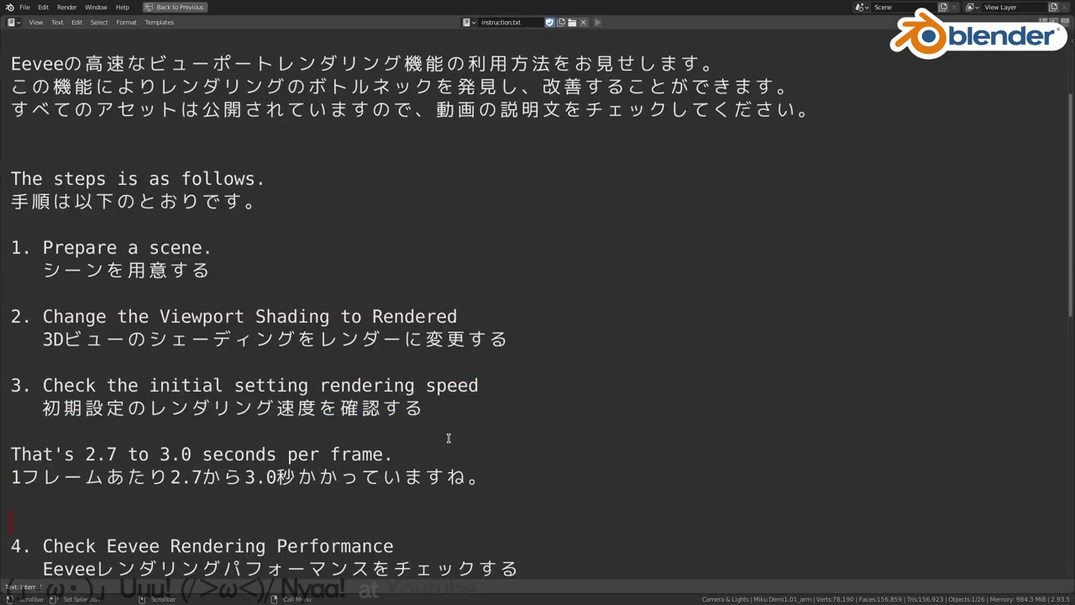
# Review the Eevee rendering performance report after marking step 4 in the notes
pyautogui.moveTo(483, 479); pyautogui.dragTo(6, 454)
pyautogui.scroll(-3, 417, 417)
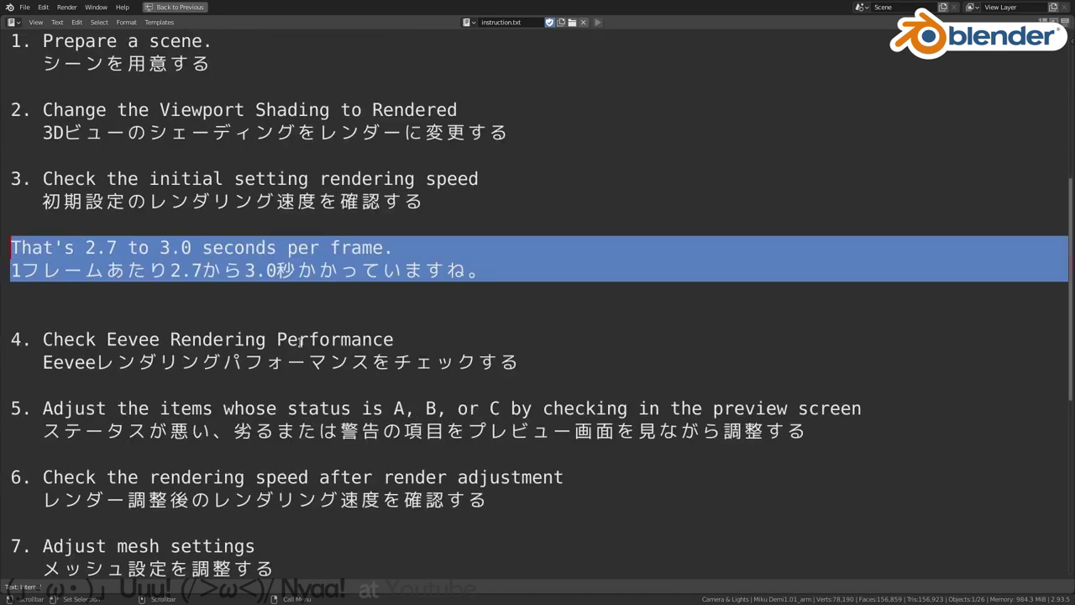
pyautogui.moveTo(347, 380); pyautogui.dragTo(4, 346)
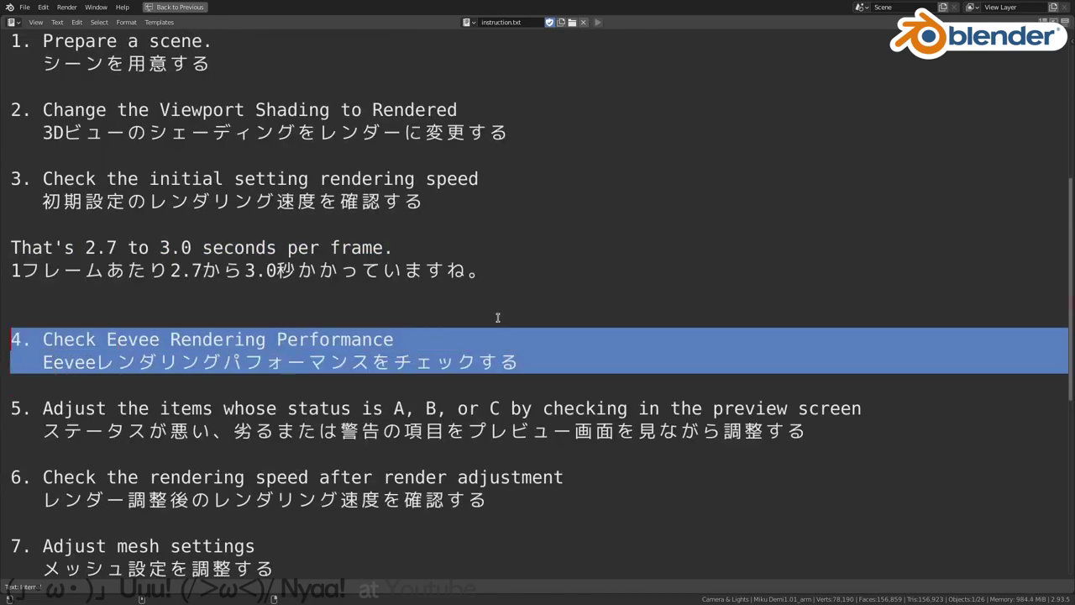
pyautogui.click(160, 7)
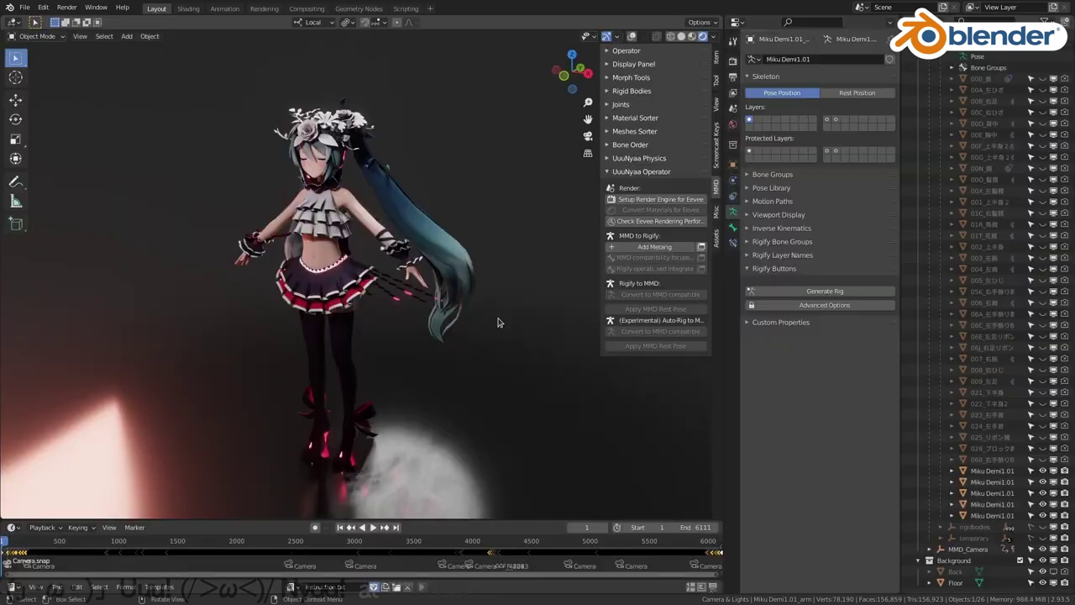
pyautogui.click(669, 221)
pyautogui.moveTo(848, 246); pyautogui.dragTo(630, 184)
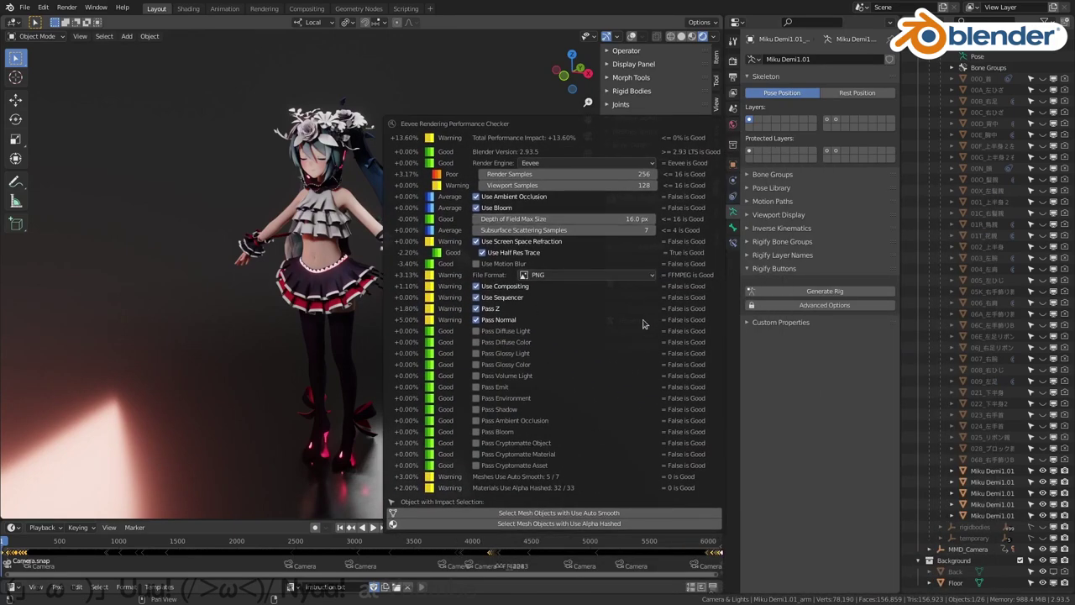
pyautogui.hotkey('ctrl', 'space')
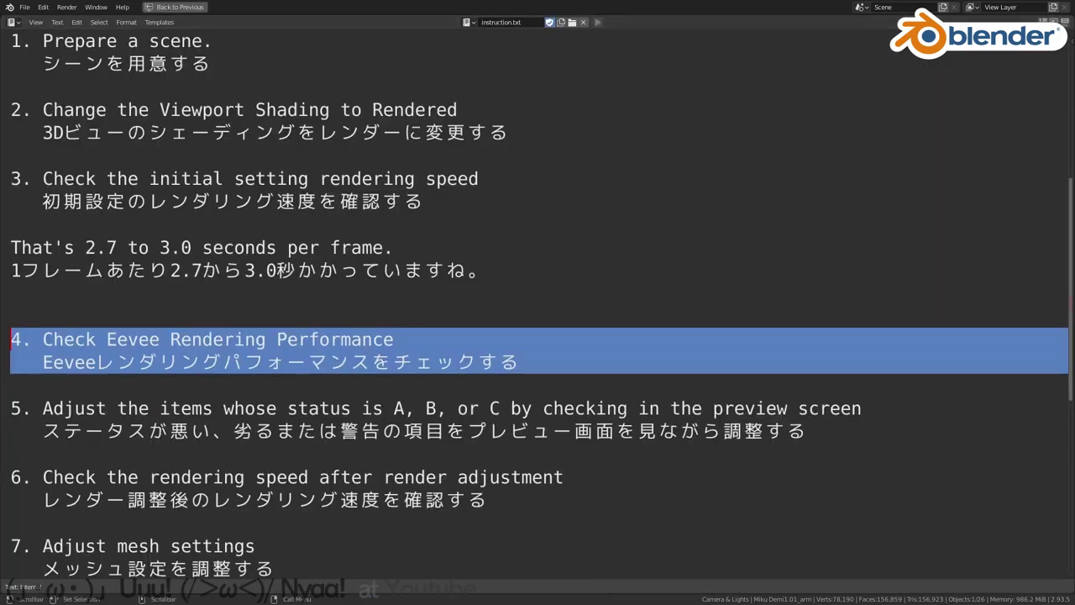
# Paste the note that impact values are only for reference under step 4
pyautogui.click(379, 391)
pyautogui.write("Performance Impact values are based on benchmarking results in my environment and scene. So, it's just for reference. □  パフォーマンスインパクトの値は、私の環境とシーンのベンチマーク結果に基づいています。 あくまでも参考程度に取り扱ってください。□")
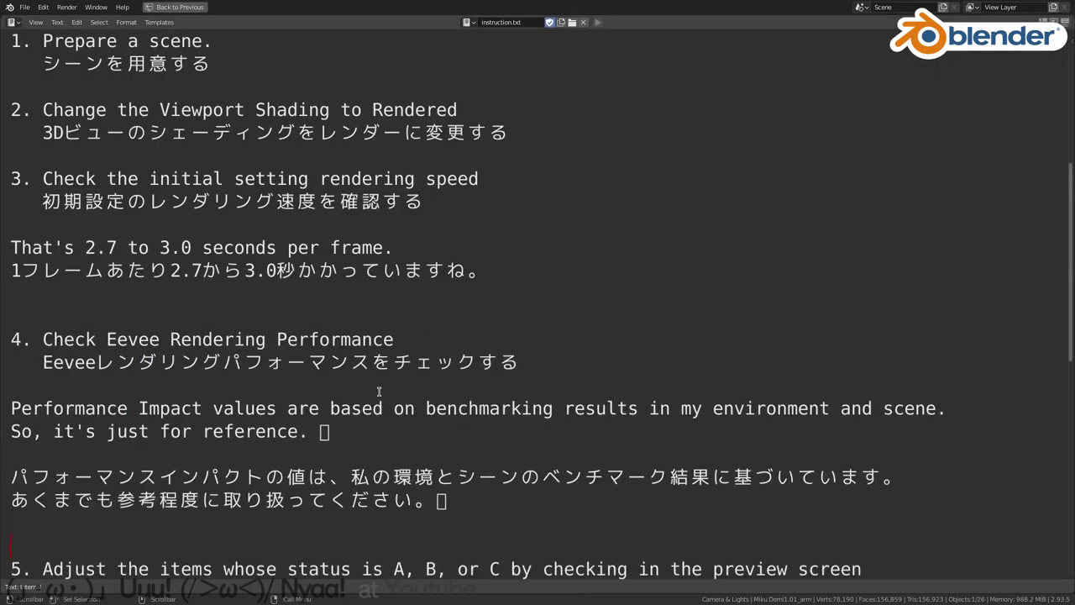
pyautogui.moveTo(478, 517)
pyautogui.mouseDown()
pyautogui.moveTo(218, 478)
pyautogui.moveTo(5, 420)
pyautogui.mouseUp()
pyautogui.scroll(-2, 410, 374)
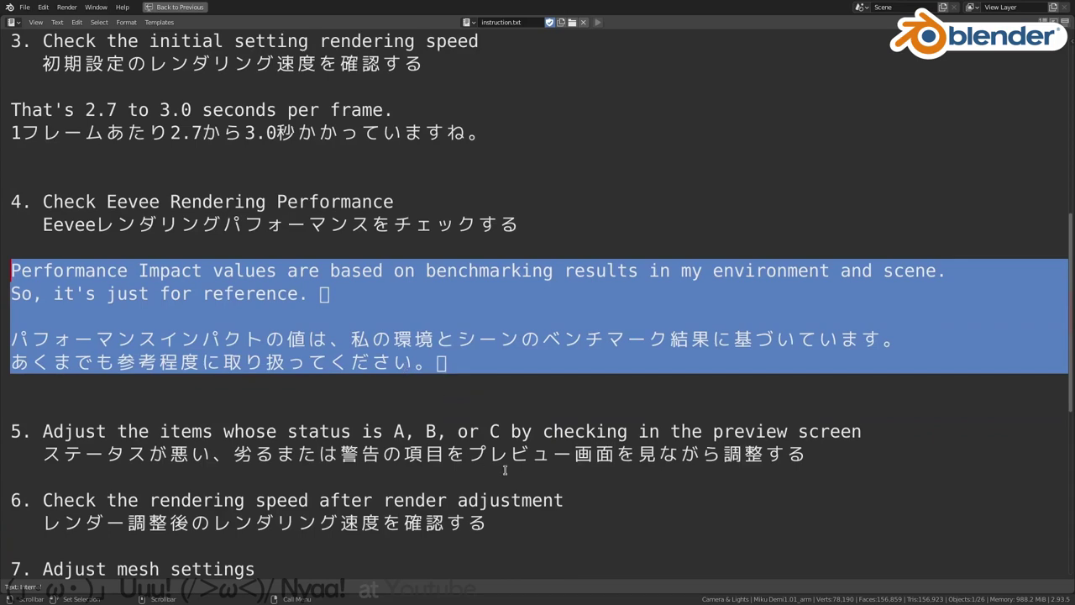
pyautogui.moveTo(407, 475); pyautogui.dragTo(2, 431)
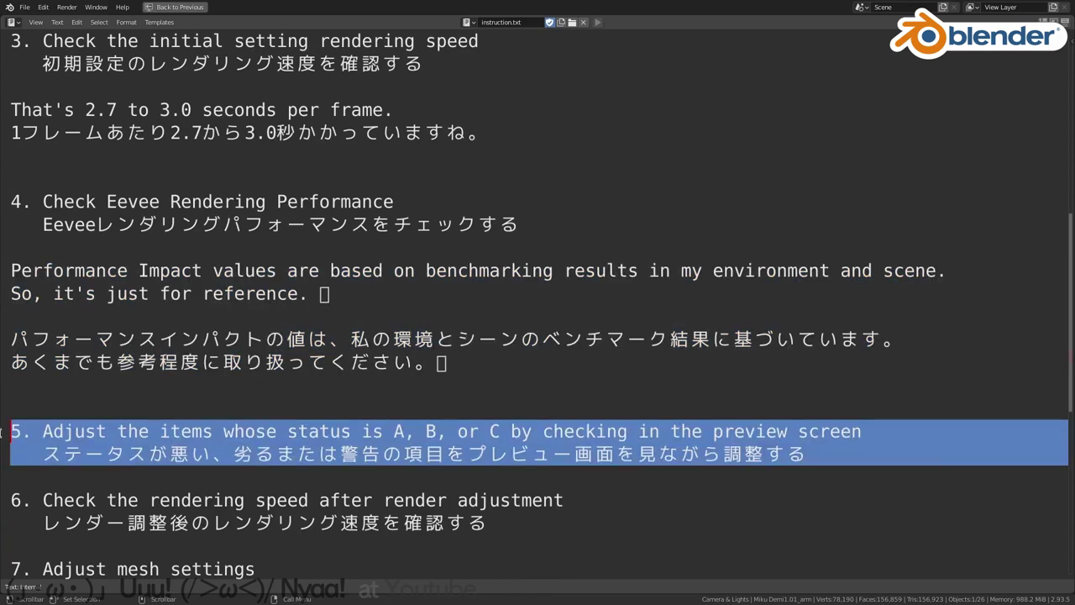
pyautogui.hotkey('ctrl', 'space')
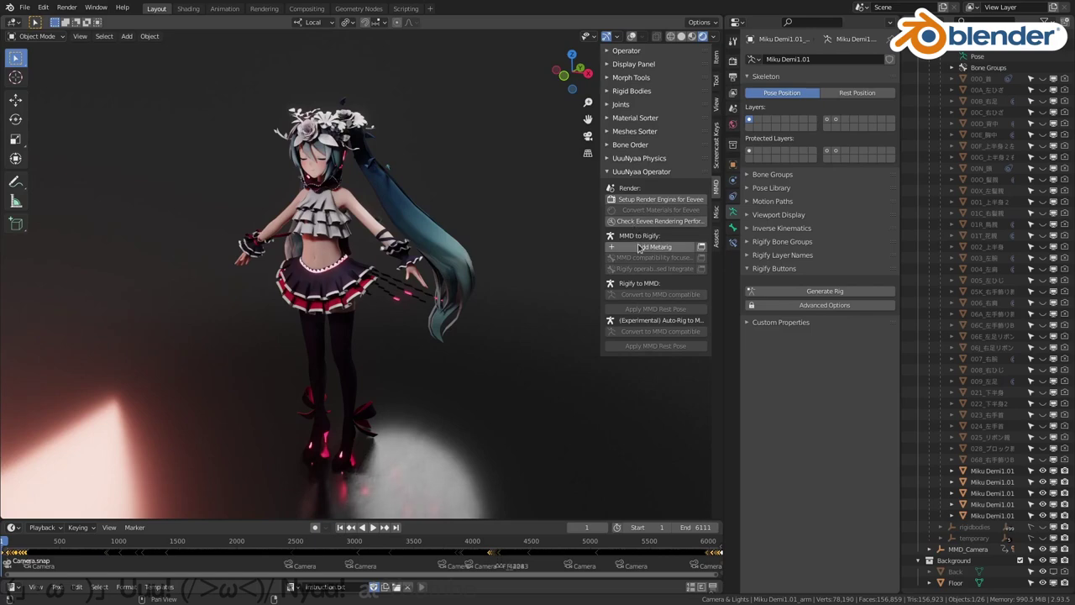
# Set Render Samples to 16 in the Eevee performance checker
pyautogui.click(646, 221)
pyautogui.moveTo(769, 196); pyautogui.dragTo(546, 119)
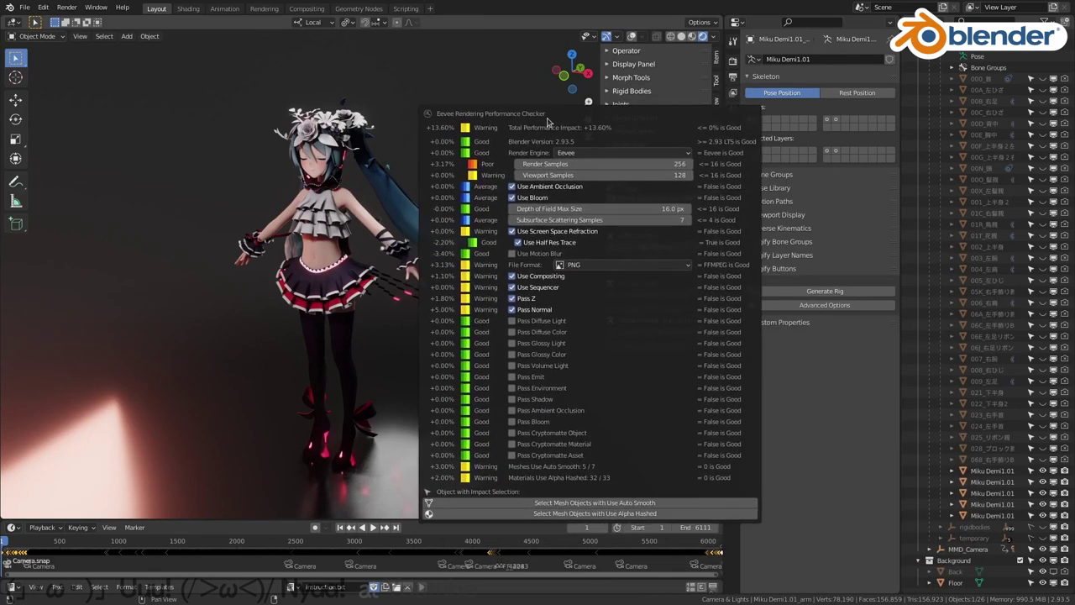
pyautogui.click(598, 163)
pyautogui.press('Return')
pyautogui.scroll(5, 402, 379)
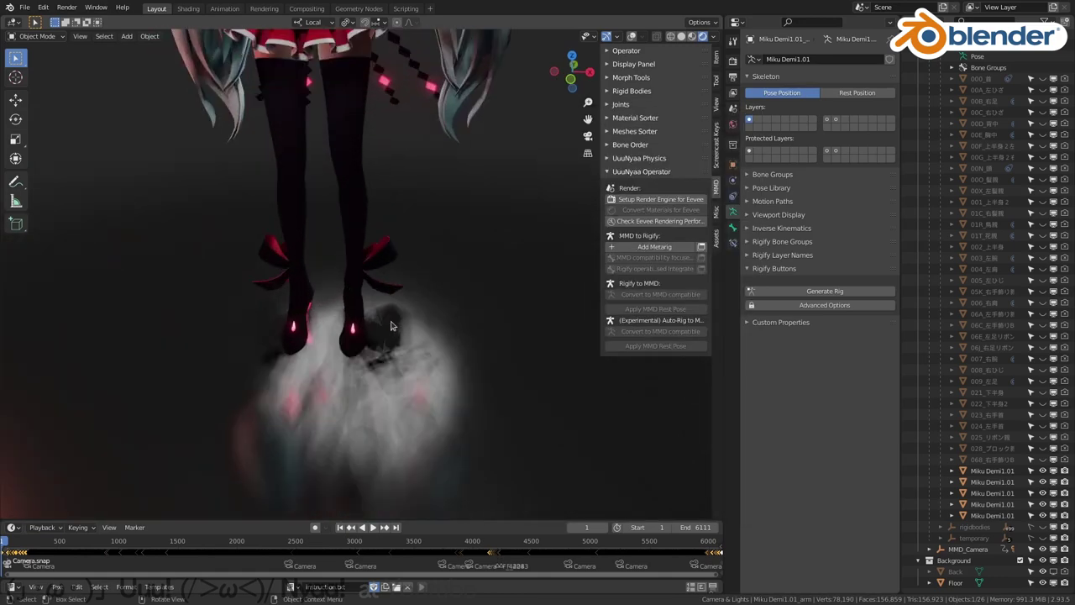
# Set Viewport Samples to 32 in the performance checker
pyautogui.click(662, 221)
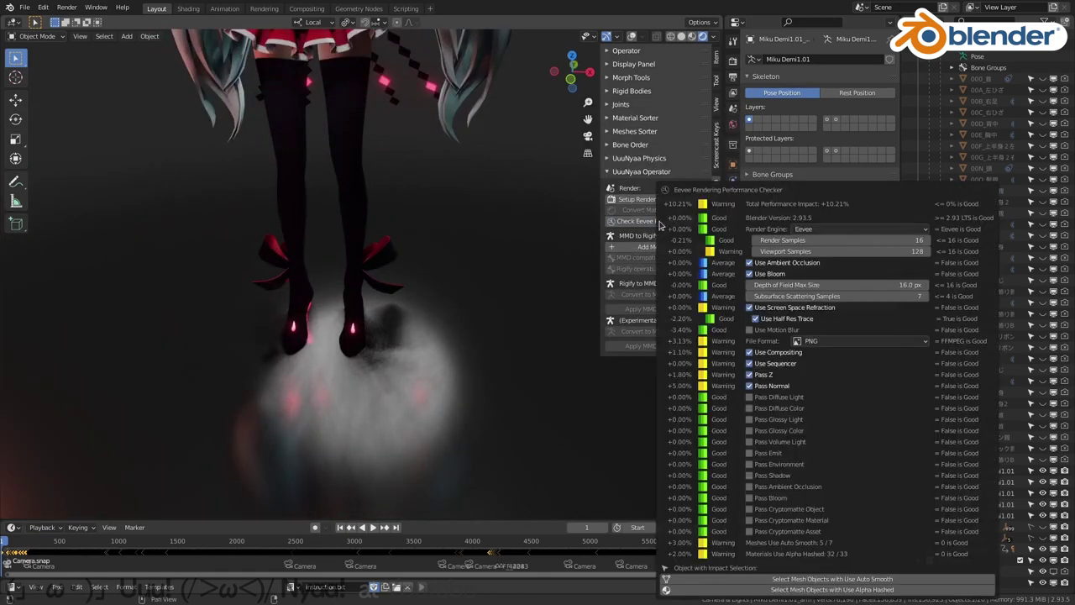
pyautogui.click(852, 252)
pyautogui.write('32')
pyautogui.press('Return')
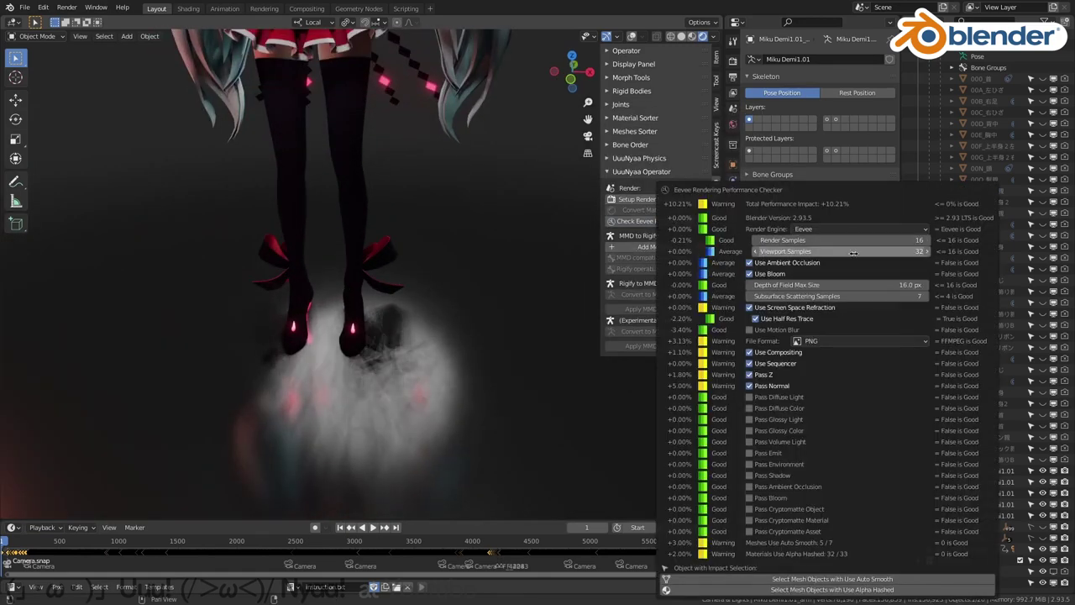
pyautogui.click(853, 252)
pyautogui.write('8')
pyautogui.press('Return')
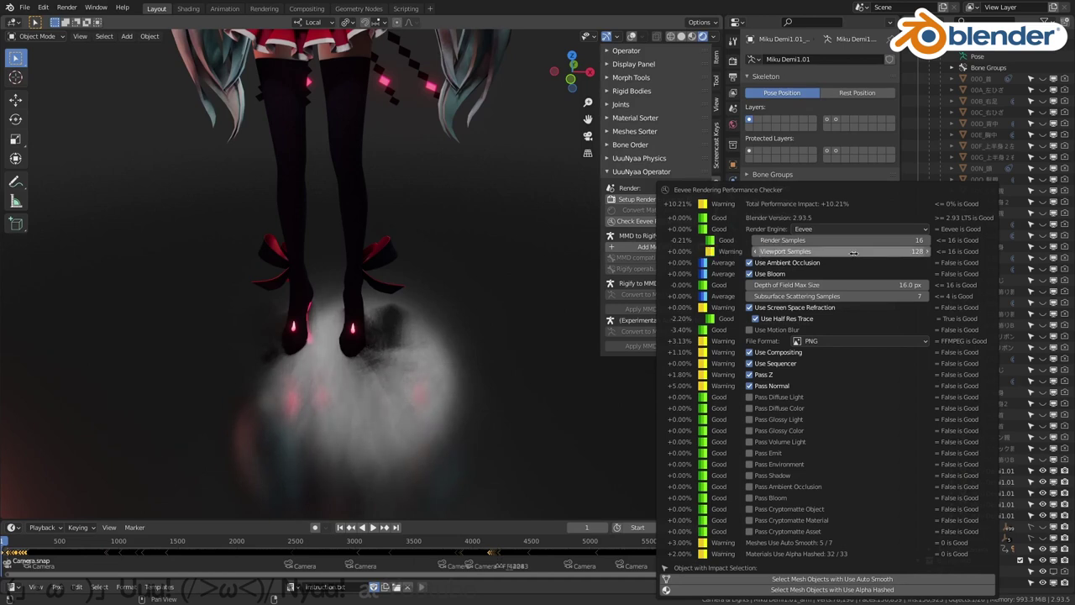
pyautogui.click(853, 252)
pyautogui.write('32')
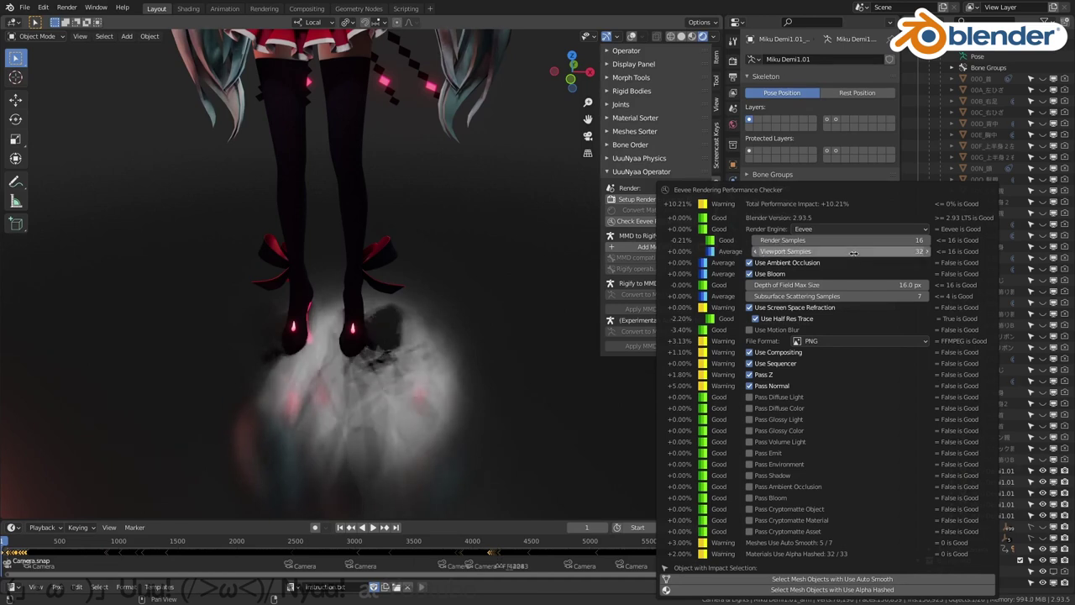
pyautogui.press('Return')
pyautogui.write('32')
pyautogui.press('Return')
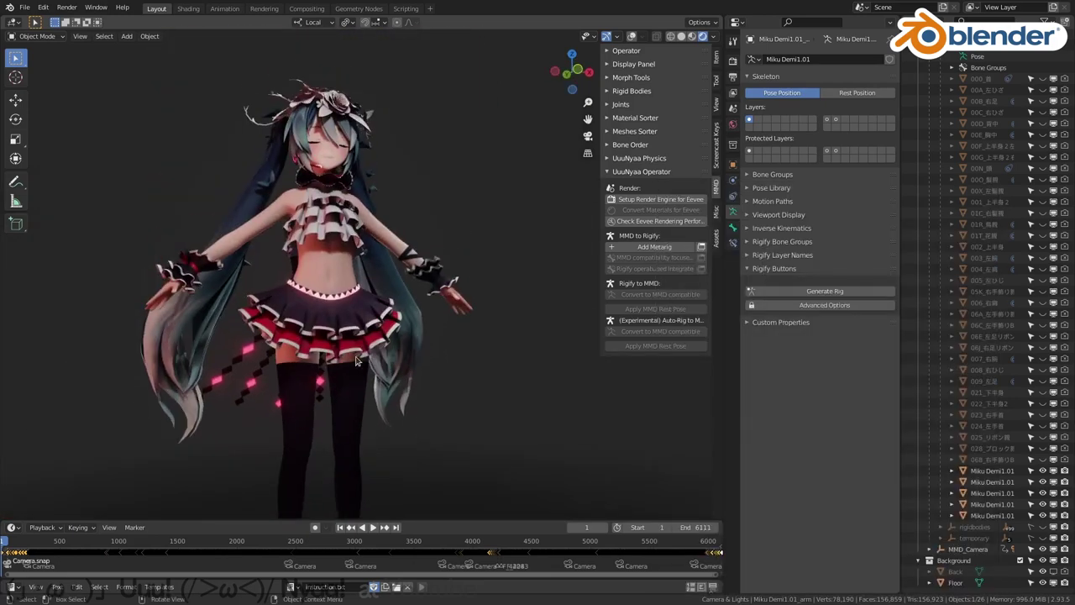
# Turn off ambient occlusion and compare bloom off and on, leaving bloom enabled
pyautogui.click(659, 221)
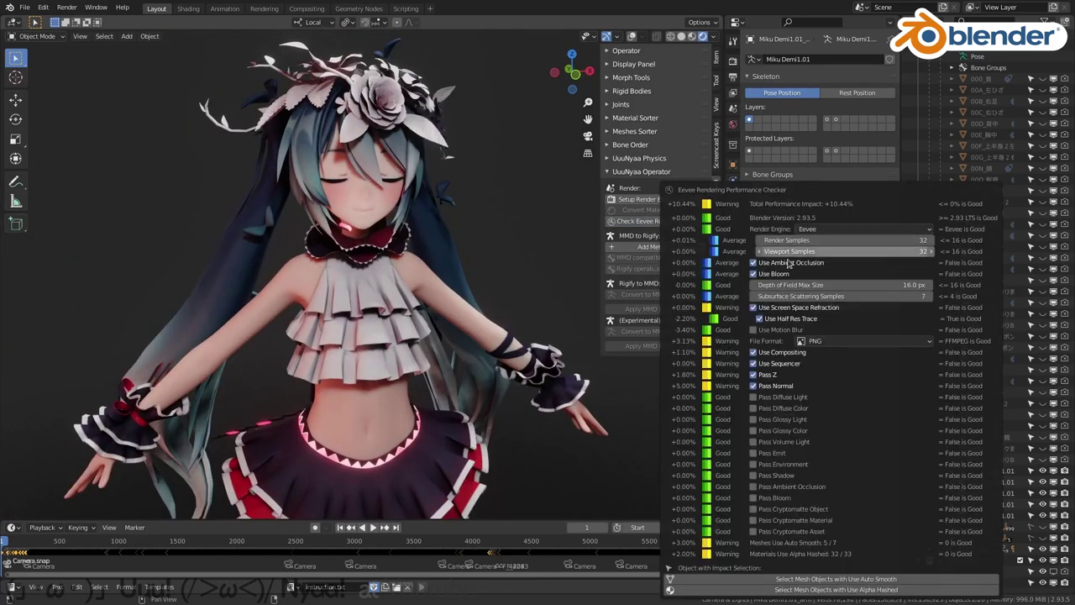
pyautogui.click(761, 265)
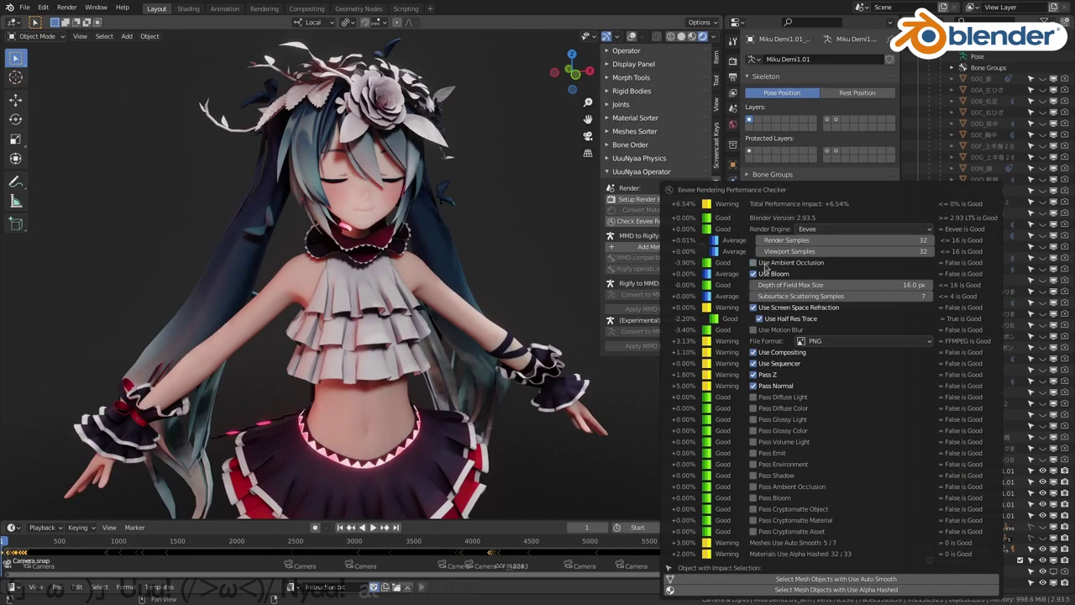
pyautogui.click(781, 277)
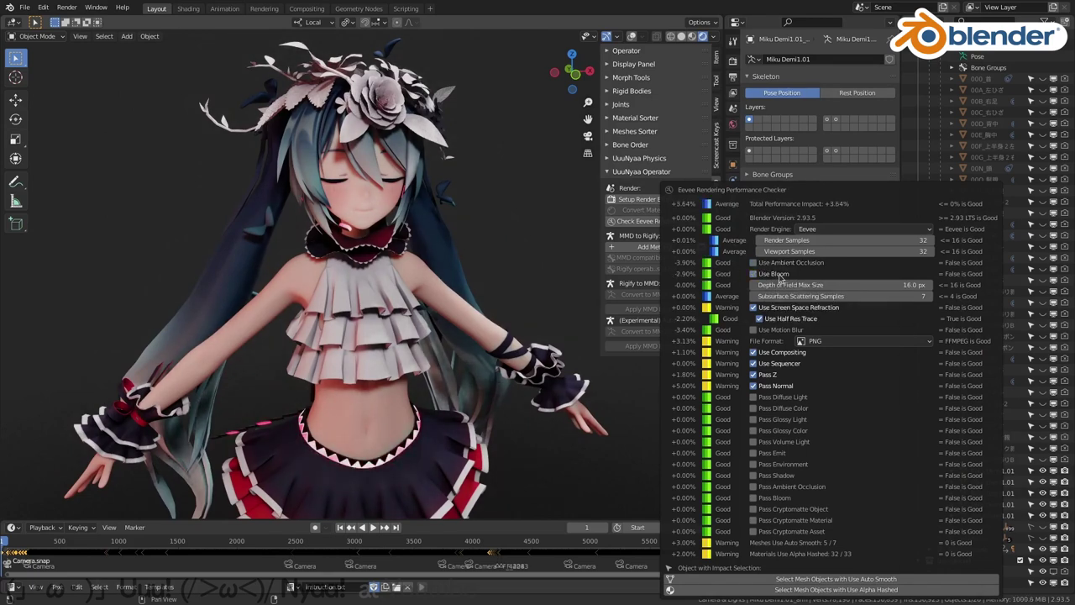
pyautogui.click(781, 277)
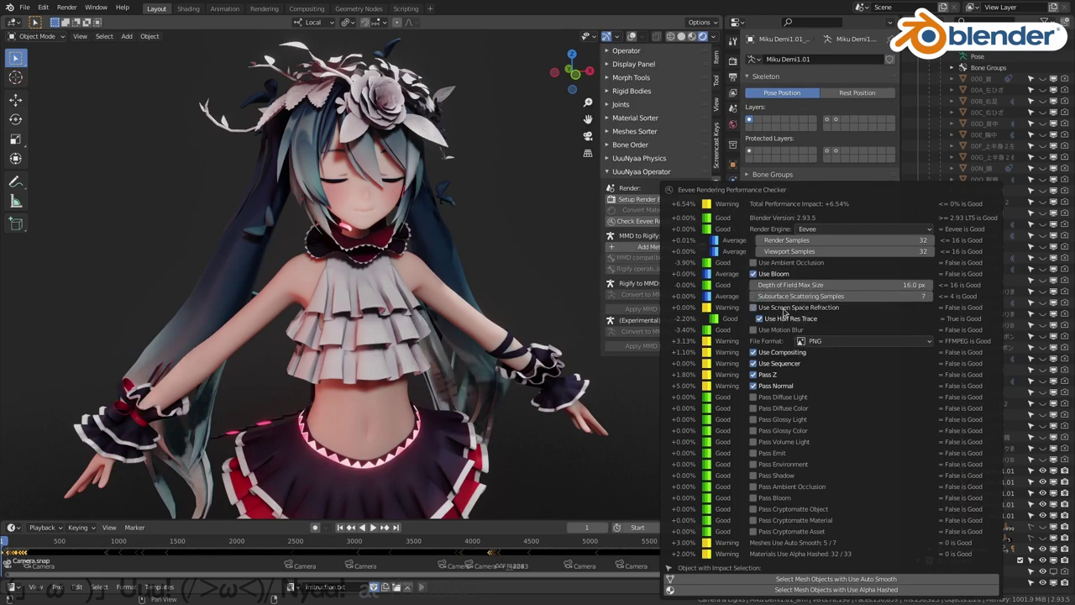
pyautogui.moveTo(395, 93); pyautogui.dragTo(400, 266, button='middle')
pyautogui.scroll(-4, 389, 139)
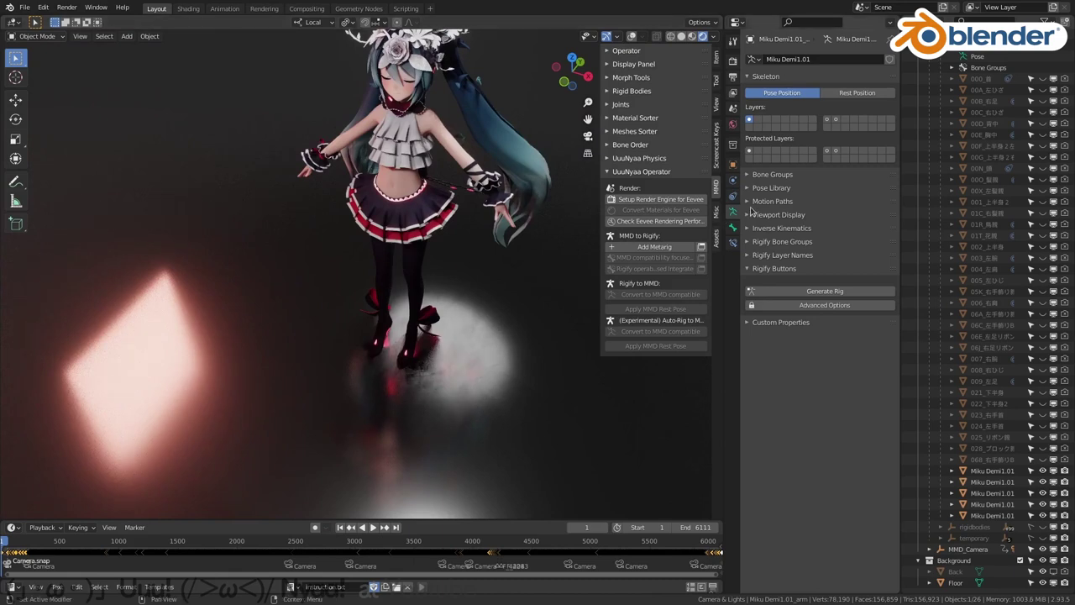
# Turn off half-resolution reflection tracing and change the output format from PNG to JPEG
pyautogui.click(672, 220)
pyautogui.click(777, 318)
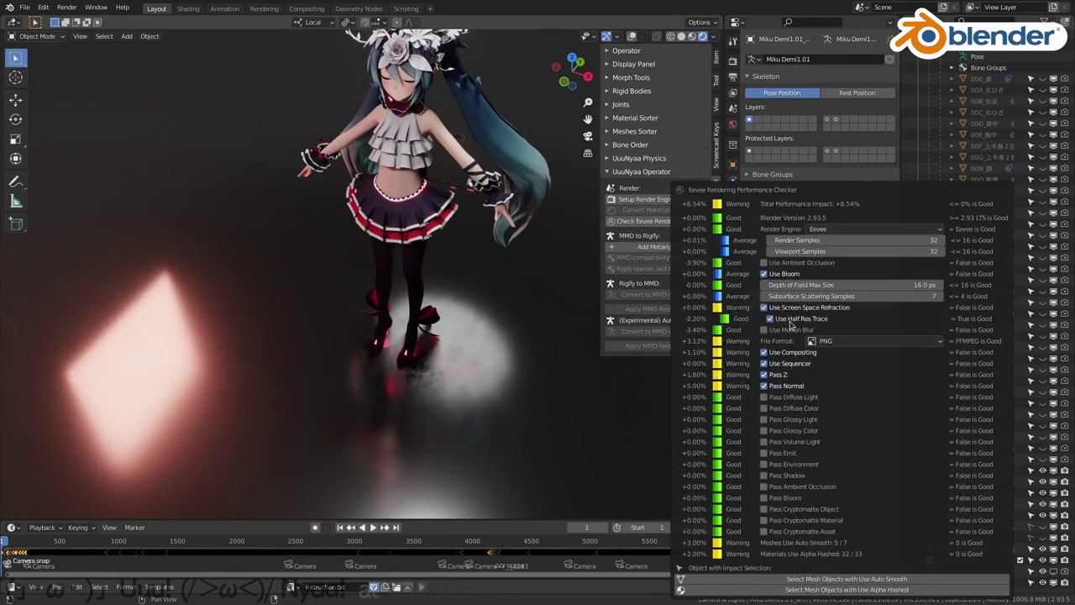
pyautogui.click(814, 343)
pyautogui.click(760, 412)
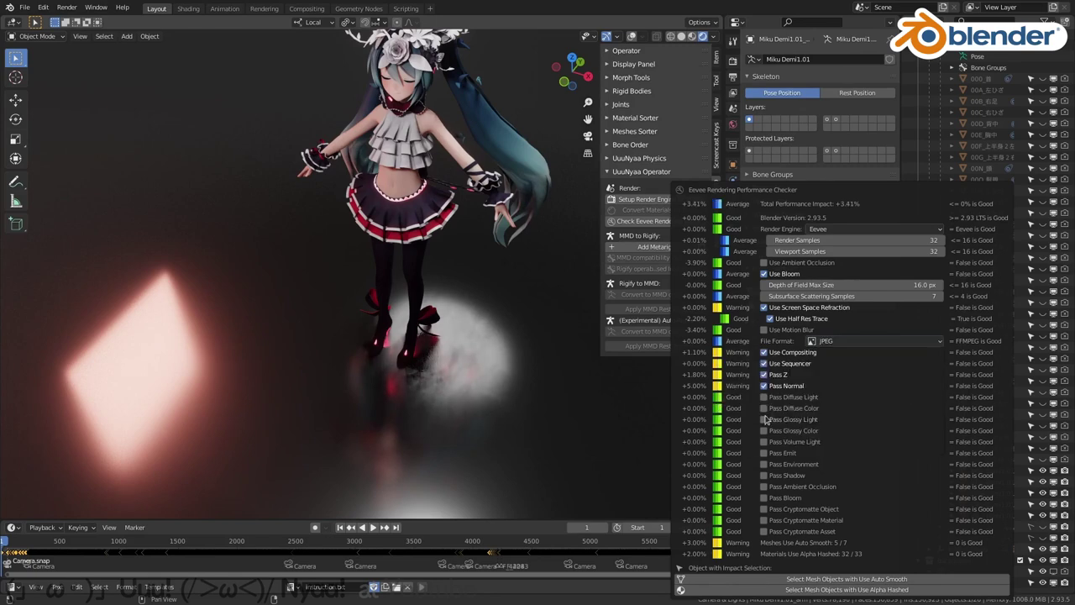
pyautogui.hotkey('ctrl', 'space')
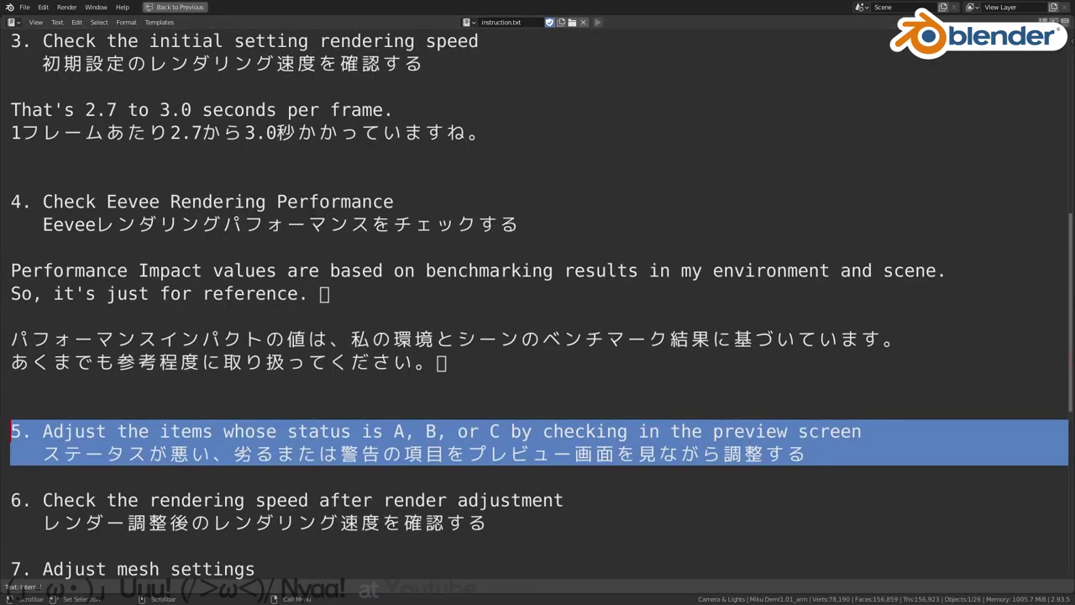
# Paste the note about skipping compositing and sequencer below step 5
pyautogui.click(333, 470)
pyautogui.write("Look at the texture of the rendered result and find a setting value you can compromise with. レンダリング結果の質感を見ながら、妥協できる設定値を探してください。  I don't use compositing and sequencer in this video, so I'll turn them OFF. この動画ではコンポジティングとシーケンサーは使わないのでOFFにします。")
pyautogui.hotkey('shift', 'Up')
pyautogui.hotkey('shift', 'Up')
pyautogui.hotkey('shift', 'Up')
pyautogui.hotkey('shift', 'Up')
pyautogui.hotkey('shift', 'Up')
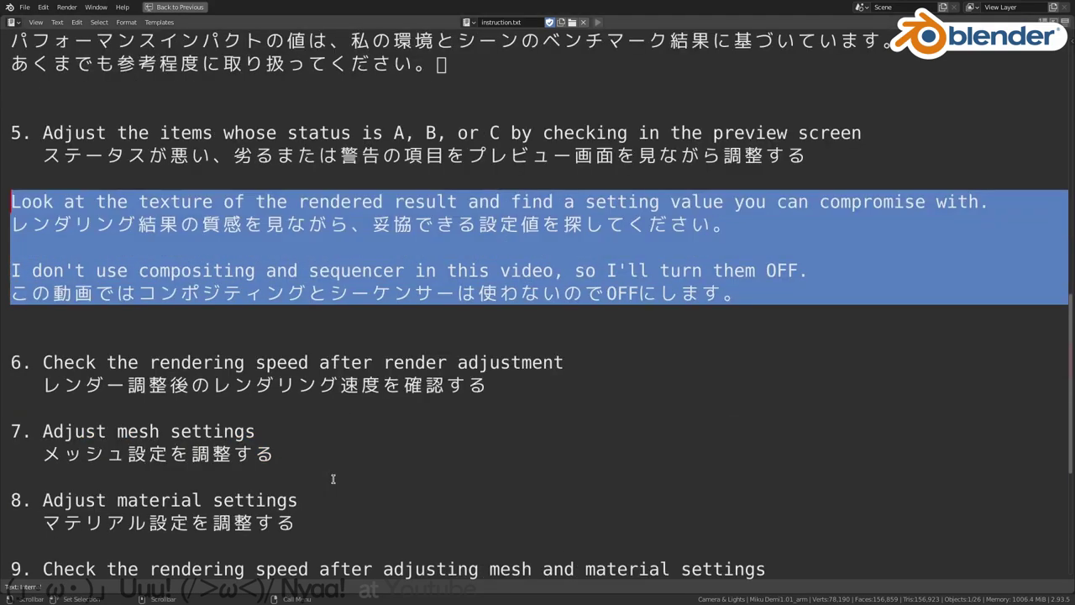
pyautogui.moveTo(424, 310); pyautogui.dragTo(11, 268)
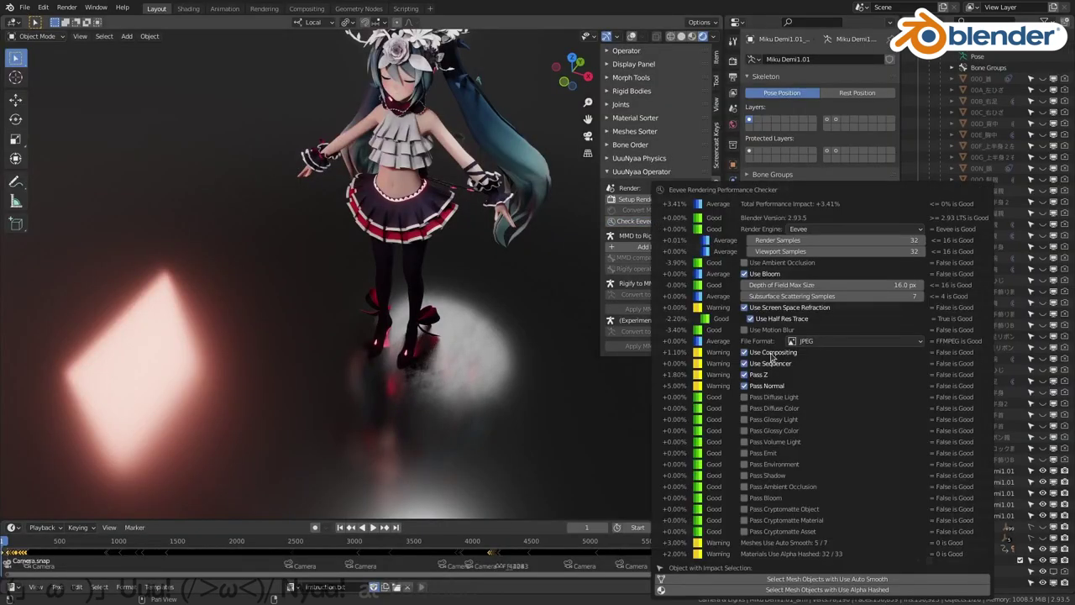
# Turn off Compositing, Sequencer, and the Z and Normal passes, reaching -4.49% impact
pyautogui.click(765, 388)
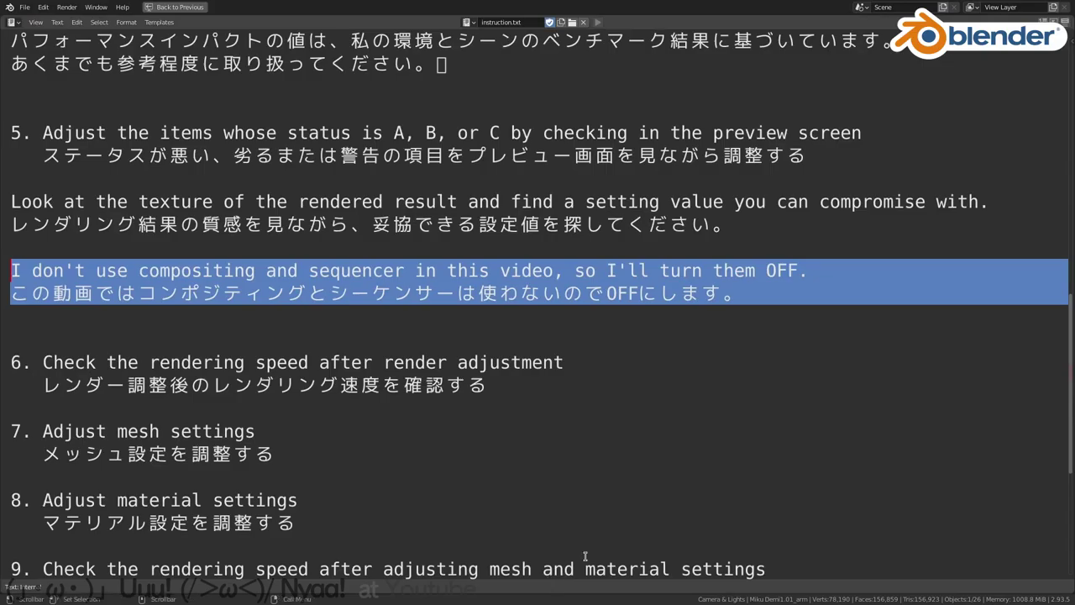
pyautogui.moveTo(501, 410); pyautogui.dragTo(11, 362)
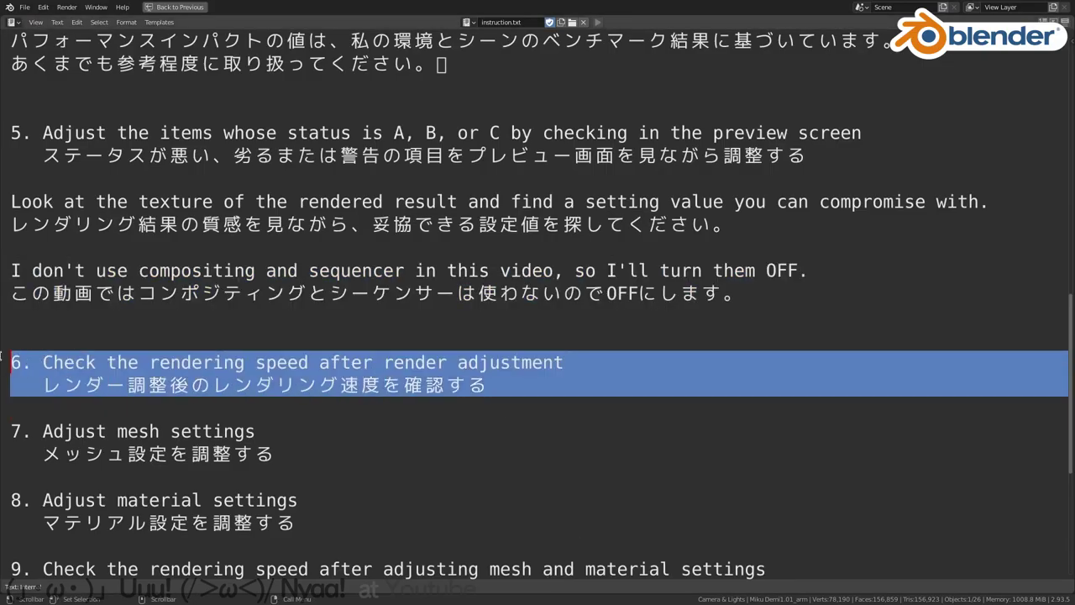
pyautogui.scroll(-2, 410, 327)
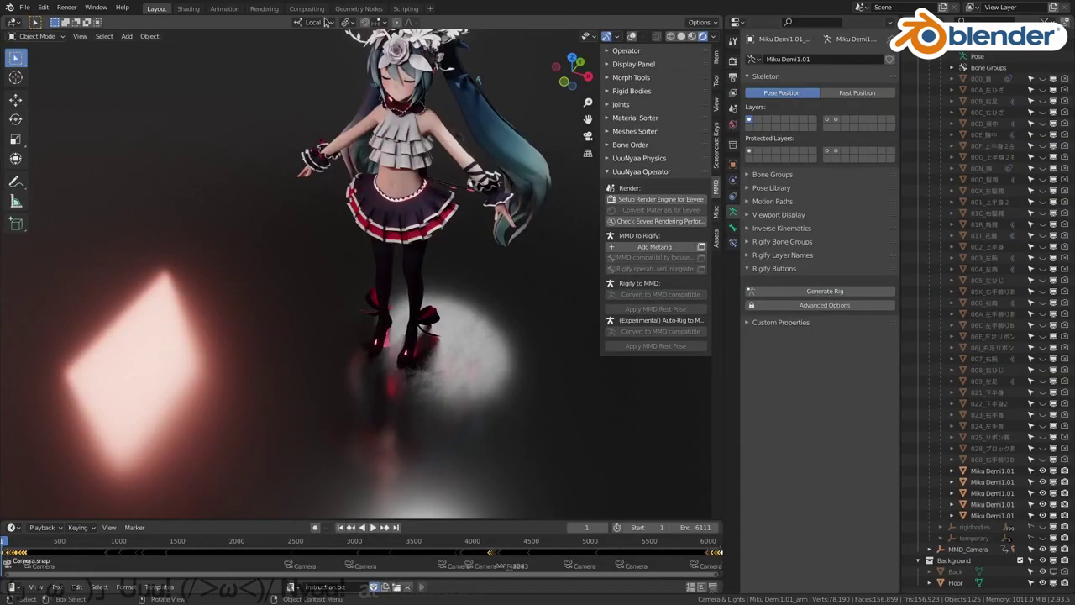
# Render the animation again and confirm frames now take about 0.6 seconds
pyautogui.click(262, 9)
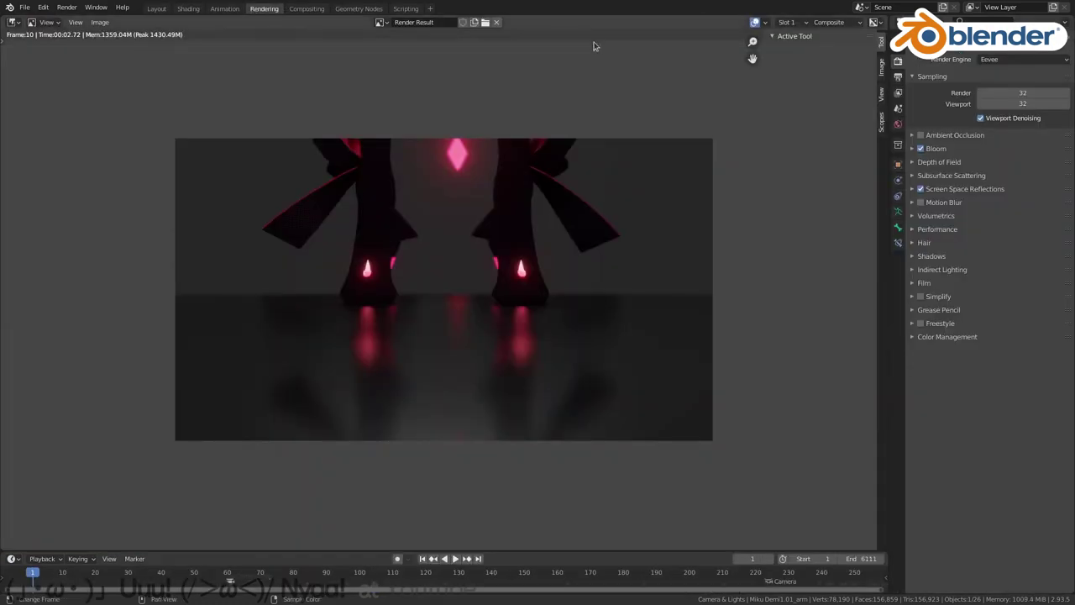
pyautogui.click(66, 8)
pyautogui.click(107, 24)
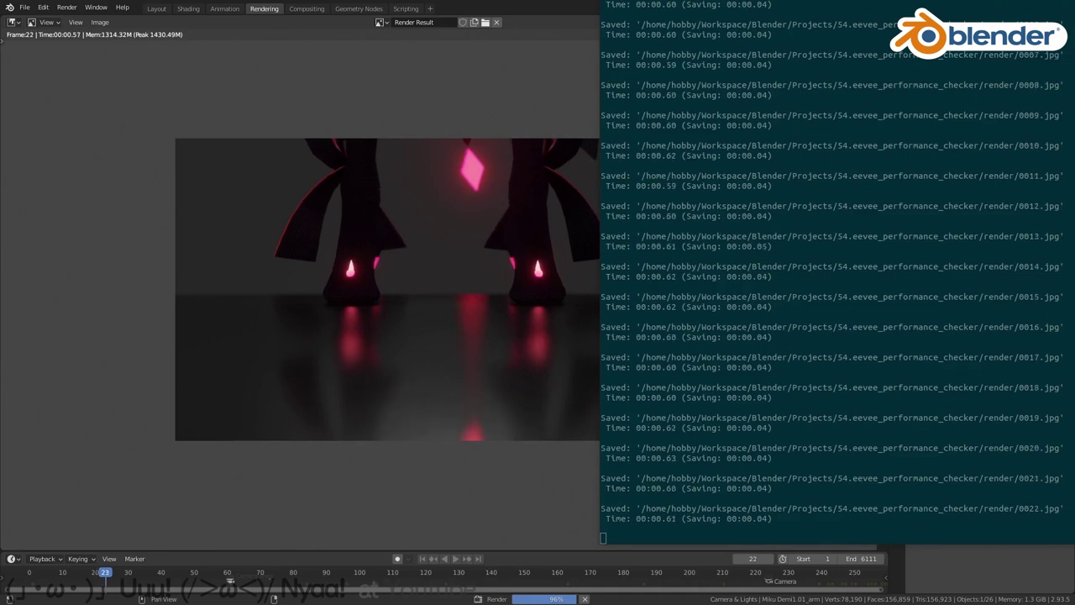
pyautogui.click(444, 509)
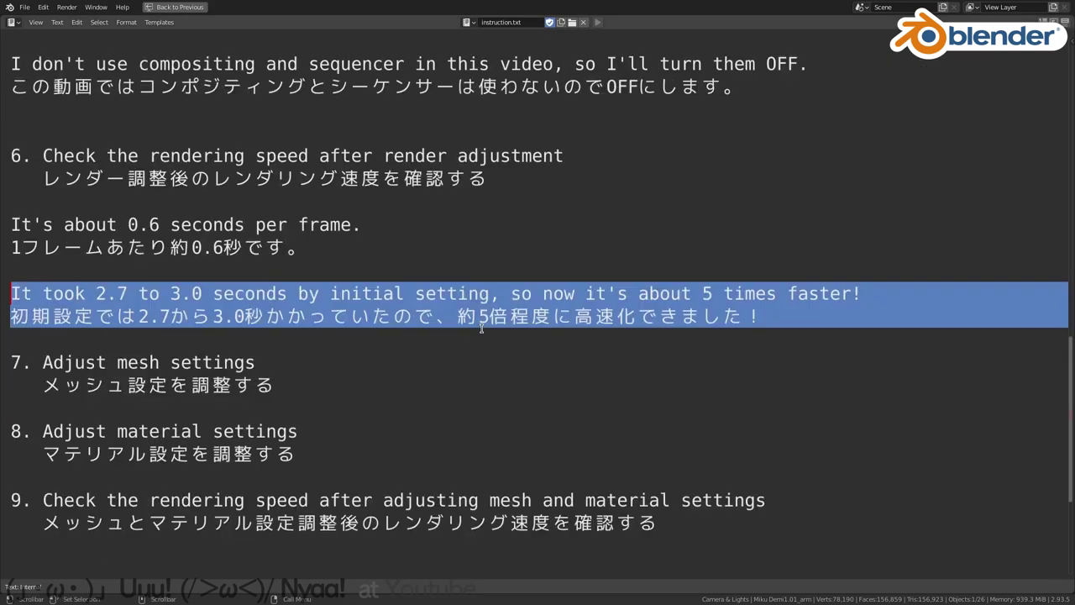
# Paste the note about selecting Auto Smooth meshes under step 7
pyautogui.scroll(-2, 481, 329)
pyautogui.moveTo(278, 270)
pyautogui.mouseDown()
pyautogui.moveTo(84, 247)
pyautogui.moveTo(11, 225)
pyautogui.mouseUp()
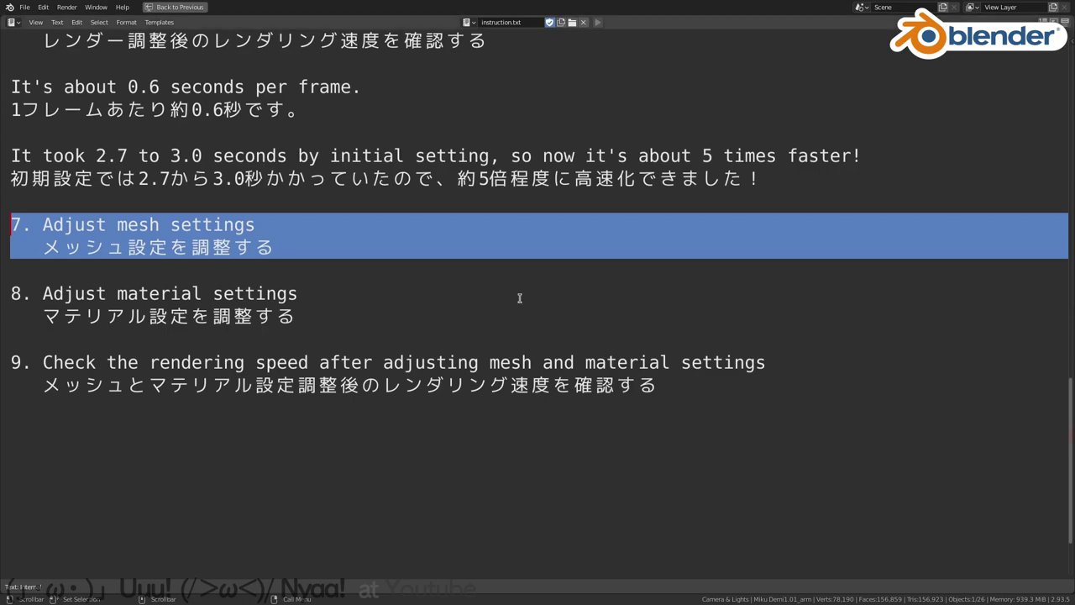
pyautogui.click(444, 270)
pyautogui.press('Return')
pyautogui.press('Return')
pyautogui.write('Select Mesh Objects with Use Auto Smooth to check the object to be adjusted. 自動スムーズを使用するメッシュオブジェクトを選択で調整対象のオブジェクトを確認します。')
pyautogui.hotkey('shift', 'Up')
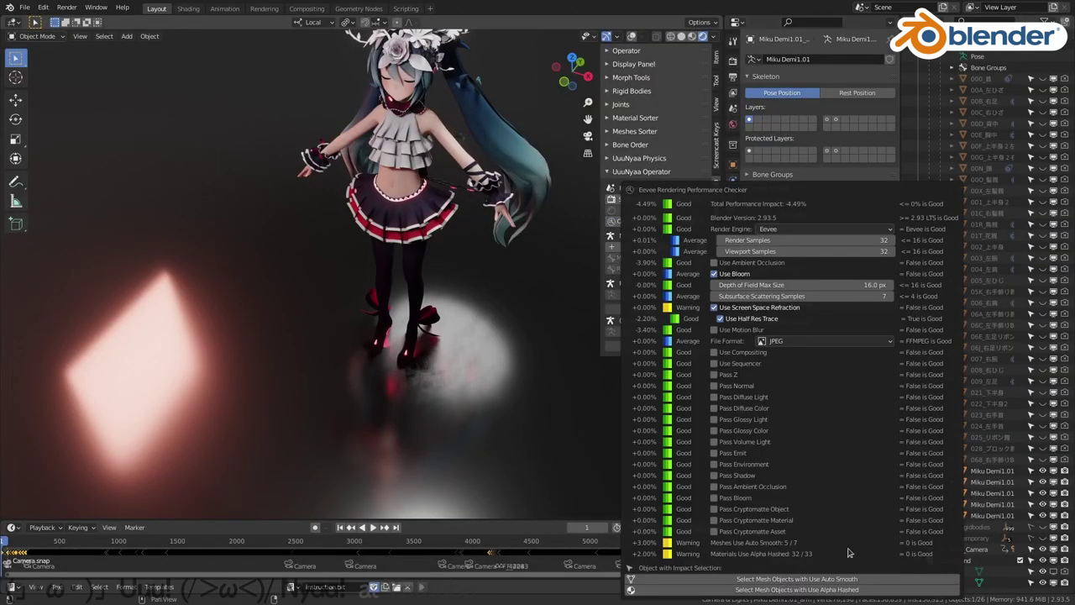
# Select the five Auto Smooth meshes and inspect them in the enlarged outliner
pyautogui.click(796, 579)
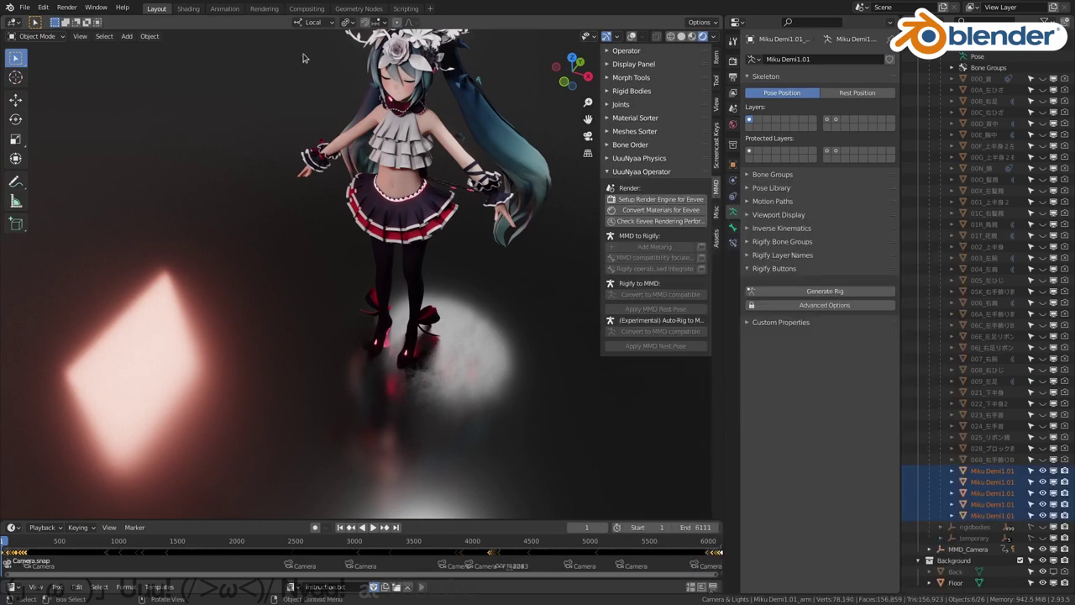
pyautogui.hotkey('shift', 'alt', 'z')
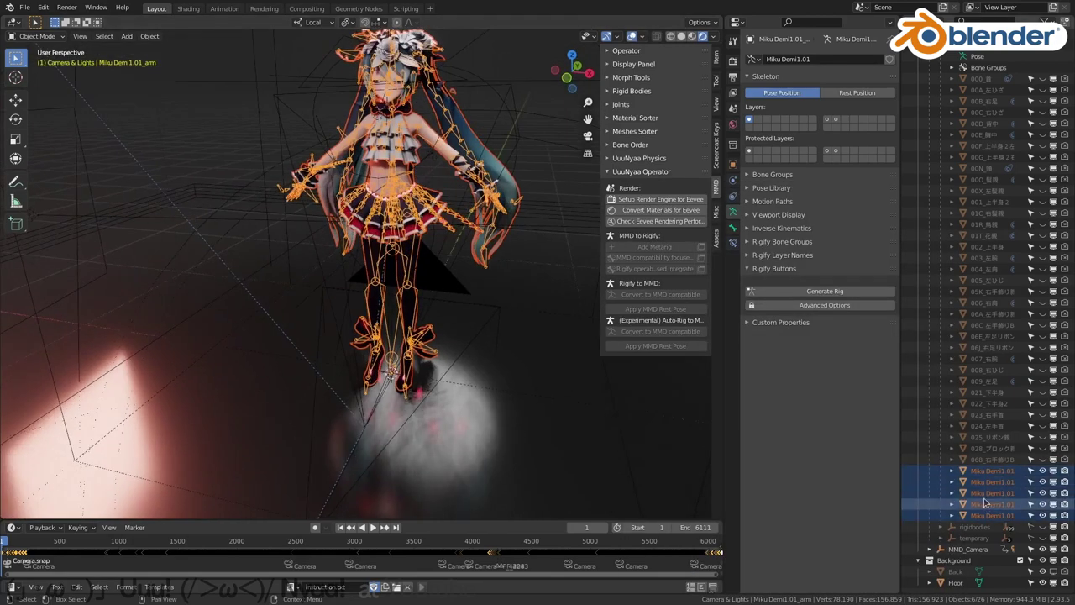
pyautogui.hotkey('ctrl', 'space')
pyautogui.hotkey('ctrl', 'space')
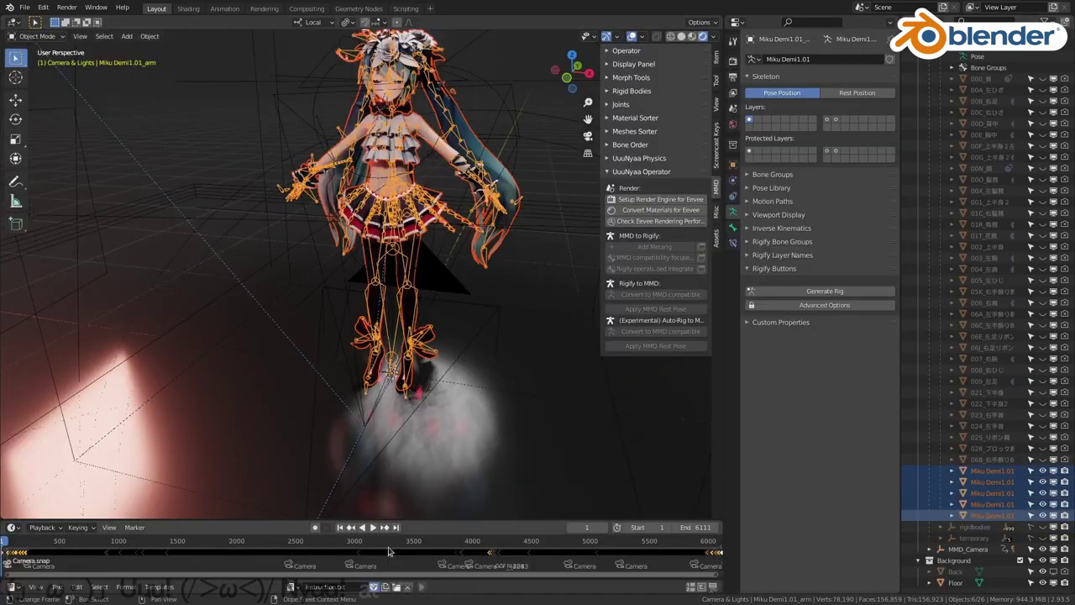
pyautogui.hotkey('ctrl', 'space')
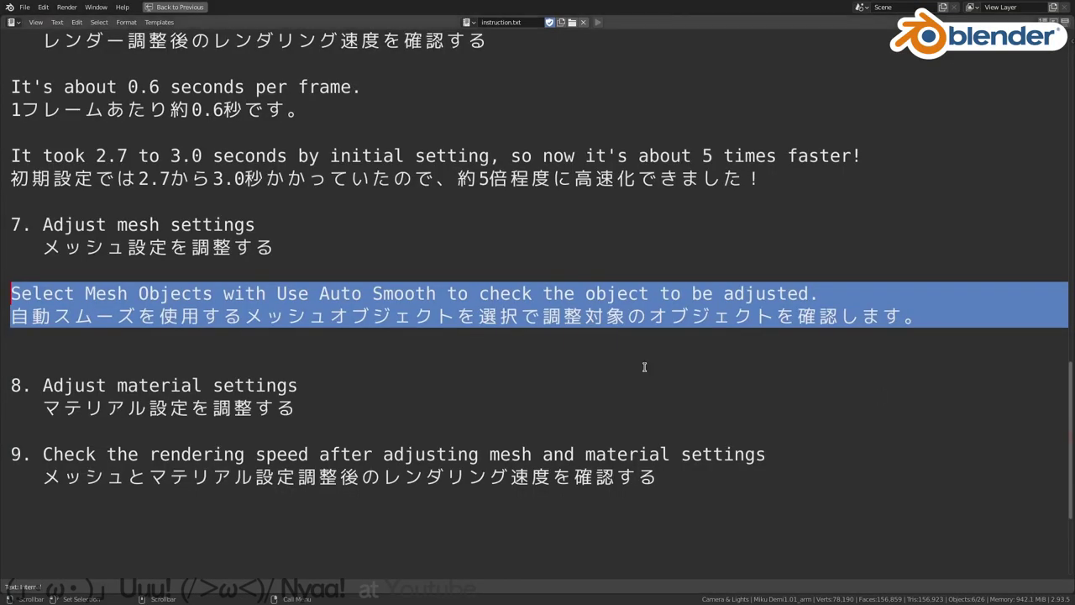
# Add the note "It is 5 mesh objects." and select one flagged mesh
pyautogui.click(644, 364)
pyautogui.write('It is 5 mesh objects. この5つのメッシュオブジェクトです。')
pyautogui.hotkey('shift', 'Up')
pyautogui.hotkey('shift', 'Up')
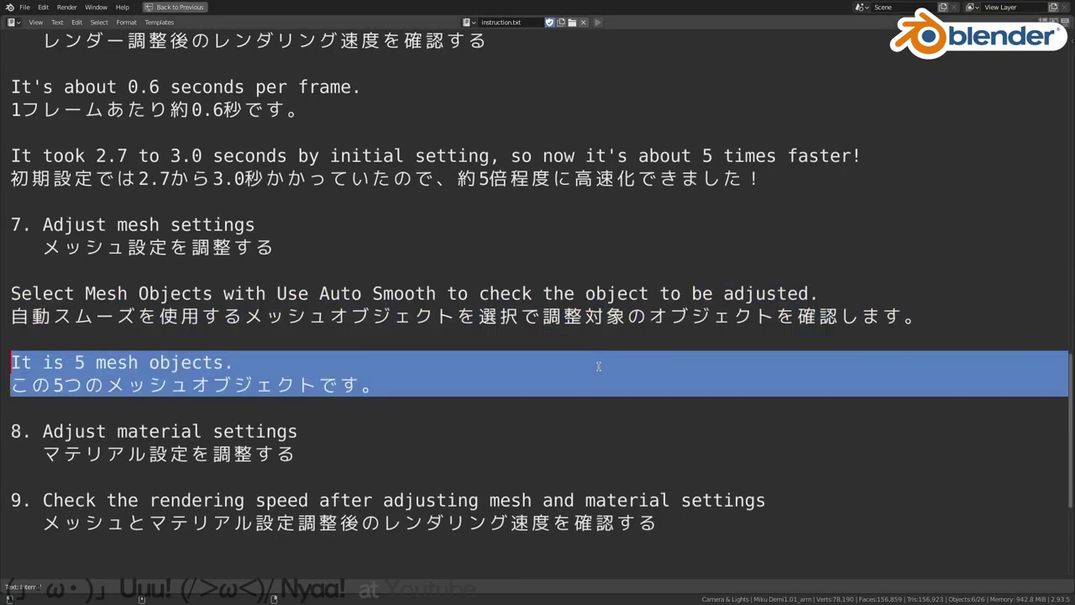
pyautogui.hotkey('ctrl', 'space')
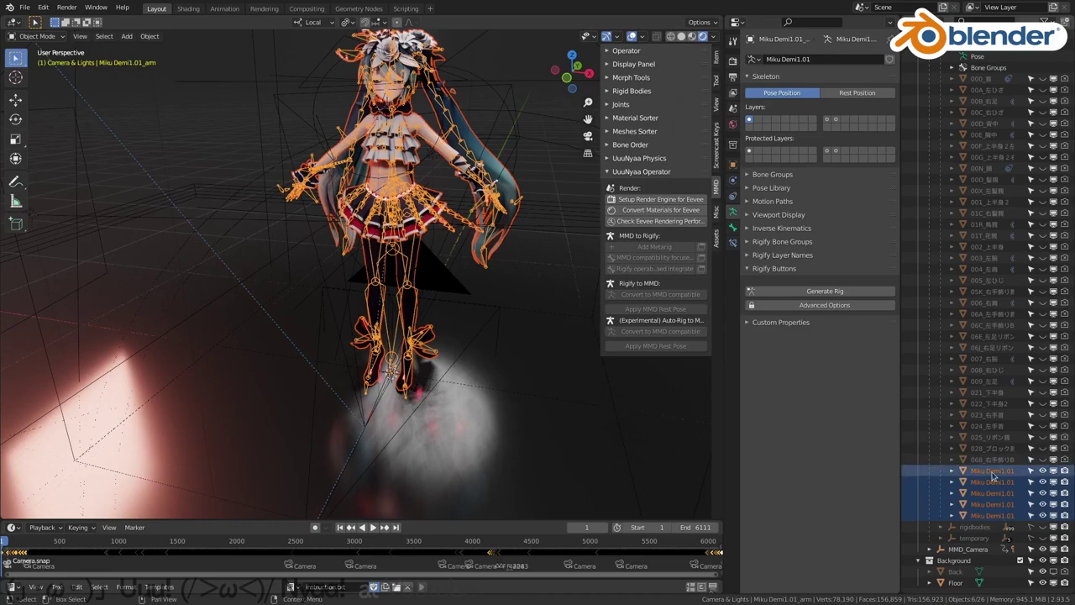
pyautogui.click(990, 470)
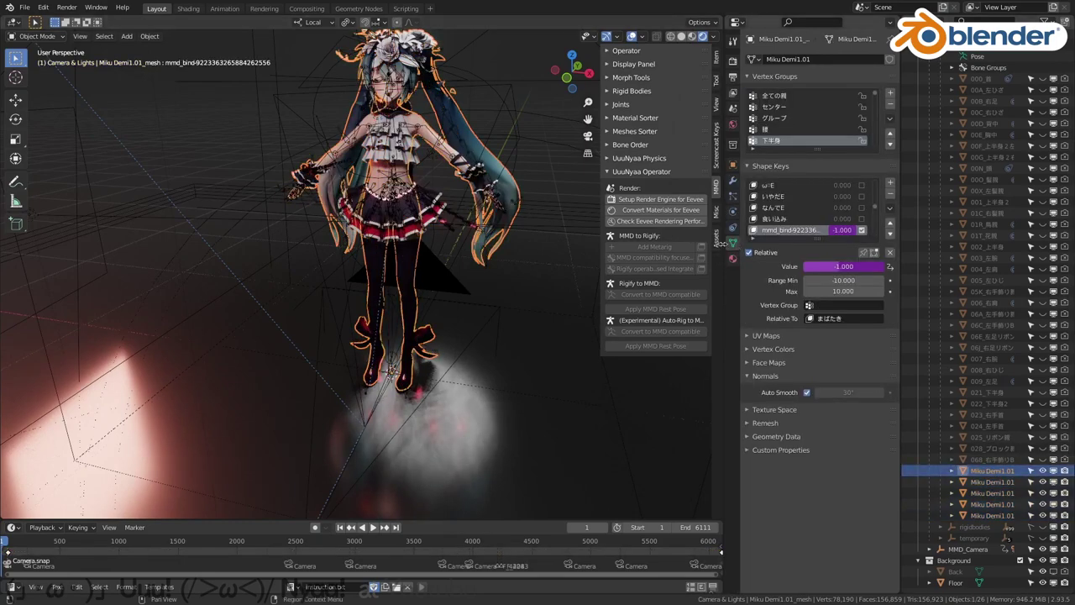
# Turn off Auto Smooth on the hair mesh and inspect the head's shading
pyautogui.scroll(1, 465, 210)
pyautogui.scroll(5, 465, 210)
pyautogui.scroll(3, 468, 294)
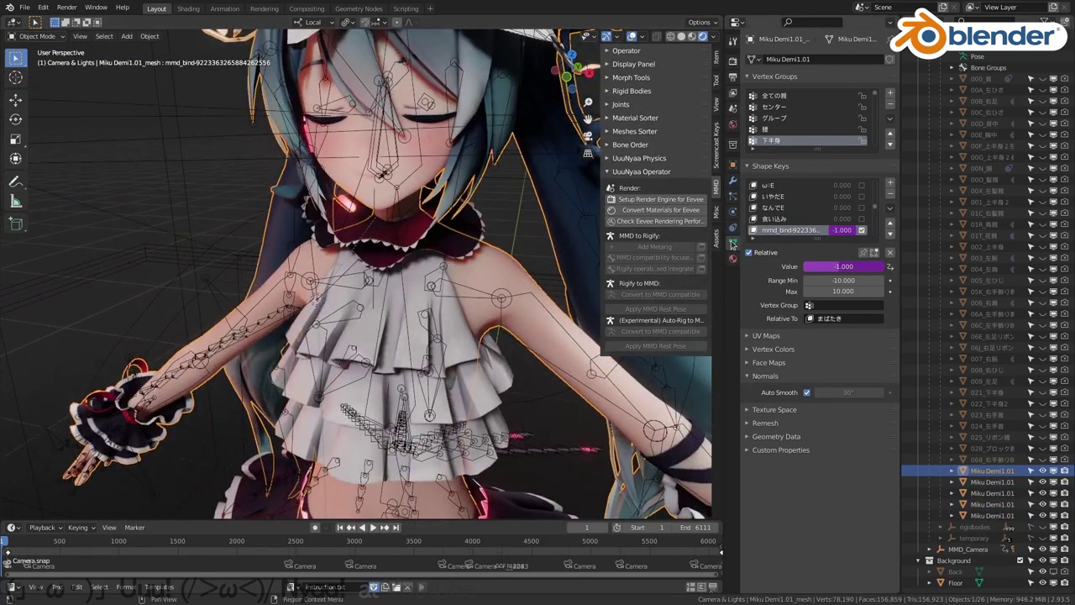
pyautogui.moveTo(472, 384); pyautogui.dragTo(492, 374, button='middle')
pyautogui.click(806, 393)
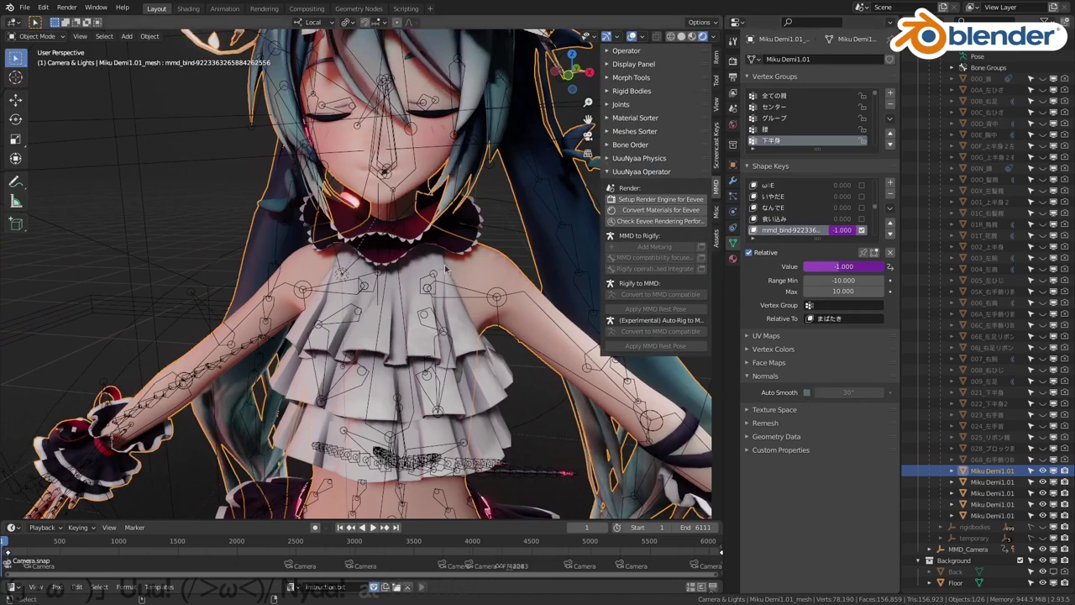
pyautogui.hotkey('shift', 'alt', 'z')
pyautogui.keyDown('shift'); pyautogui.moveTo(442, 255); pyautogui.dragTo(445, 416, button='middle'); pyautogui.keyUp('shift')
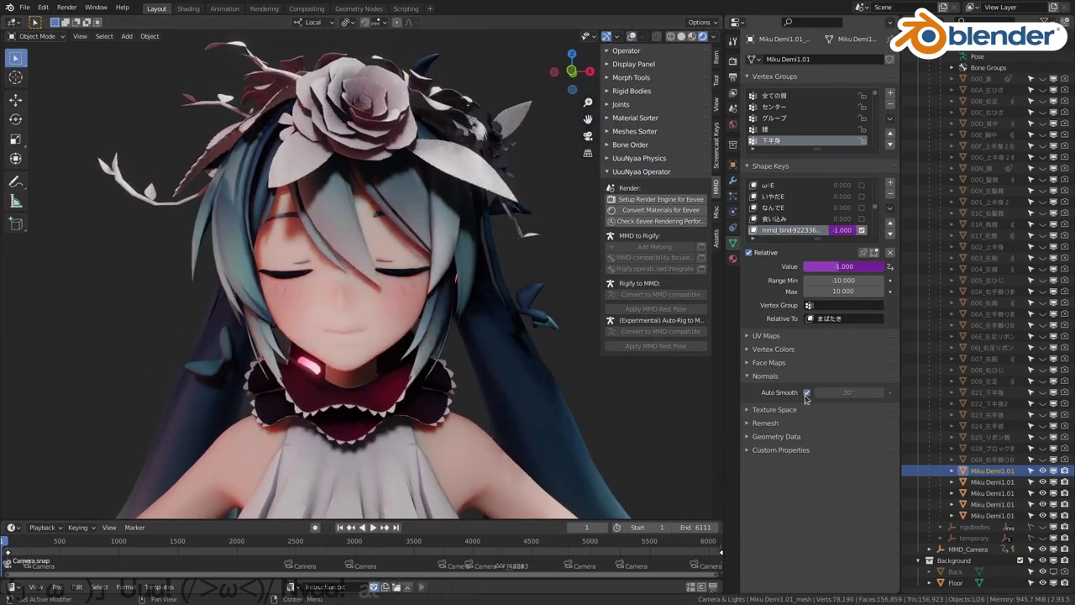
# Note that hair changes texture noticeably, and re-enable Auto Smooth on the hair mesh
pyautogui.hotkey('ctrl', 'space')
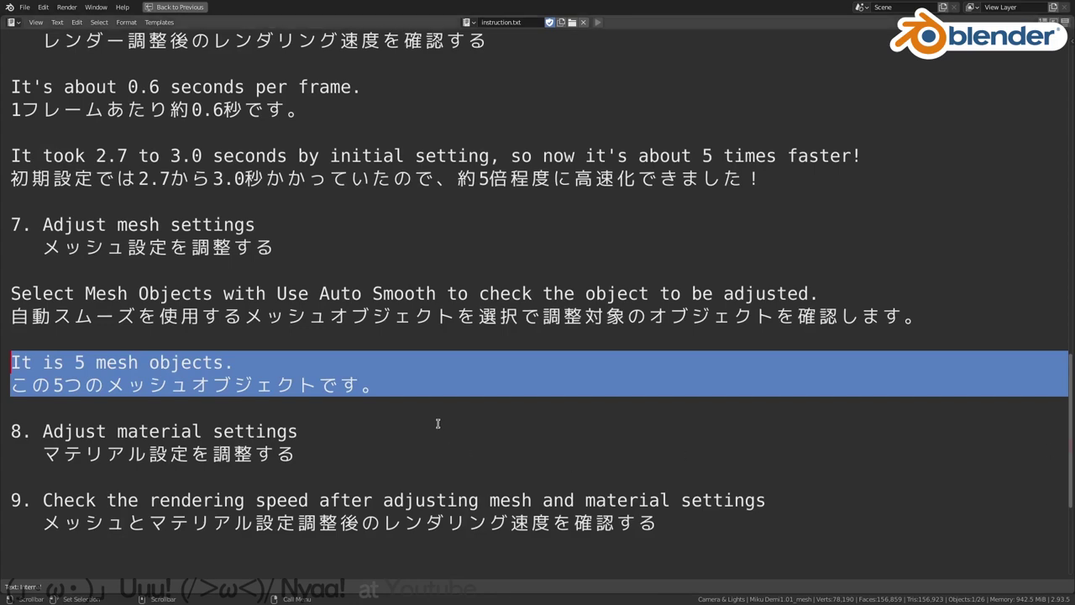
pyautogui.hotkey('ctrl', 'shift', 'z')
pyautogui.hotkey('ctrl', 'shift', 'z')
pyautogui.hotkey('ctrl', 'shift', 'z')
pyautogui.hotkey('shift', 'Up')
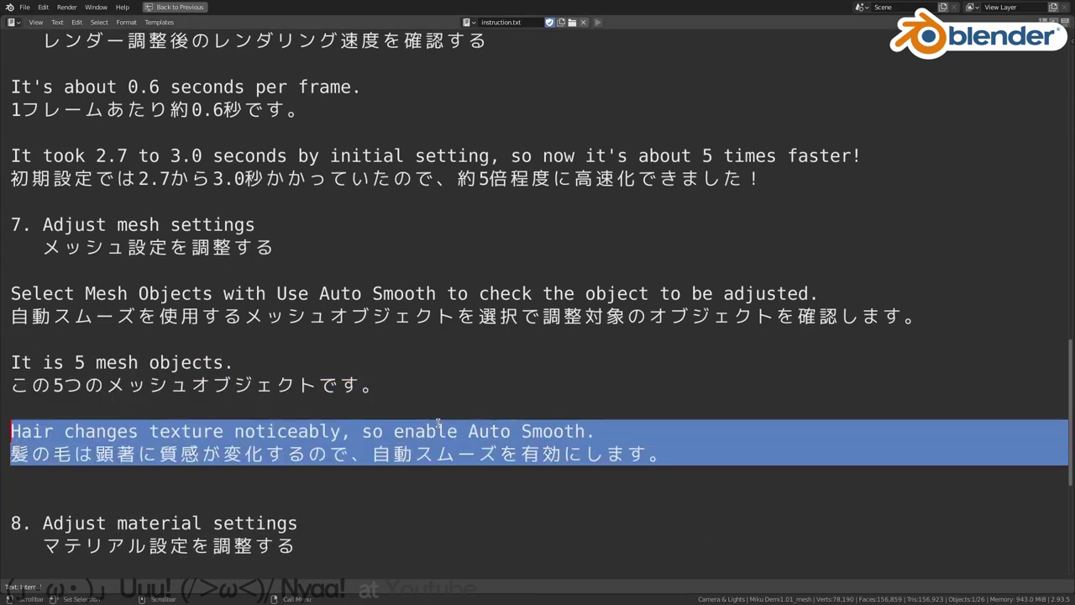
pyautogui.hotkey('ctrl', 'space')
pyautogui.click(807, 392)
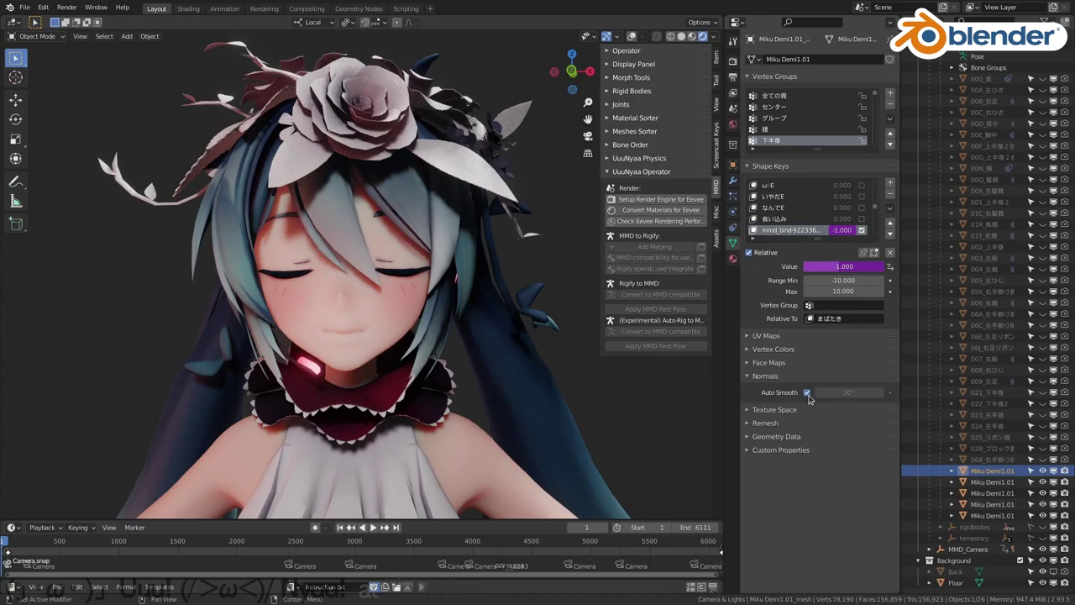
# Turn on Auto Smooth for the second and third Miku Demi1.01 meshes
pyautogui.click(992, 481)
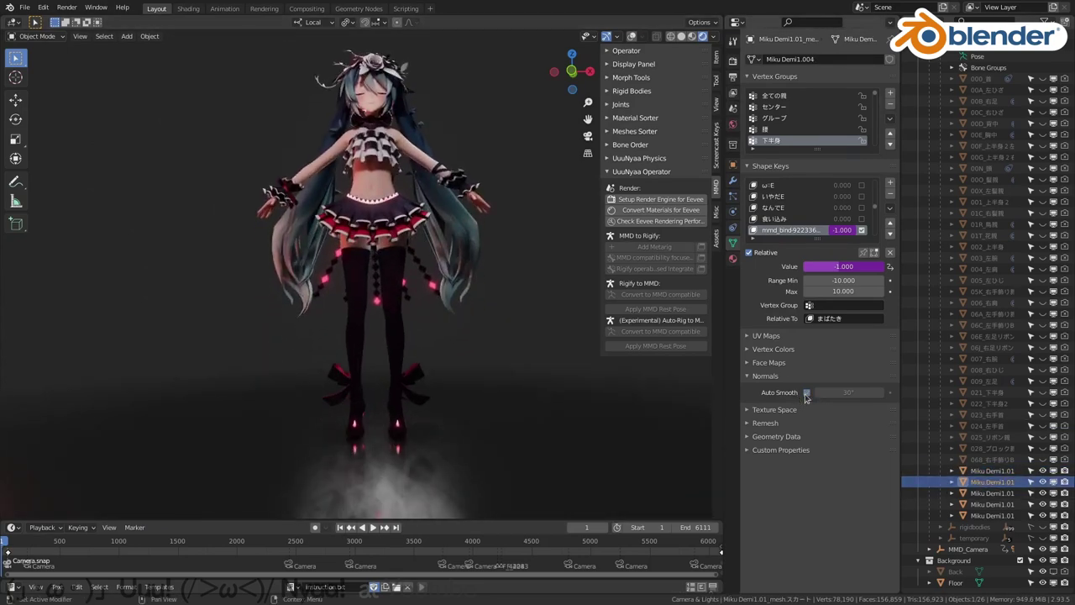
pyautogui.click(807, 393)
pyautogui.click(992, 503)
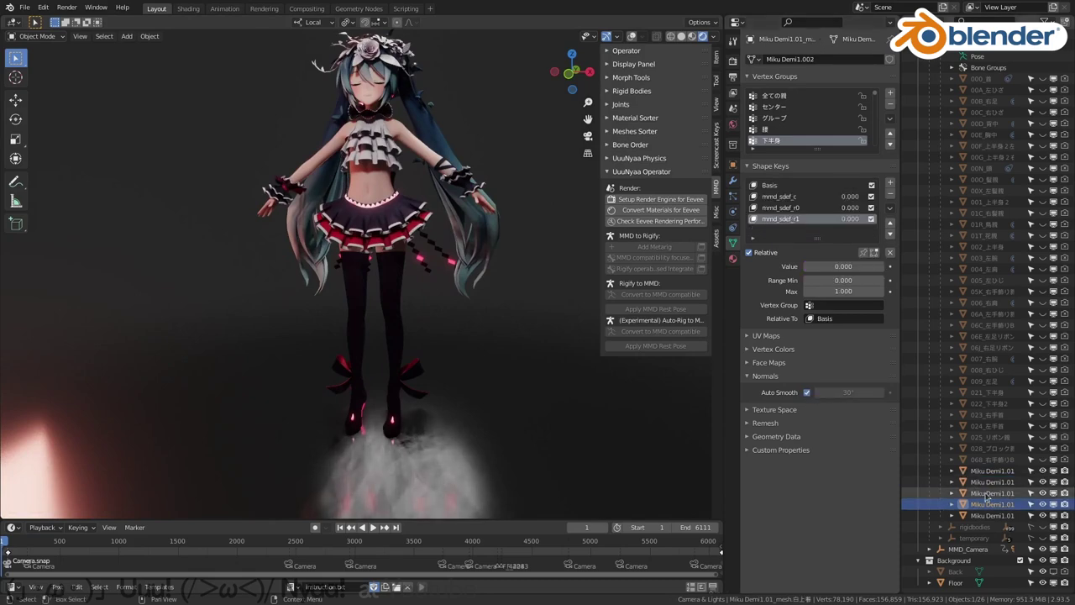
pyautogui.click(987, 494)
pyautogui.click(807, 392)
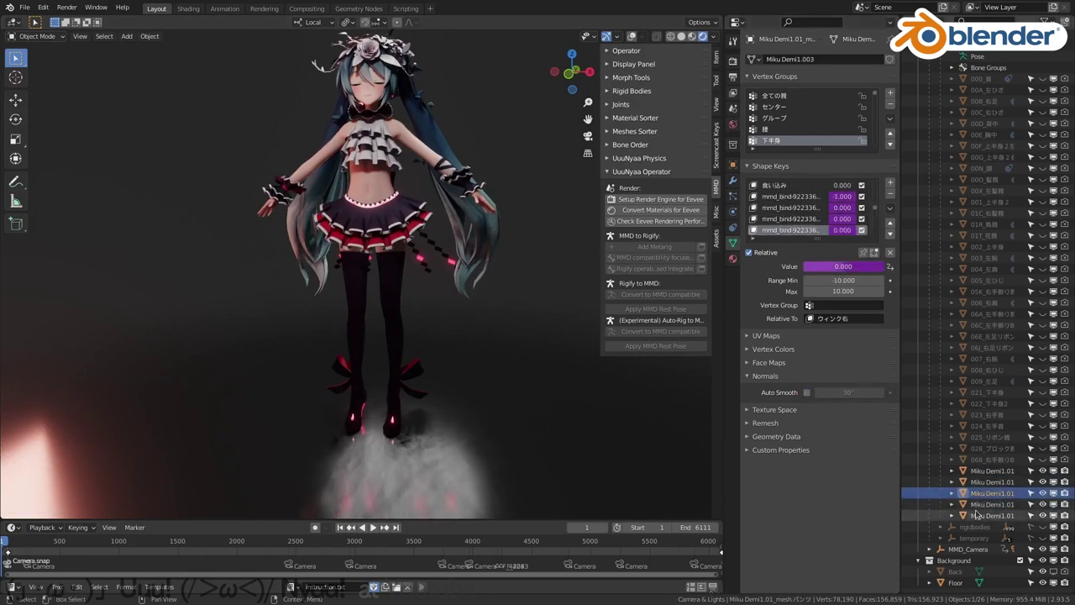
# Check the remaining Miku Demi1.01 meshes, framing the torso and front view
pyautogui.click(1004, 504)
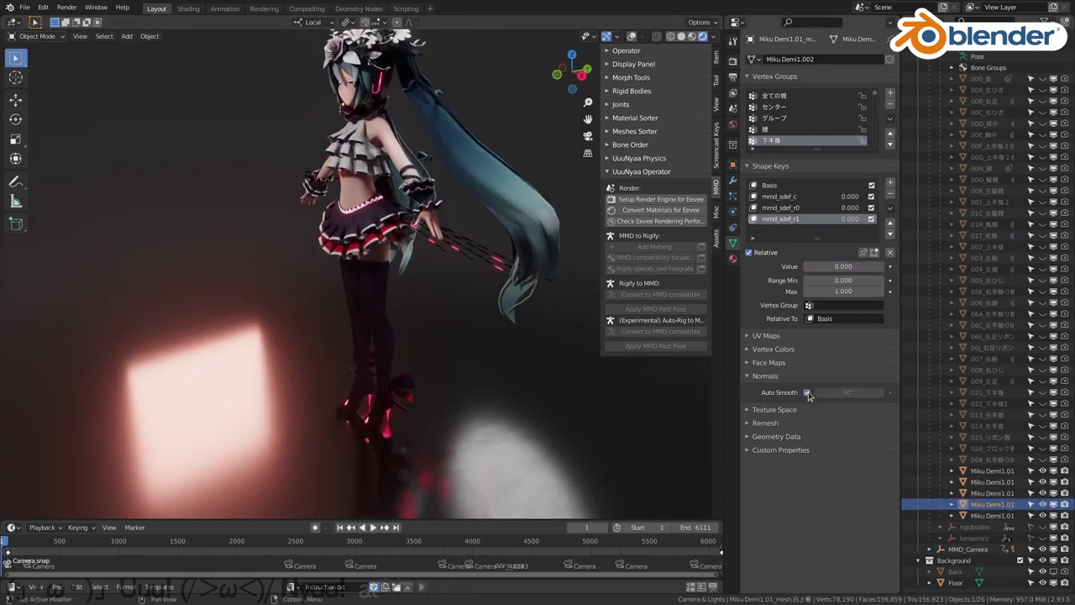
pyautogui.press('KP_Decimal')
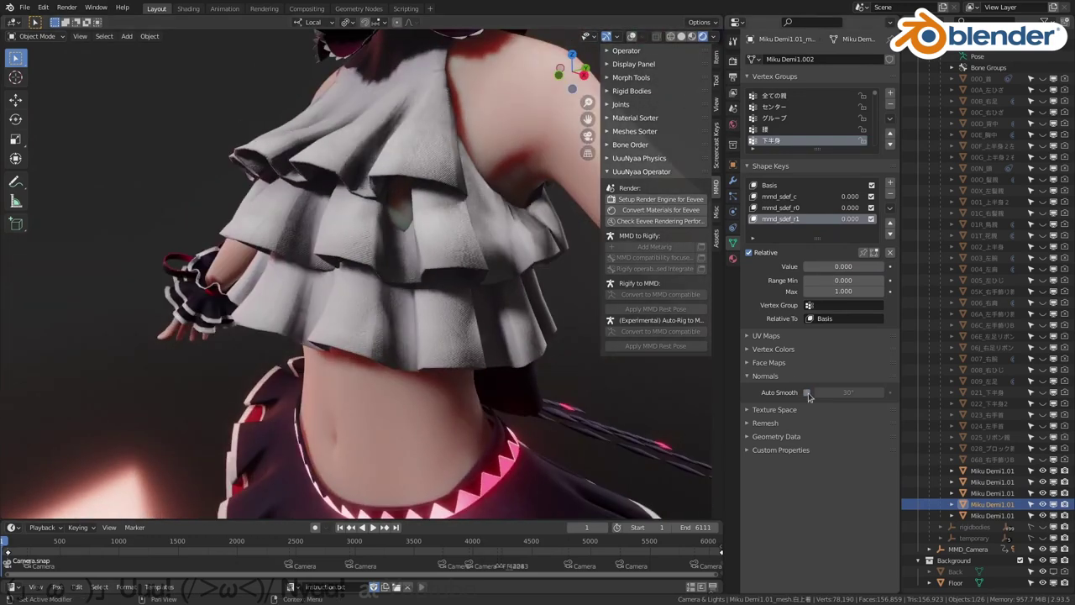
pyautogui.press('Home')
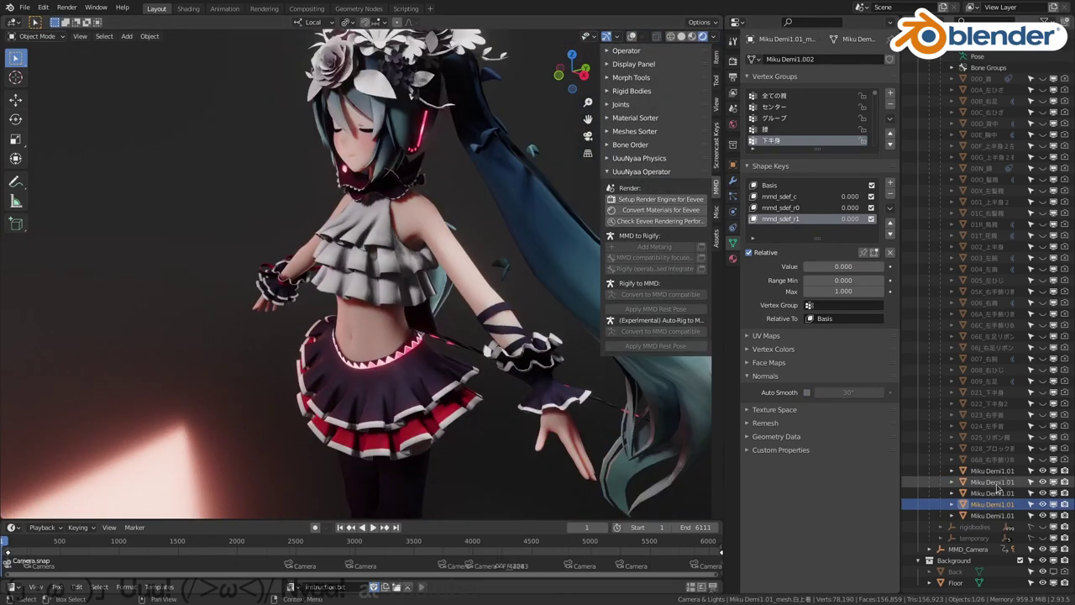
pyautogui.click(994, 515)
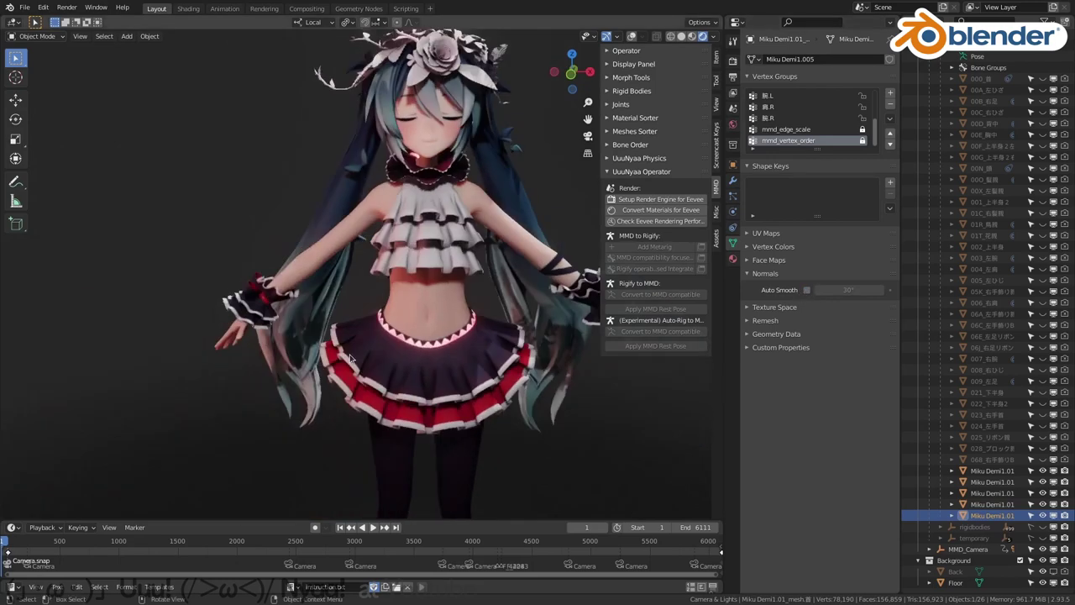
pyautogui.press('KP_1')
# Add the Alpha Hashed mesh-selection note under step 8 and reopen the Eevee performance checker
pyautogui.click(649, 223)
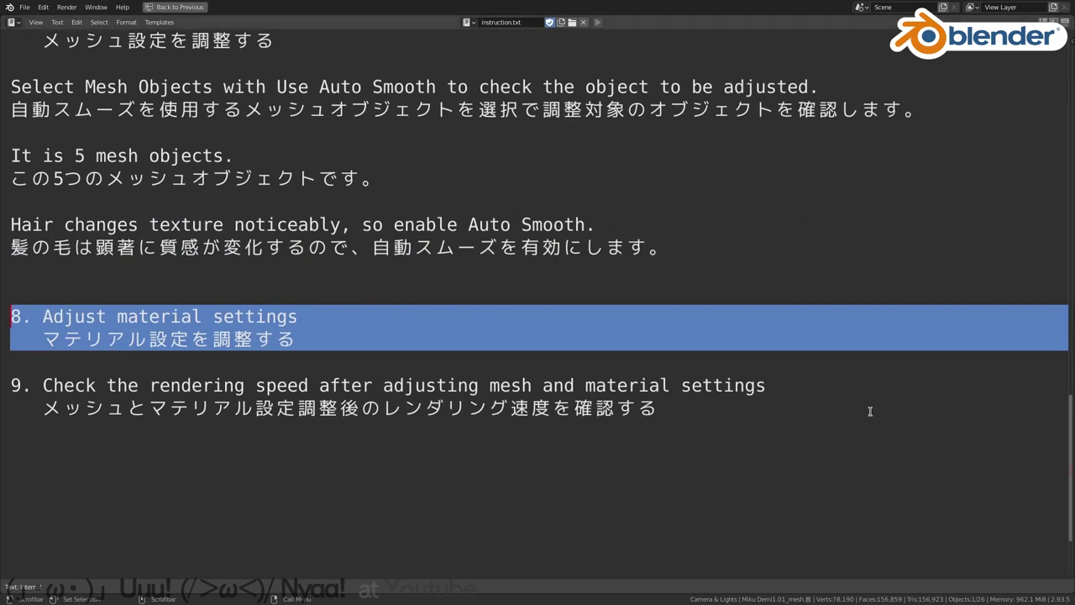
pyautogui.moveTo(70, 340); pyautogui.dragTo(106, 320)
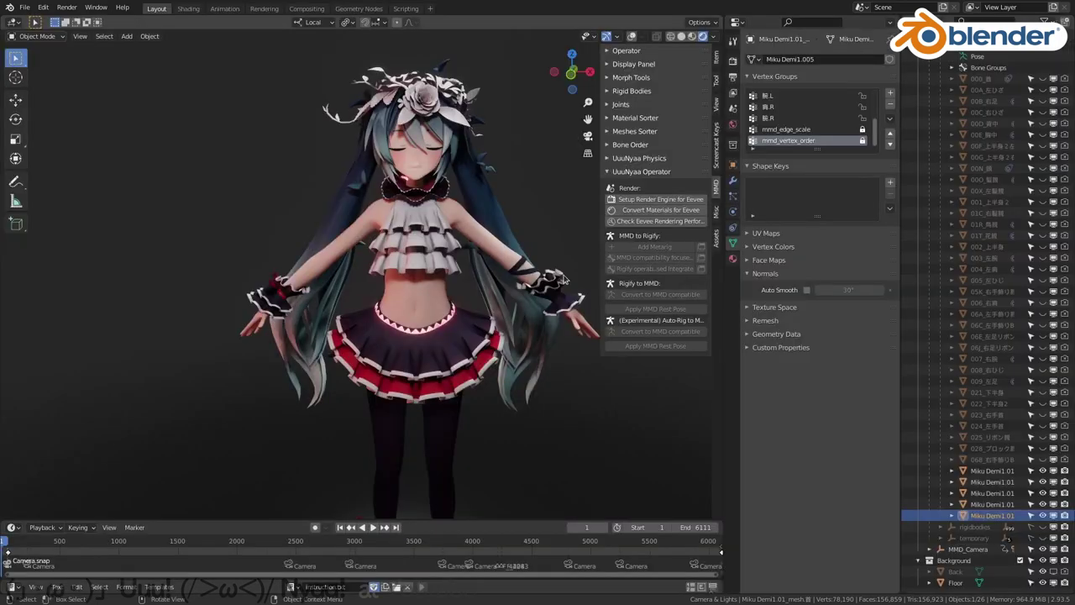
pyautogui.click(646, 223)
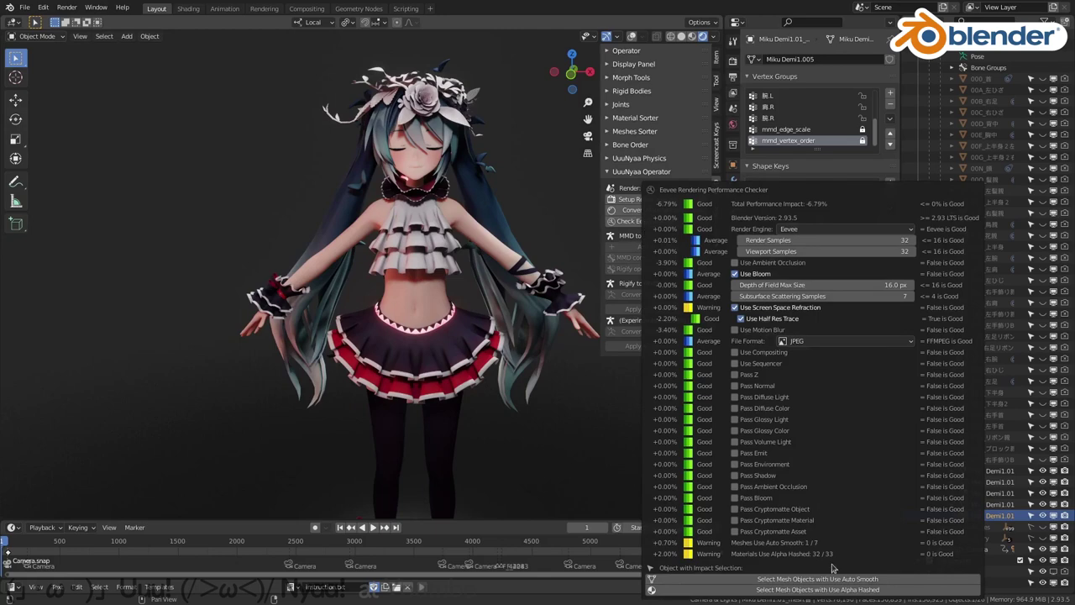
# Select the six mesh objects using Alpha Hashed materials and review them in a maximized Outliner
pyautogui.click(825, 590)
pyautogui.moveTo(471, 286); pyautogui.dragTo(426, 293, button='middle')
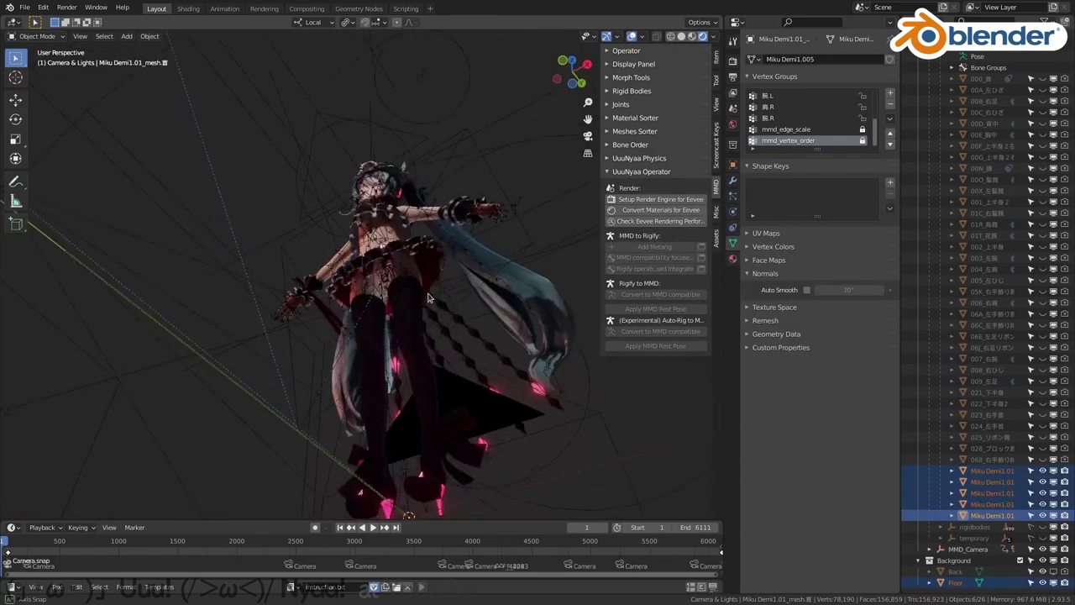
pyautogui.scroll(-2, 425, 292)
pyautogui.hotkey('ctrl', 'space')
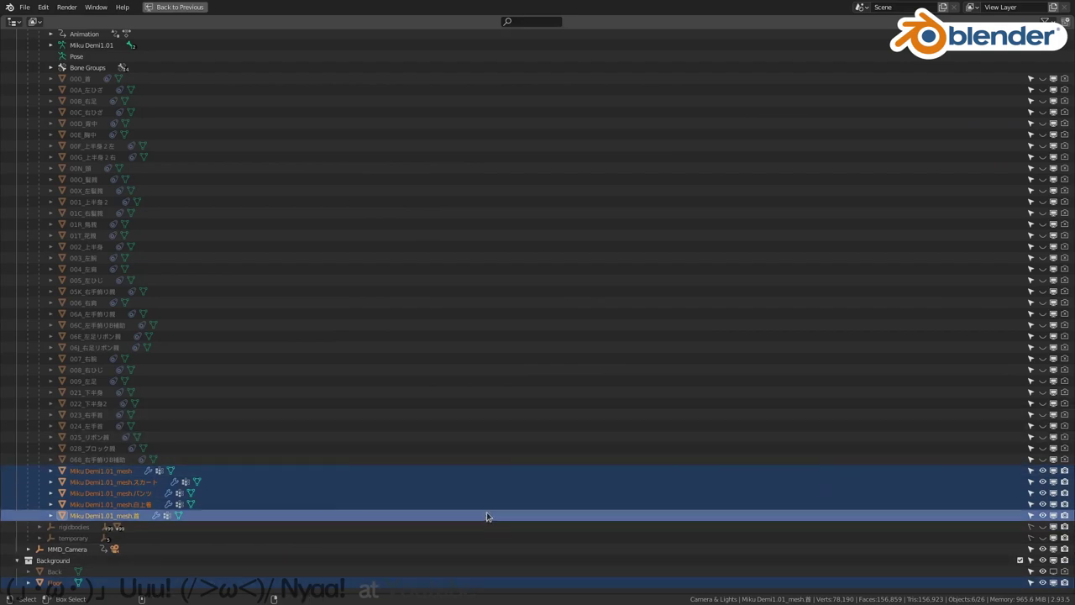
pyautogui.hotkey('ctrl', 'space')
pyautogui.hotkey('ctrl', 'space')
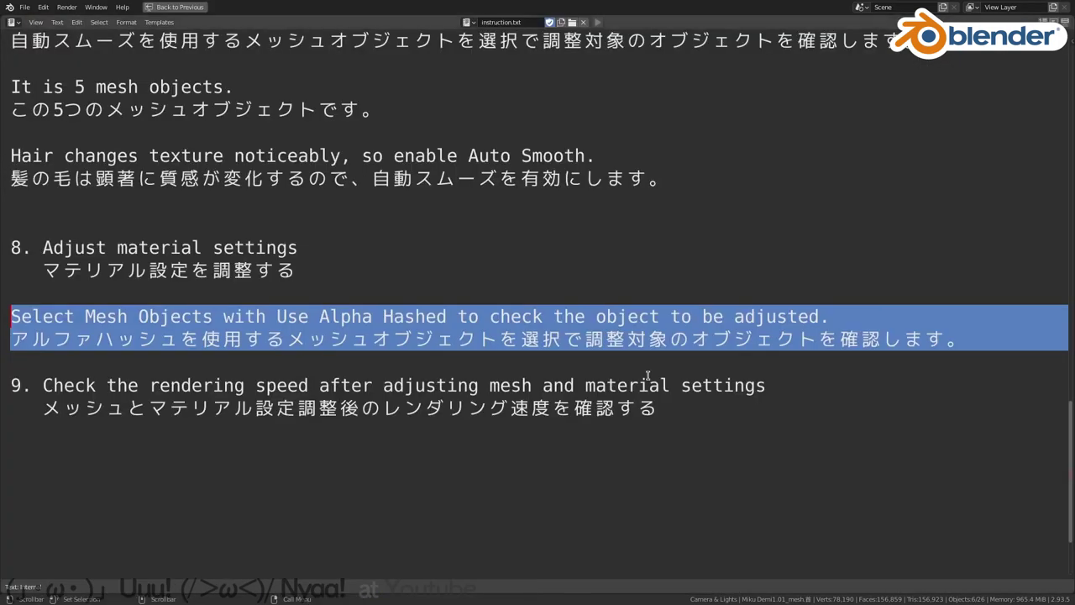
# Add the notes "It is 6 mesh objects" and the Alpha Hashed to Opaque switch under step 8
pyautogui.write('Select Mesh Objects with Use Alpha Hashed to check the object to be adjusted. アルファハッシュを使用するメッシュオブジェクトを選択で調整対象のオブジェクトを確認します。 It is 6 mesh objects. この6つのメッシュオブジェクトです。')
pyautogui.press('Return')
pyautogui.hotkey('shift', 'Down')
pyautogui.hotkey('shift', 'Down')
pyautogui.scroll(-2, 652, 367)
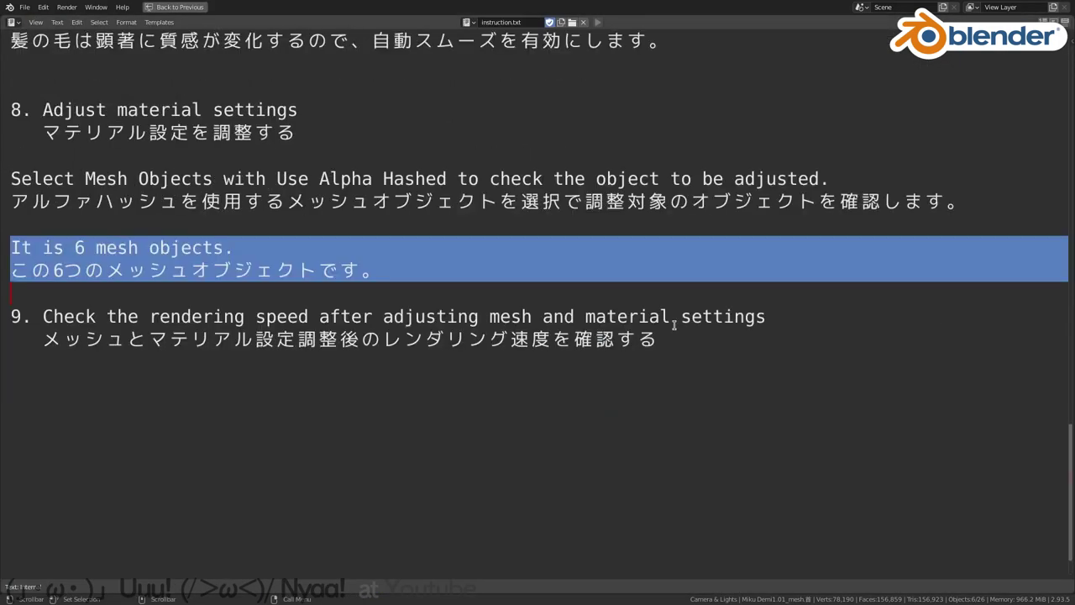
pyautogui.click(636, 295)
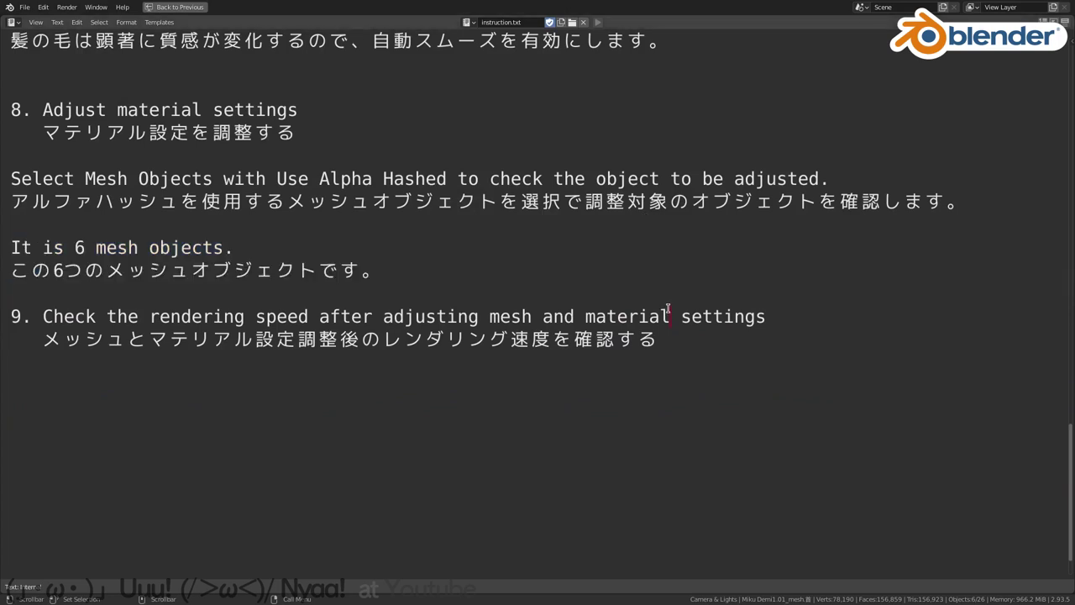
pyautogui.press('Return')
pyautogui.write('Change the material setting from Alpha Hashed to Opaque. マテリアル設定のアルファハッシュを不透明に変更します。')
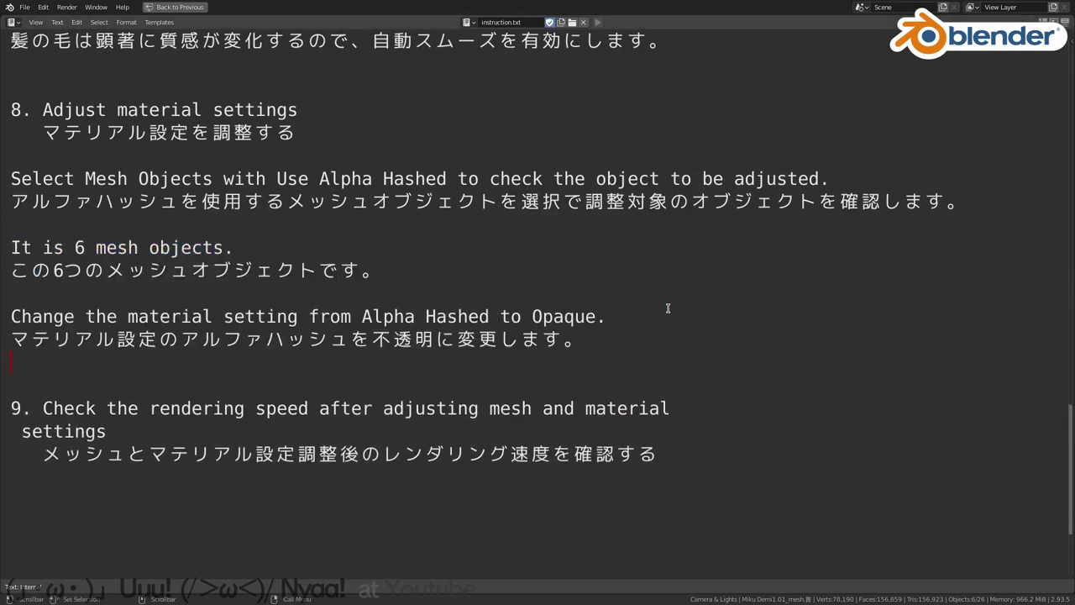
pyautogui.hotkey('ctrl', 'space')
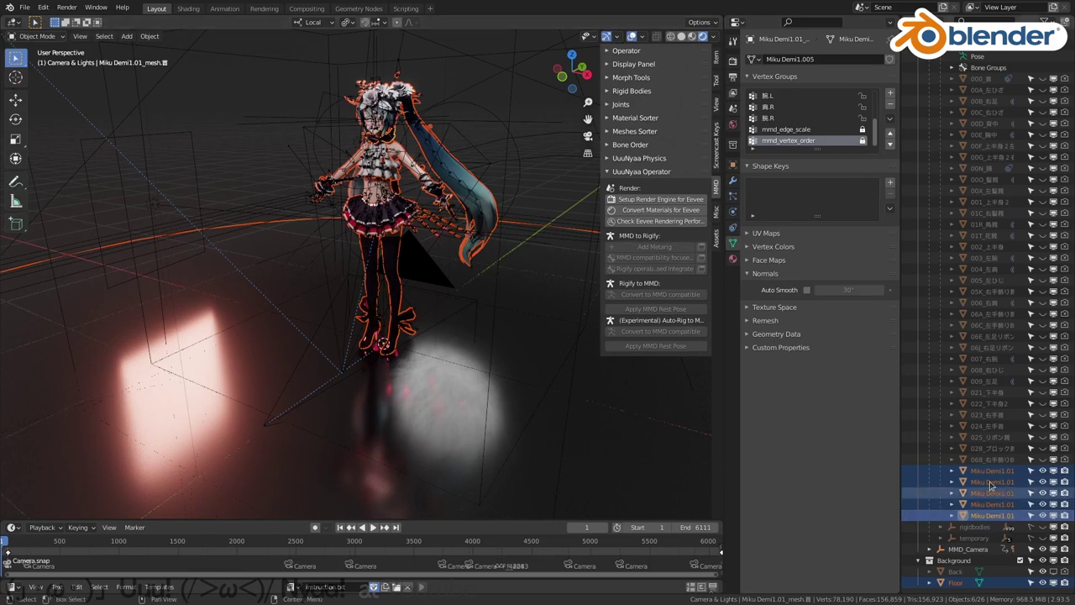
# On the first Miku Demi1.01 mesh, set the ボディ material's blend and shadow modes to Opaque
pyautogui.click(991, 471)
pyautogui.click(733, 260)
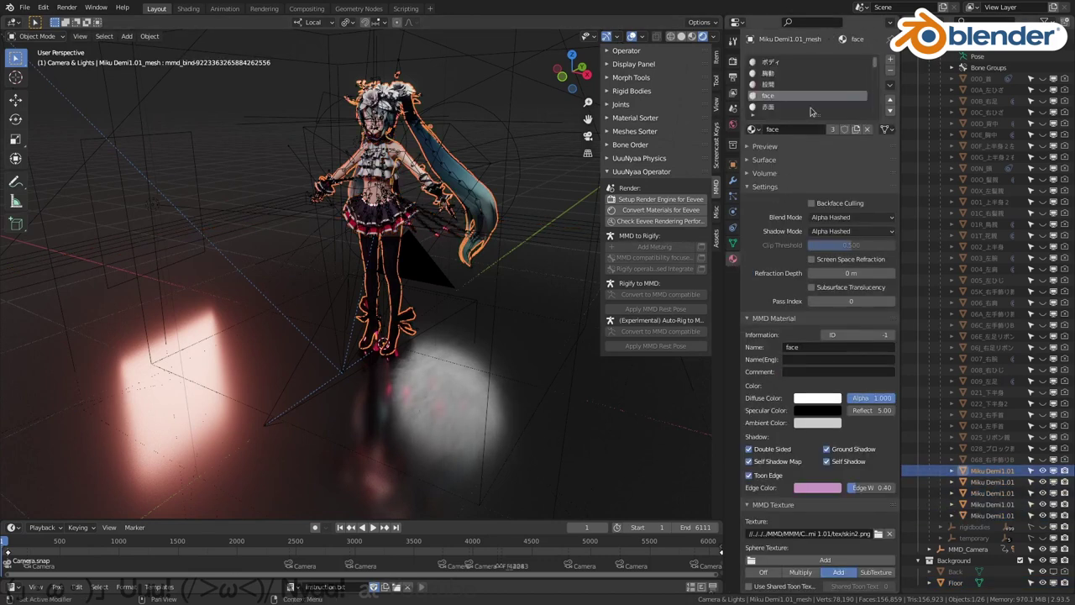
pyautogui.click(813, 62)
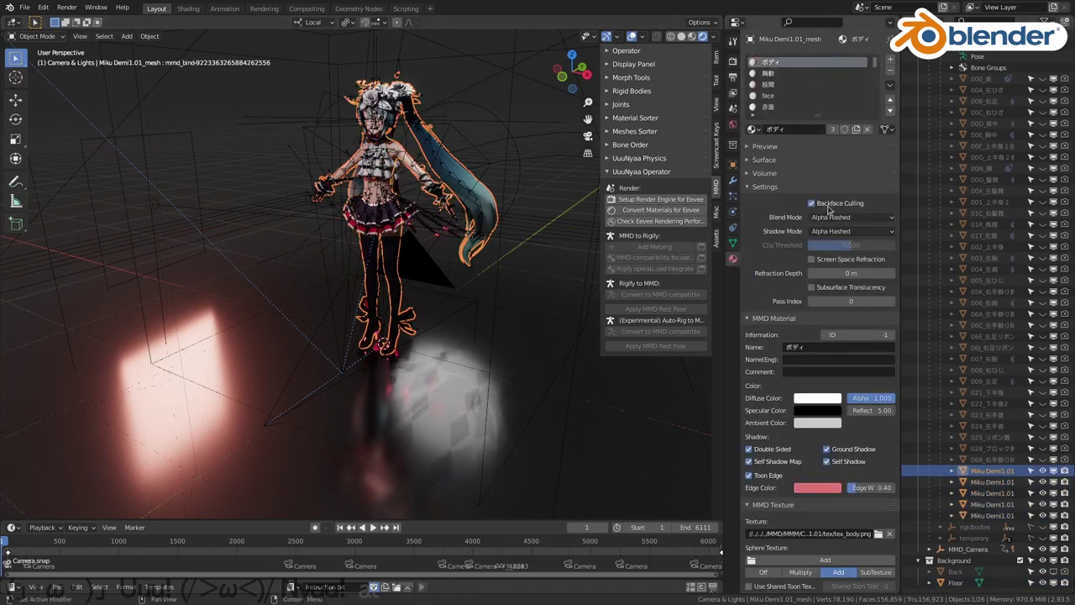
pyautogui.click(832, 217)
pyautogui.click(840, 232)
pyautogui.click(840, 231)
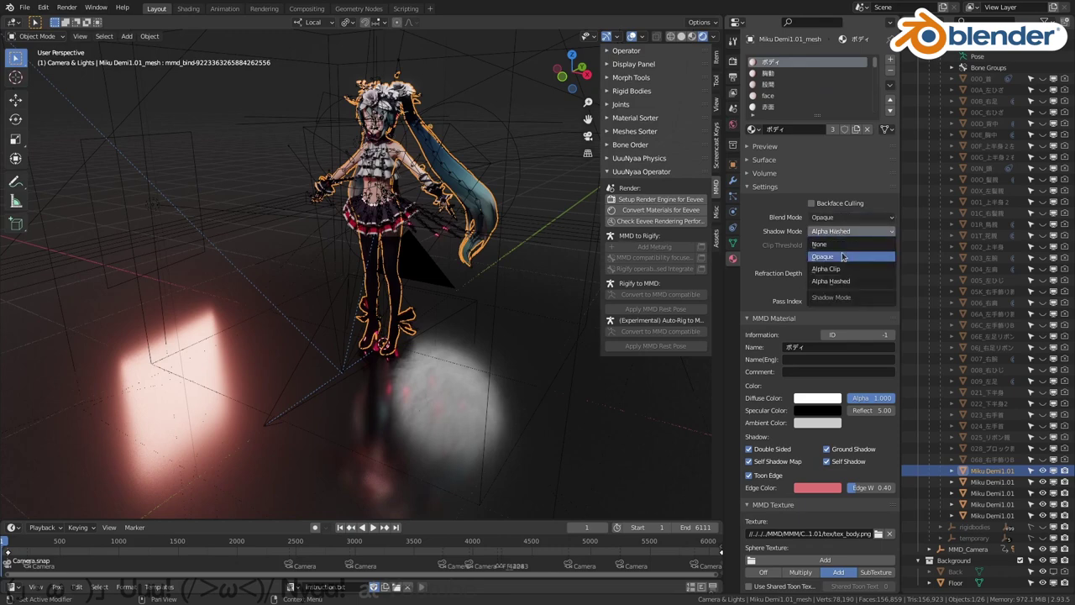
pyautogui.click(840, 256)
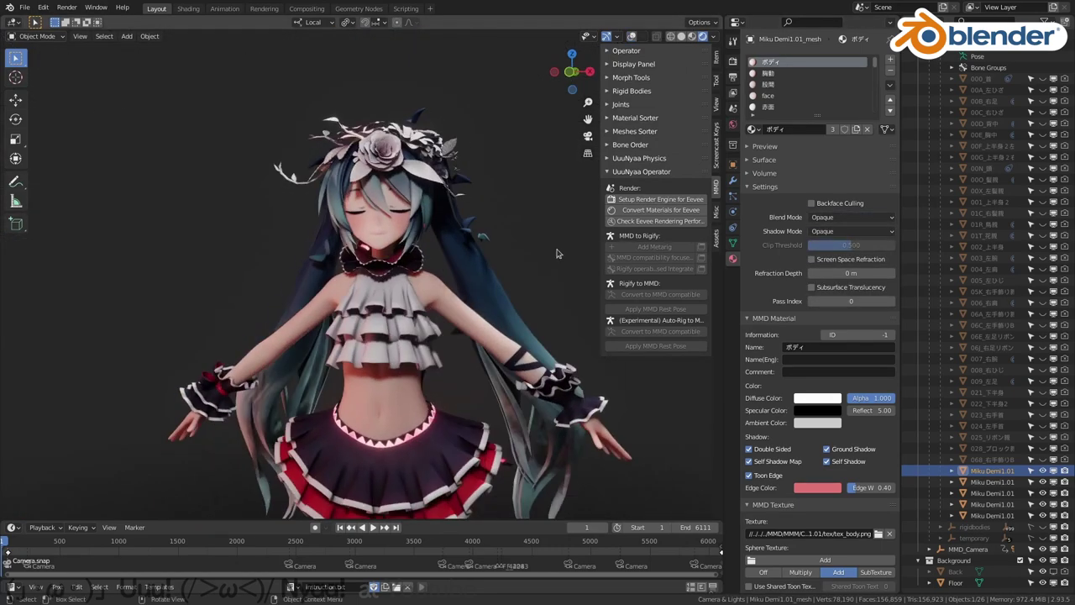
# Set the 胸飾 material and the third material slot to Opaque blending
pyautogui.click(806, 74)
pyautogui.click(840, 217)
pyautogui.click(836, 240)
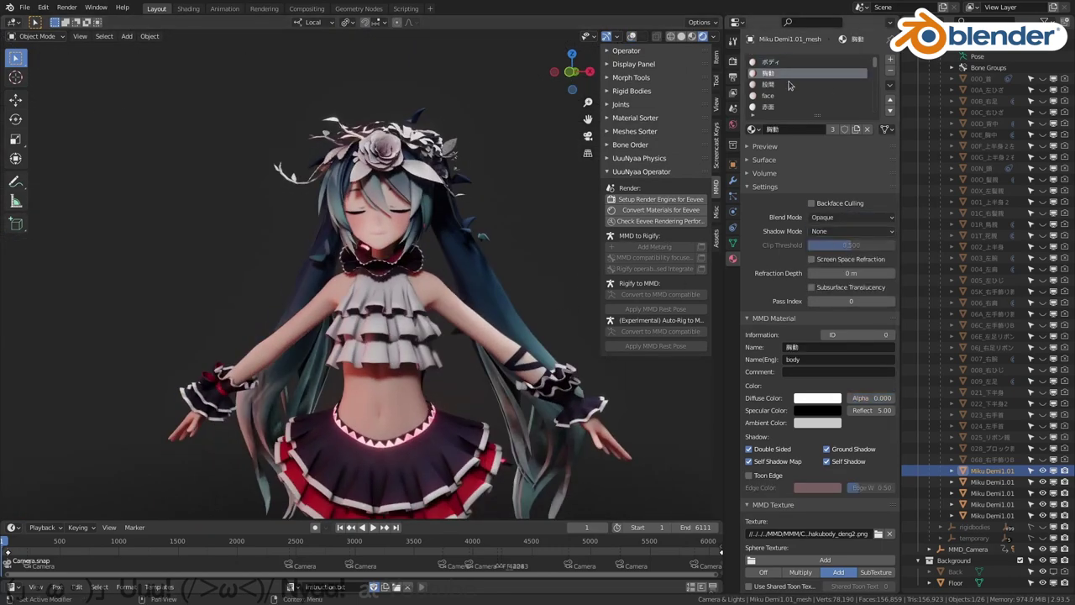
pyautogui.click(850, 217)
pyautogui.click(840, 230)
pyautogui.click(840, 231)
# Set the face material's blend and shadow modes to Opaque, then jump to frame 361
pyautogui.click(841, 244)
pyautogui.click(806, 95)
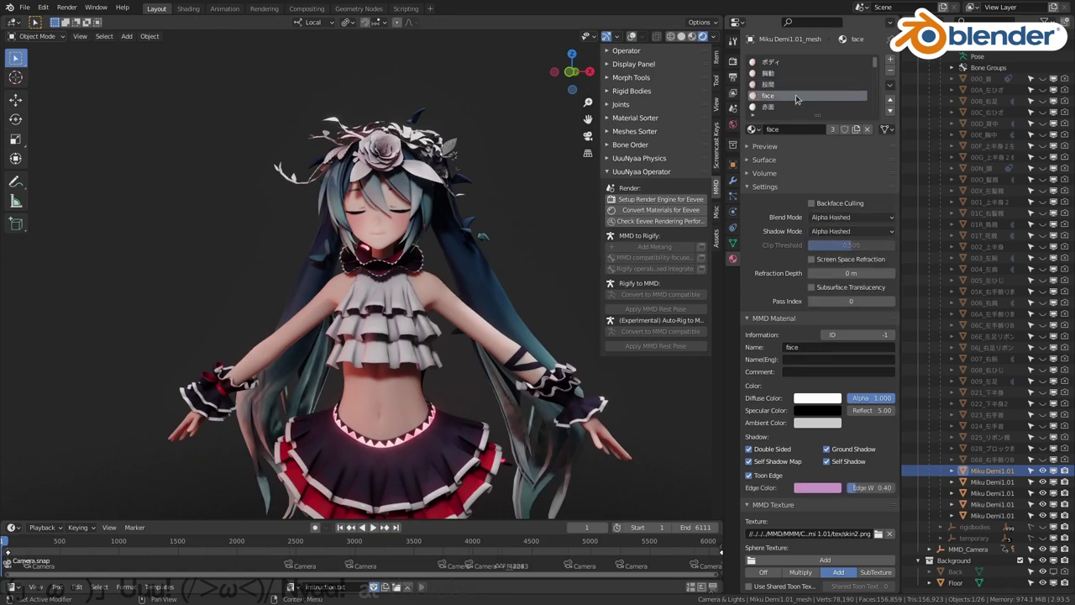
pyautogui.click(846, 216)
pyautogui.click(840, 230)
pyautogui.click(851, 231)
pyautogui.click(841, 243)
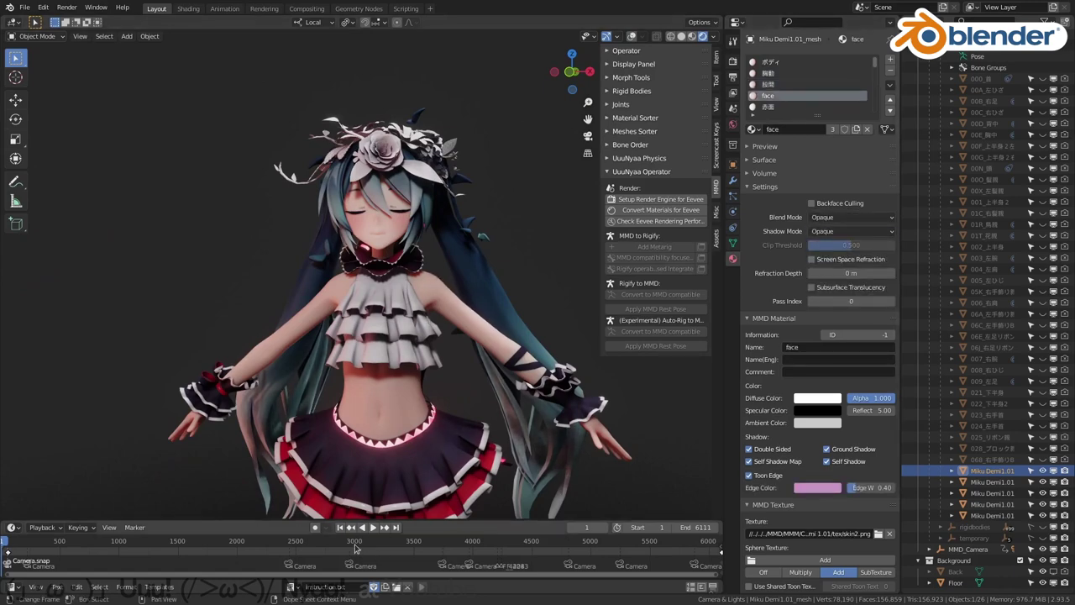
pyautogui.moveTo(101, 547); pyautogui.dragTo(43, 546)
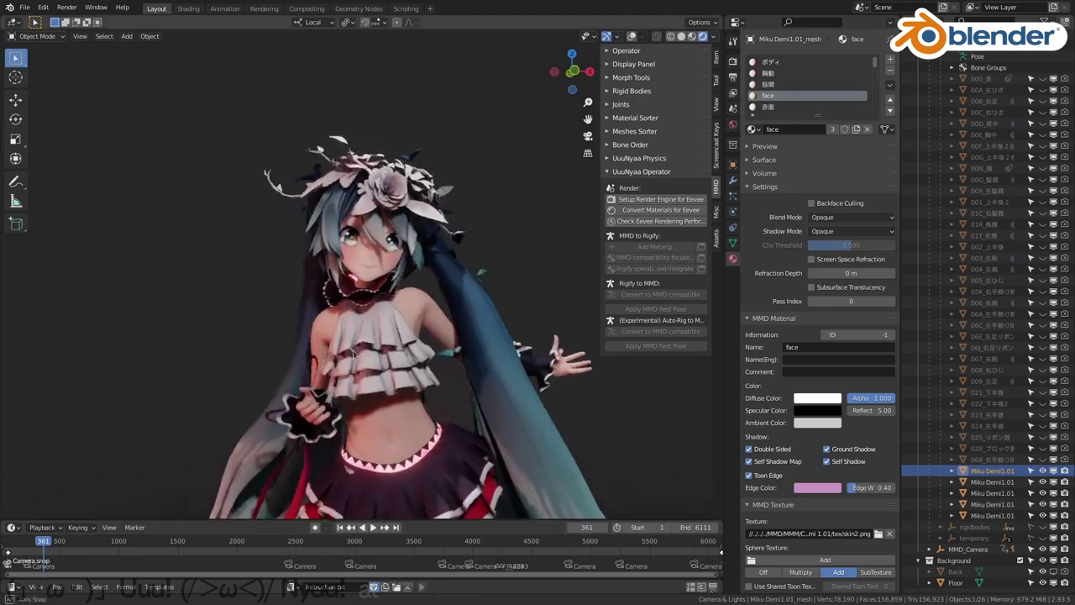
# Switch the 赤面, base and eye materials to Opaque blending
pyautogui.click(851, 217)
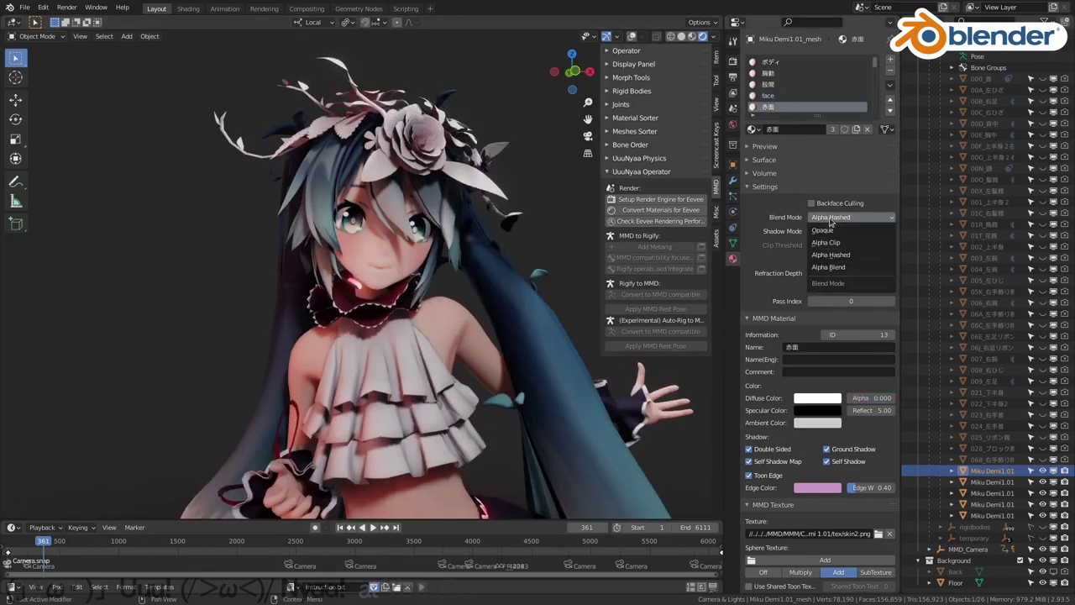
pyautogui.click(840, 229)
pyautogui.scroll(-2, 780, 97)
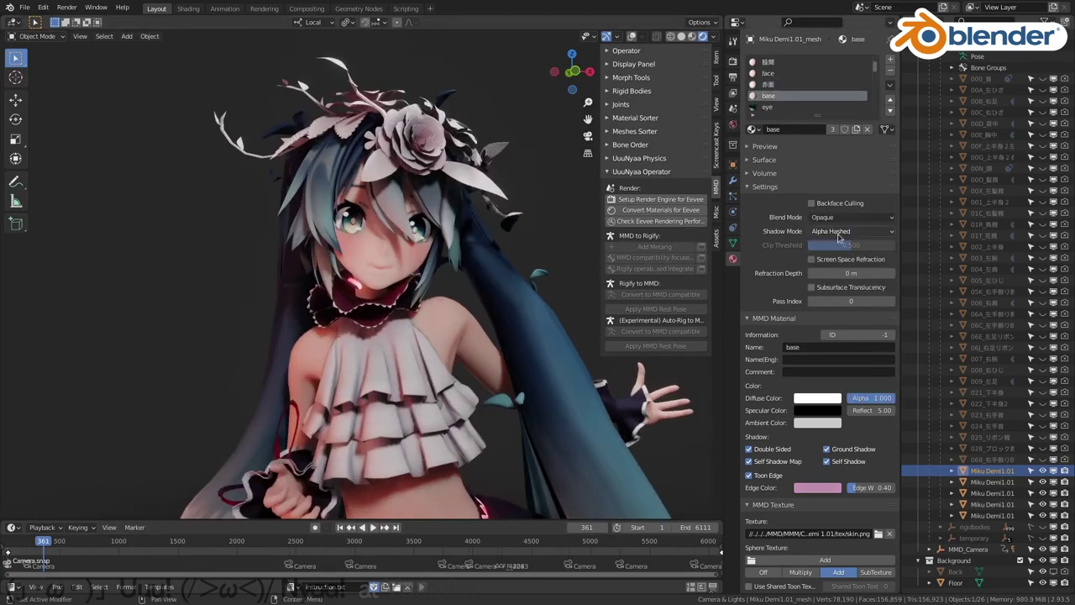
pyautogui.click(850, 217)
pyautogui.click(767, 107)
pyautogui.click(851, 217)
pyautogui.click(835, 230)
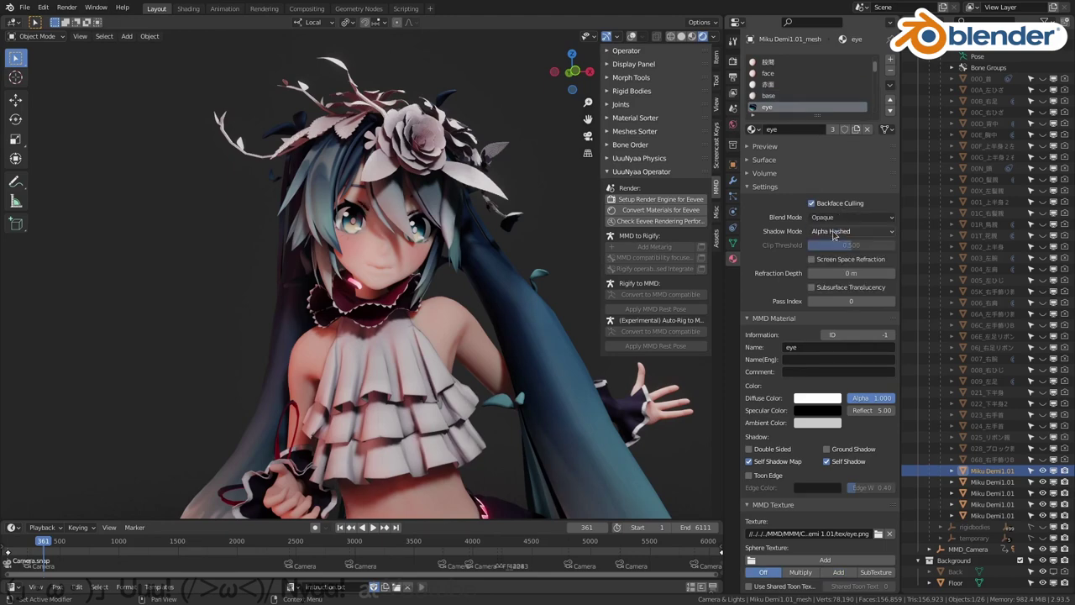
pyautogui.scroll(4, 462, 288)
pyautogui.scroll(3, 423, 268)
pyautogui.moveTo(424, 266); pyautogui.dragTo(411, 263, button='middle')
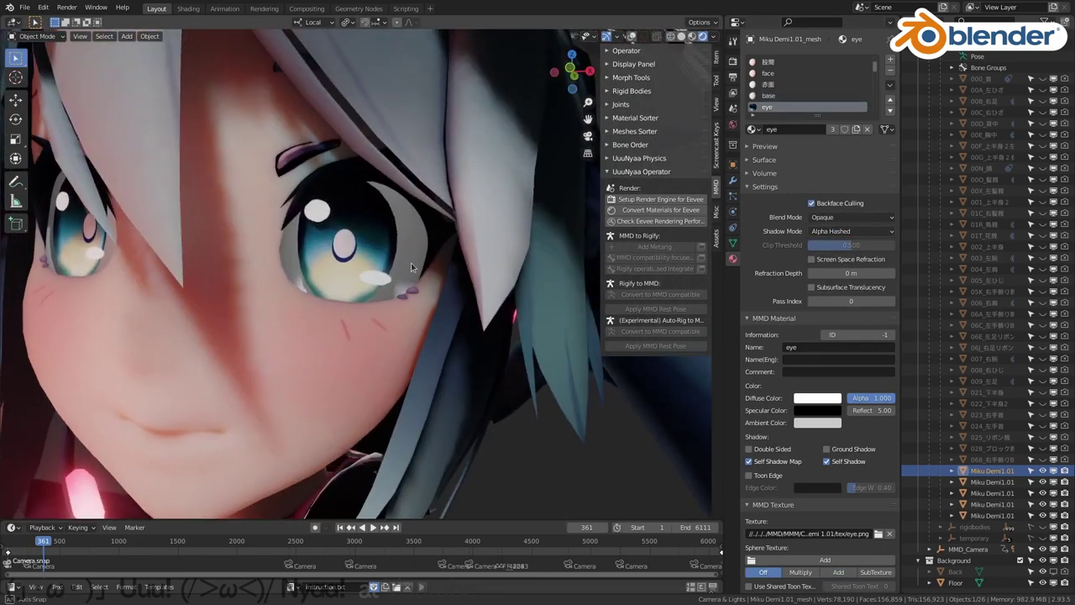
pyautogui.click(829, 220)
# Paste the note that alpha materials use Alpha Blend below the Opaque note
pyautogui.click(854, 255)
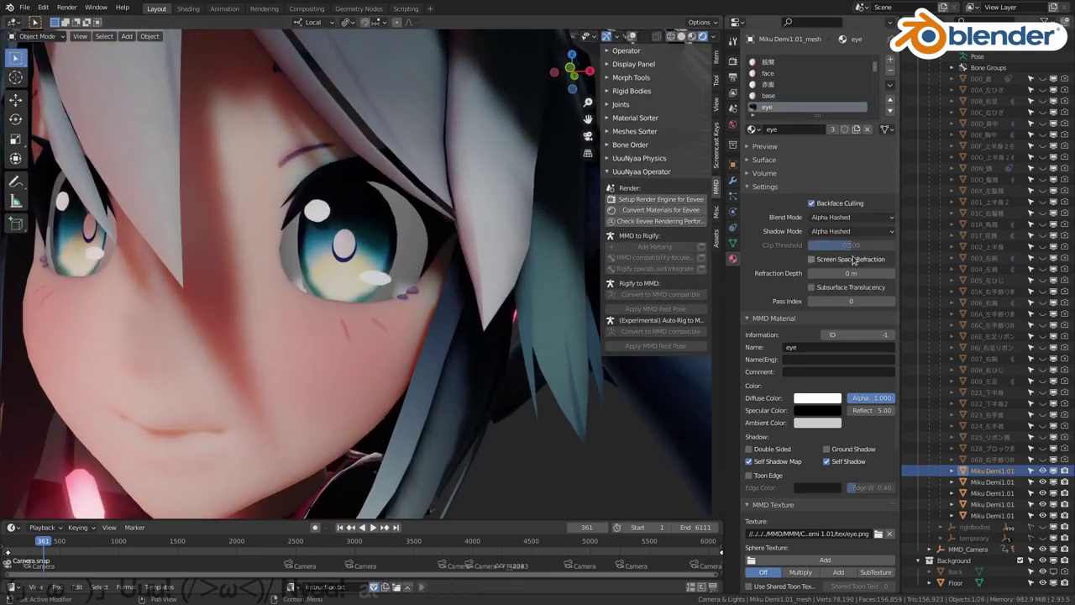
pyautogui.hotkey('ctrl', 'space')
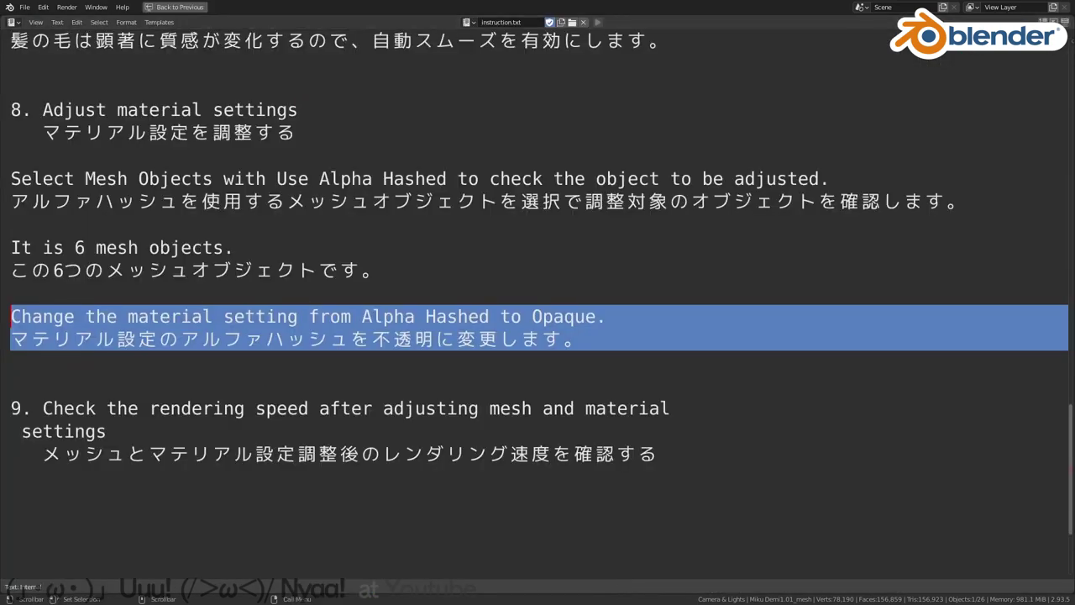
pyautogui.click(573, 364)
pyautogui.hotkey('ctrl', 'v')
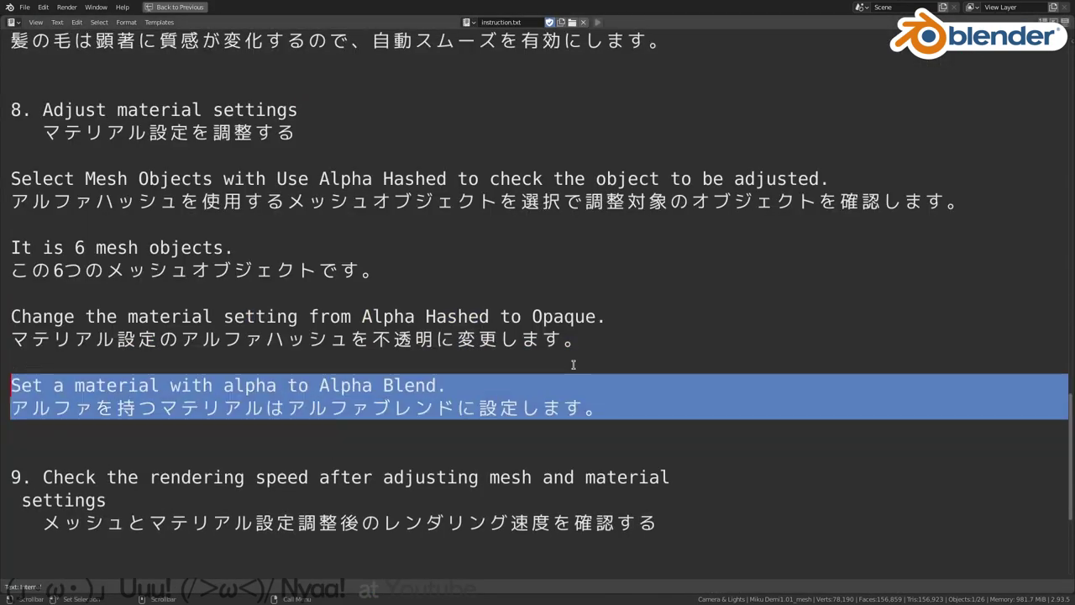
pyautogui.hotkey('ctrl', 'space')
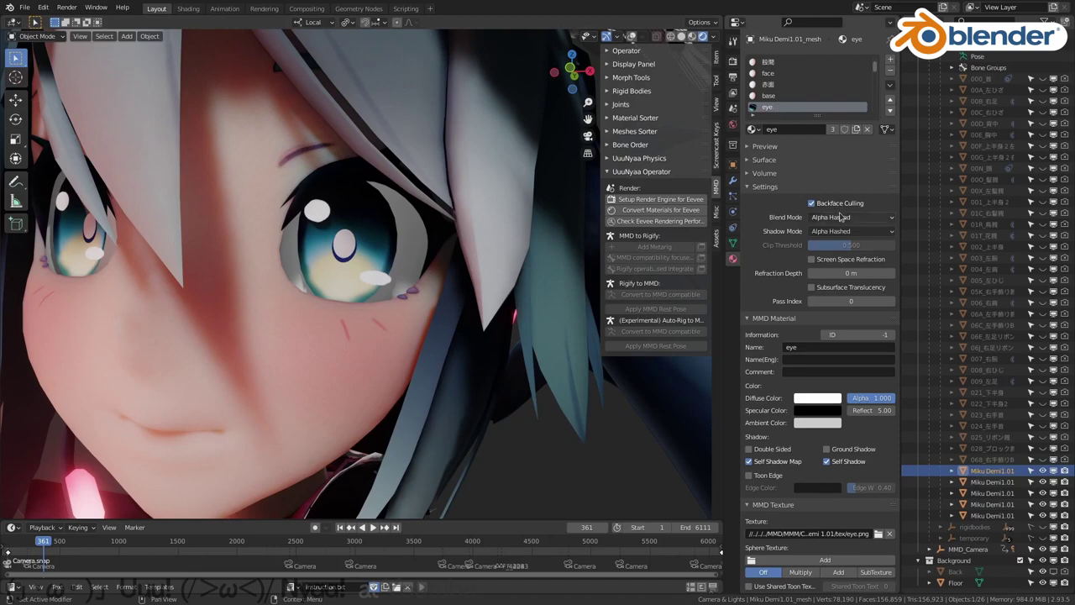
# Set the eye material to Alpha Blend with Opaque shadows
pyautogui.click(840, 216)
pyautogui.click(852, 268)
pyautogui.click(855, 231)
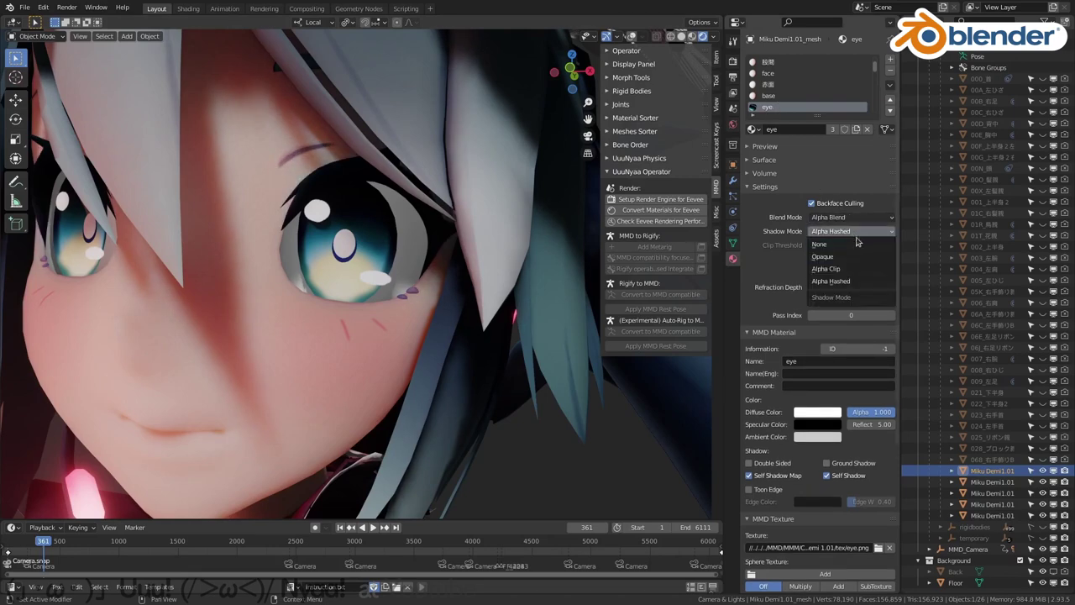
pyautogui.click(855, 257)
pyautogui.scroll(-6, 341, 202)
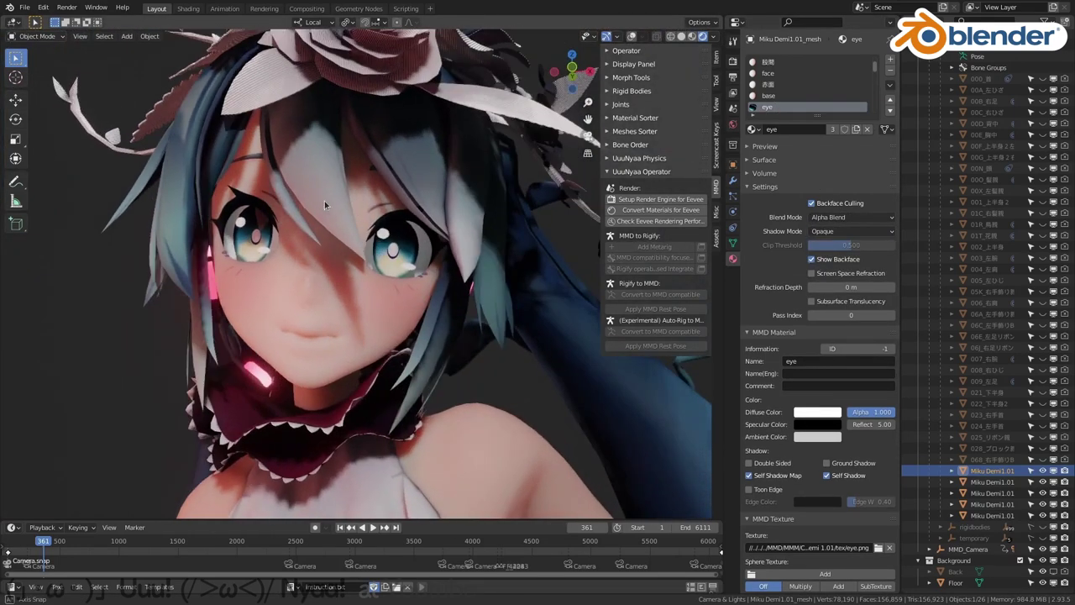
pyautogui.moveTo(324, 201); pyautogui.dragTo(392, 267, button='middle')
pyautogui.scroll(-2, 807, 93)
# Set the 白目 material's blend and shadow modes to Opaque
pyautogui.click(782, 96)
pyautogui.click(840, 217)
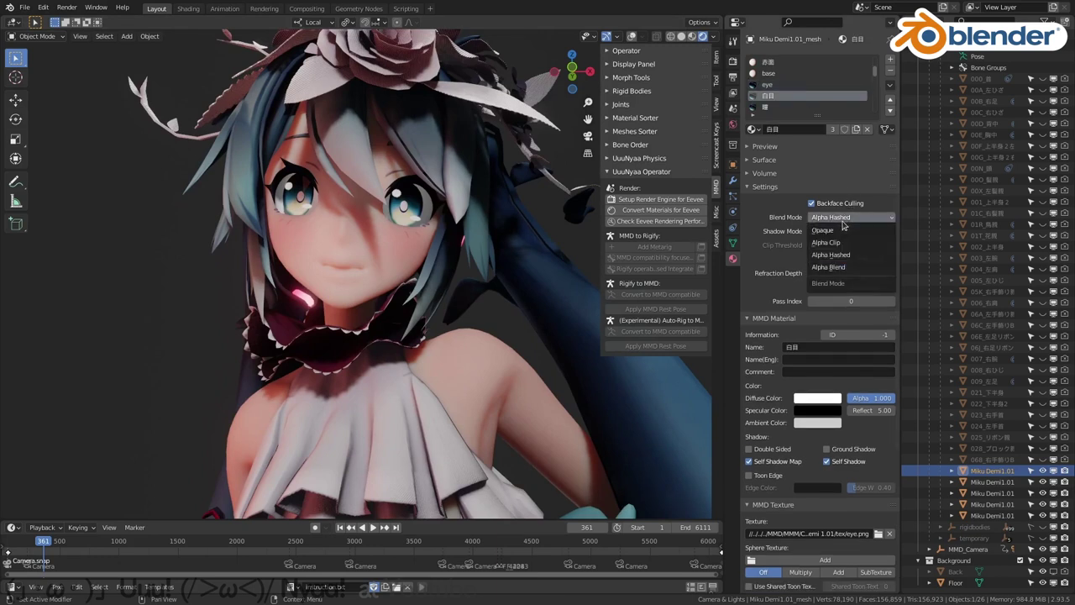
pyautogui.click(837, 230)
pyautogui.click(837, 231)
pyautogui.click(840, 257)
pyautogui.moveTo(504, 252); pyautogui.dragTo(538, 252, button='middle')
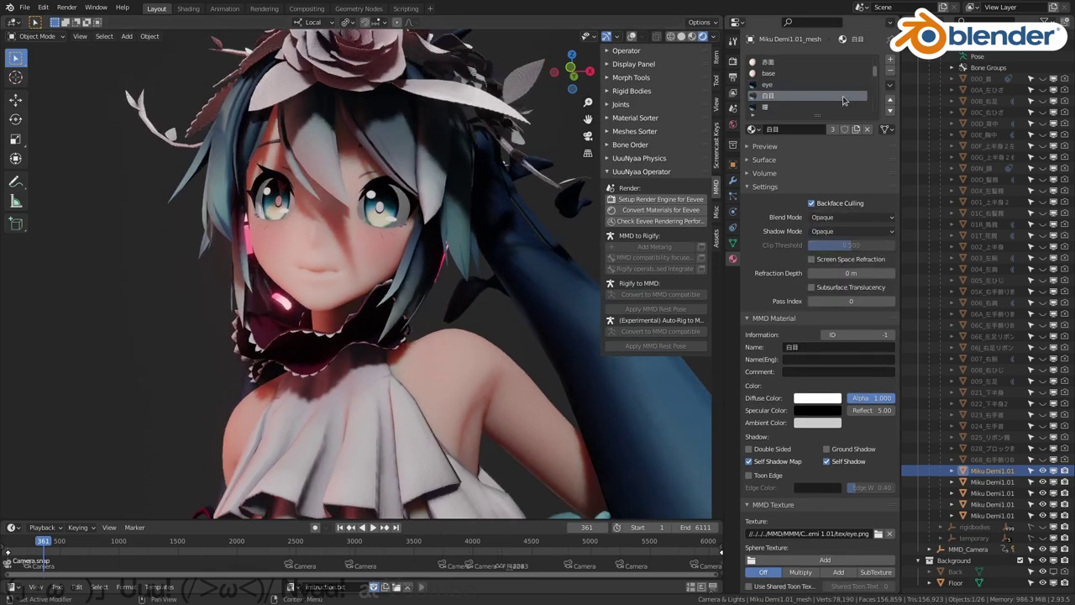
# Make the material below 白目 Opaque in both blending and shadows
pyautogui.click(853, 217)
pyautogui.click(837, 229)
pyautogui.click(836, 231)
pyautogui.click(840, 255)
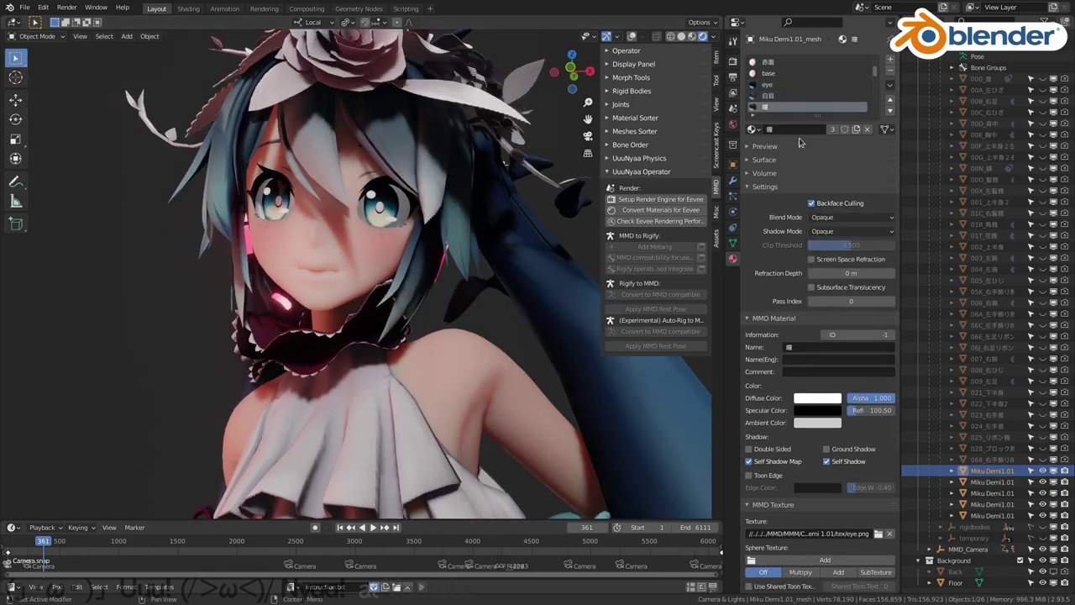
# Give HL Alpha Blend with Opaque shadows, and make ロ's shadows Opaque
pyautogui.click(839, 218)
pyautogui.click(839, 229)
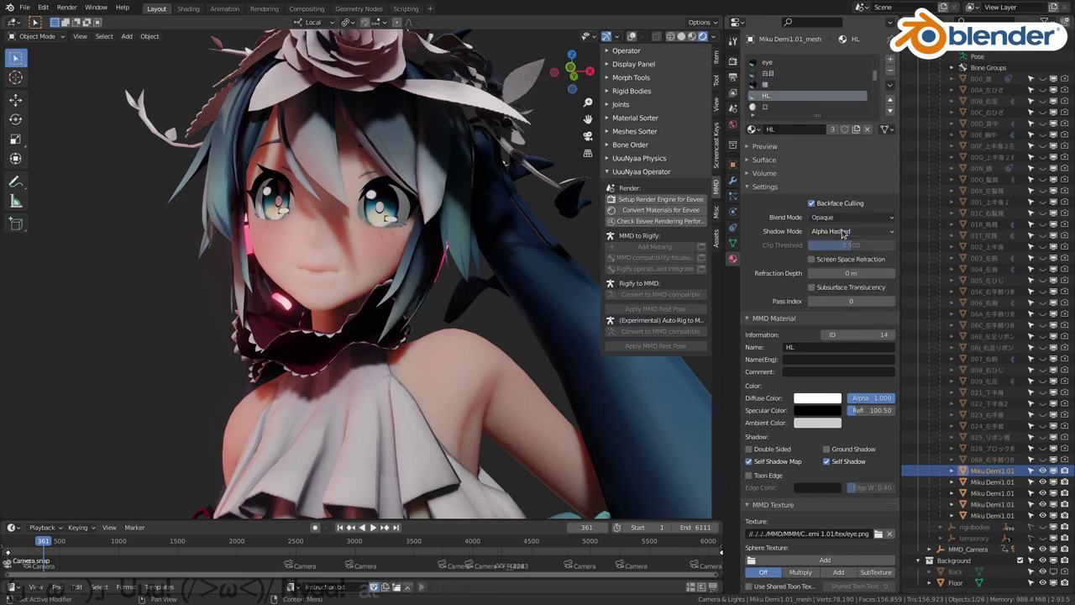
pyautogui.click(838, 231)
pyautogui.click(842, 256)
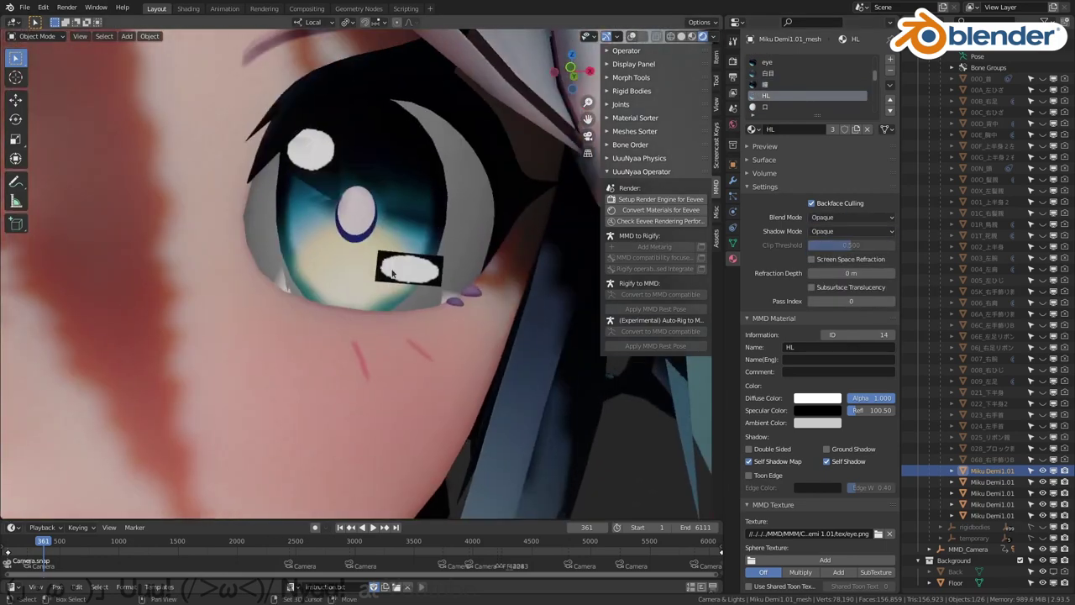
pyautogui.click(849, 266)
pyautogui.scroll(-5, 423, 273)
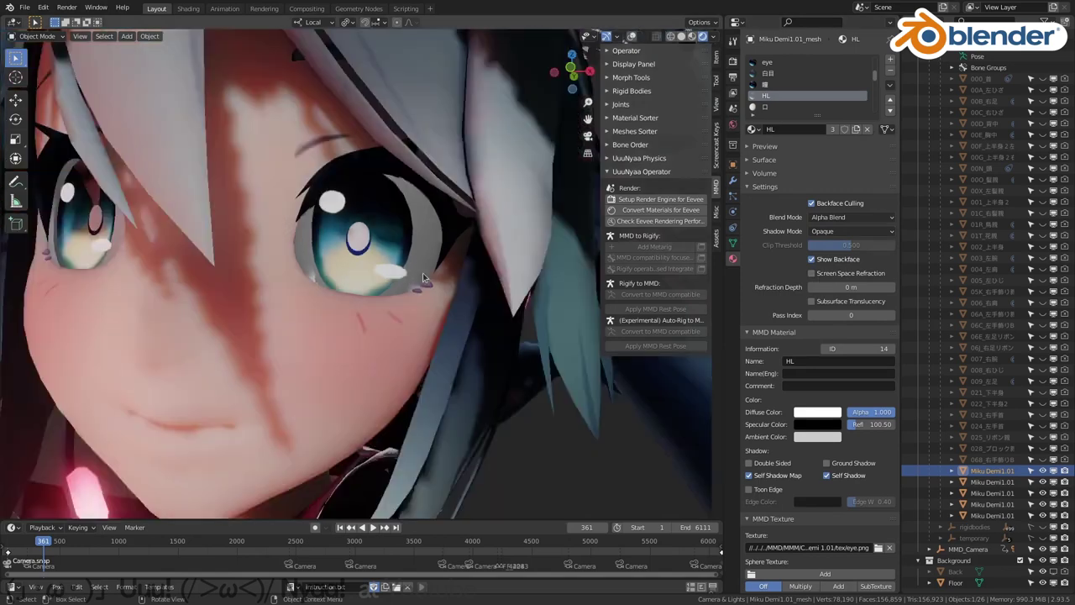
pyautogui.scroll(-3, 423, 274)
pyautogui.click(788, 84)
pyautogui.click(841, 217)
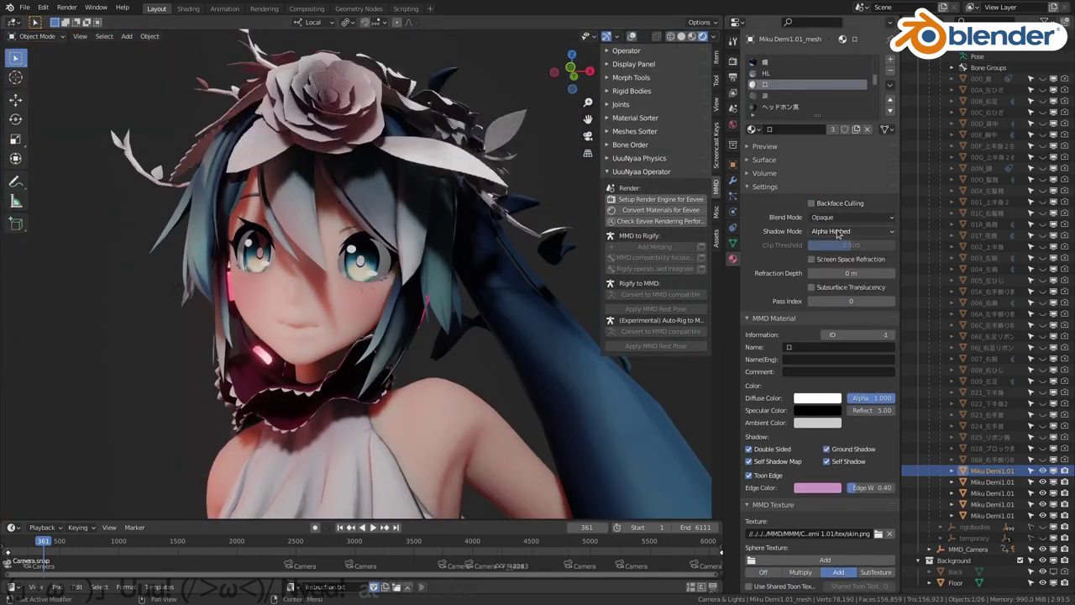
# Keep 波 on Alpha Blend, make ヘッドホン黒 Opaque and ヘッドホン赤's shadows Opaque
pyautogui.click(838, 235)
pyautogui.click(806, 95)
pyautogui.click(839, 218)
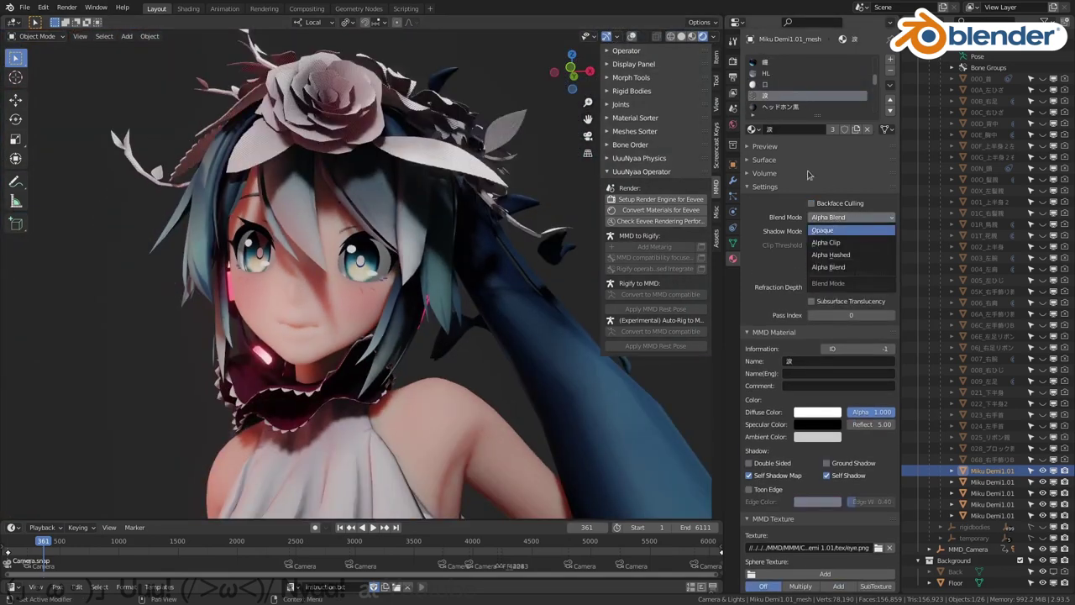
pyautogui.click(798, 106)
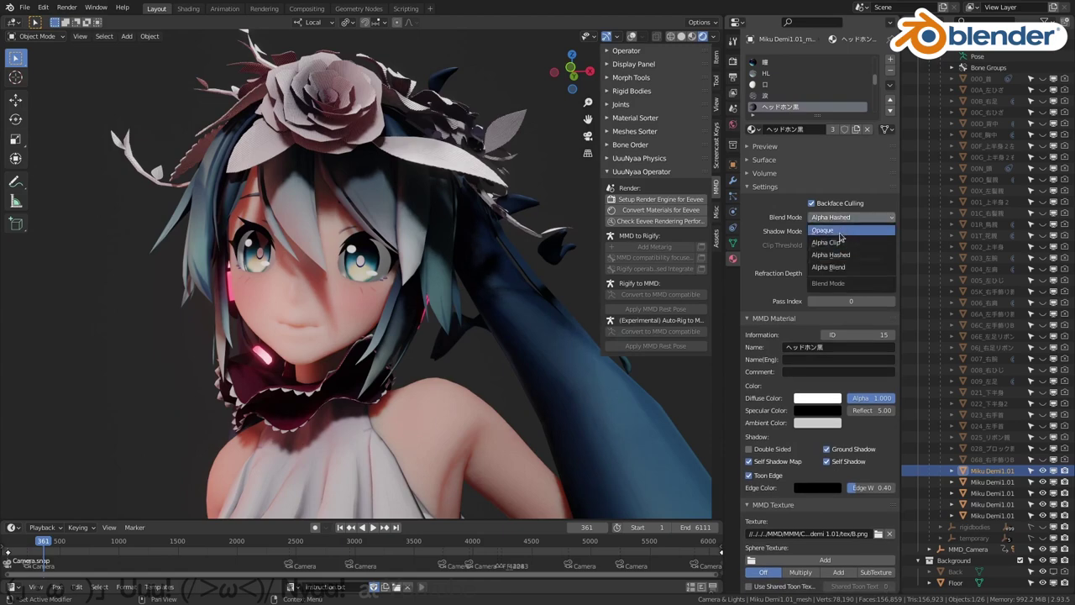
pyautogui.click(828, 230)
pyautogui.moveTo(504, 252); pyautogui.dragTo(704, 130, button='middle')
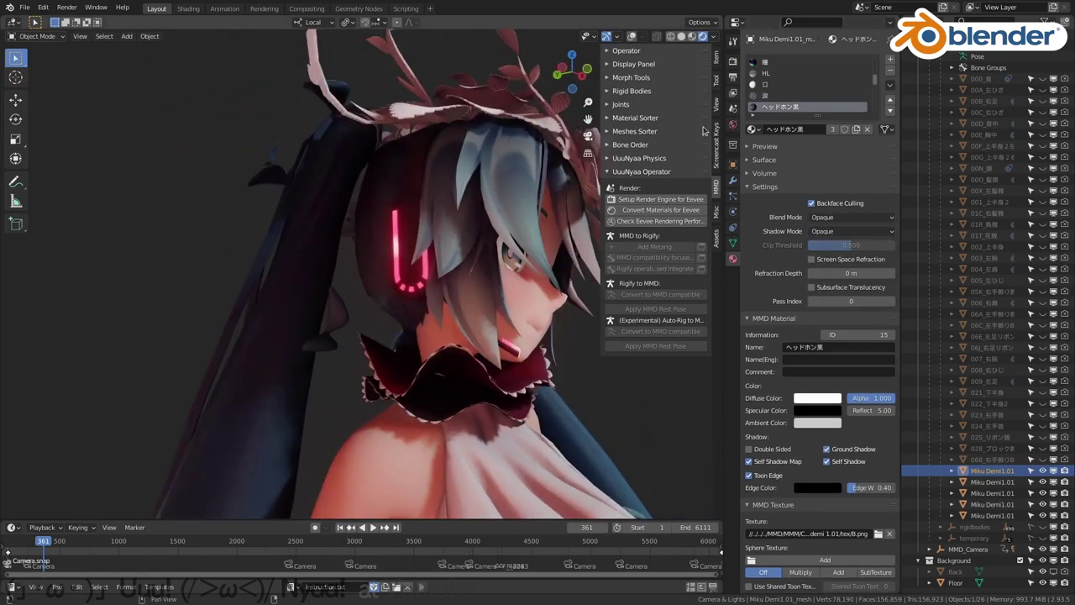
pyautogui.scroll(-2, 809, 102)
pyautogui.click(828, 230)
pyautogui.click(845, 232)
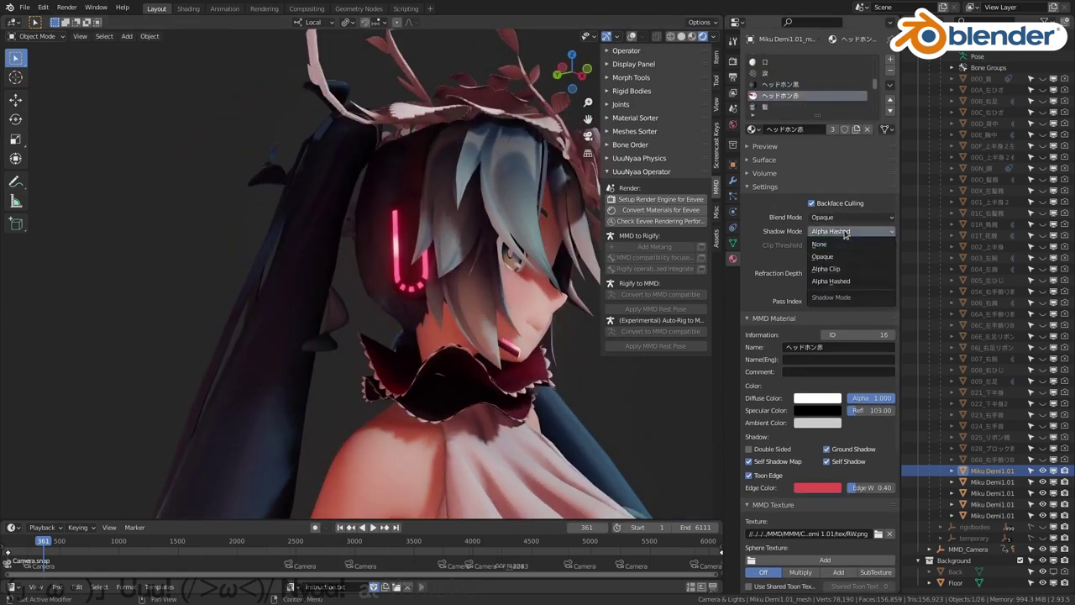
pyautogui.click(843, 239)
# Set the 髪 material's blend and shadow modes to Opaque
pyautogui.click(776, 96)
pyautogui.click(852, 231)
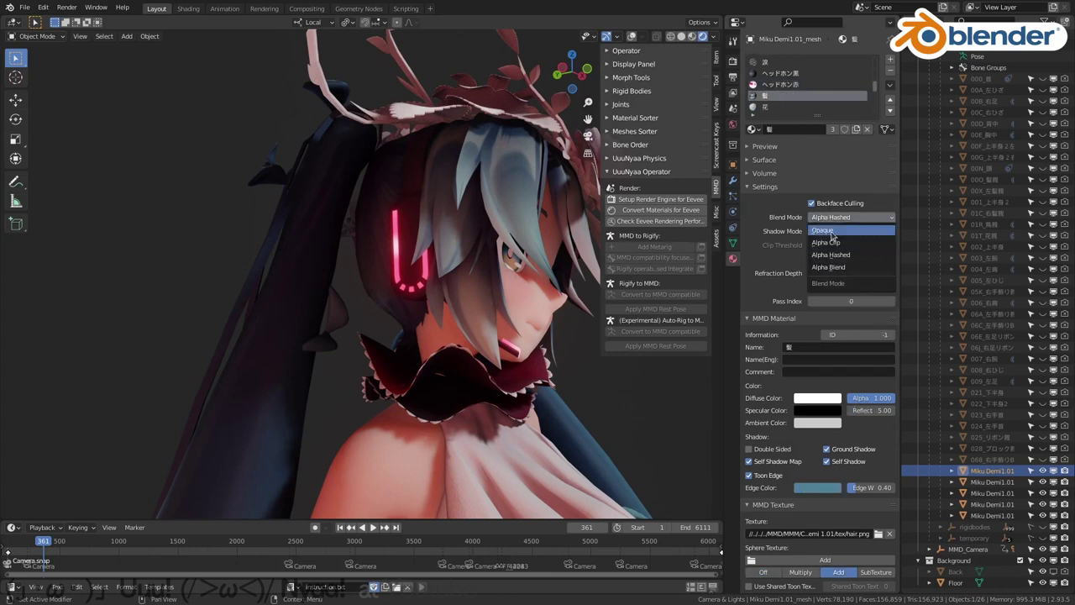
pyautogui.click(849, 256)
pyautogui.moveTo(588, 252); pyautogui.dragTo(470, 269, button='middle')
pyautogui.click(877, 231)
pyautogui.click(844, 241)
pyautogui.scroll(-5, 392, 219)
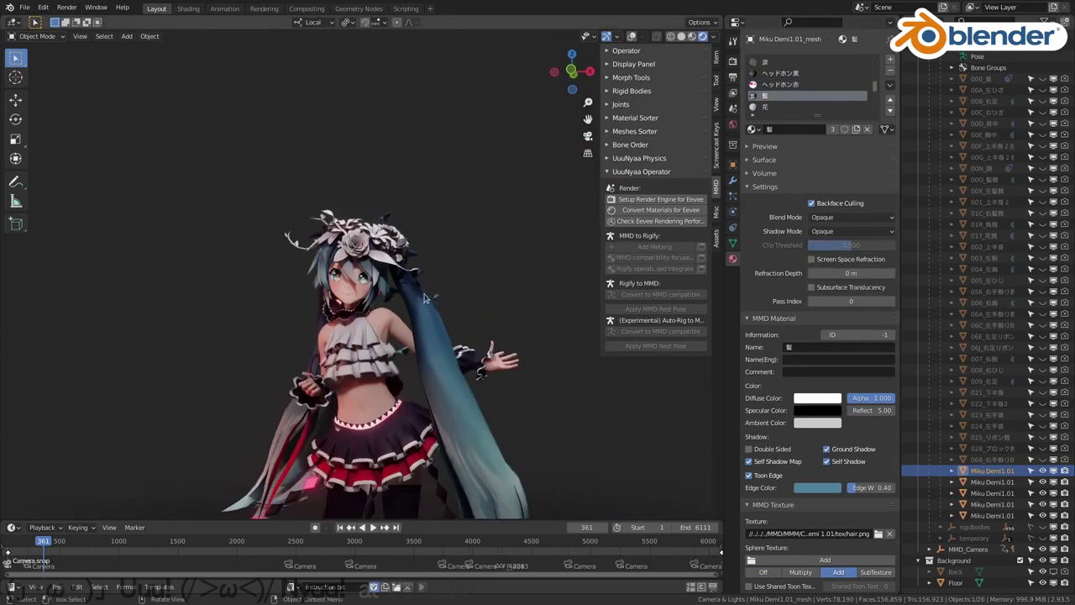
pyautogui.moveTo(369, 252); pyautogui.dragTo(420, 193, button='middle')
pyautogui.scroll(3, 391, 219)
# Set the 花 material's blend and shadow modes to Opaque
pyautogui.click(807, 107)
pyautogui.scroll(4, 378, 210)
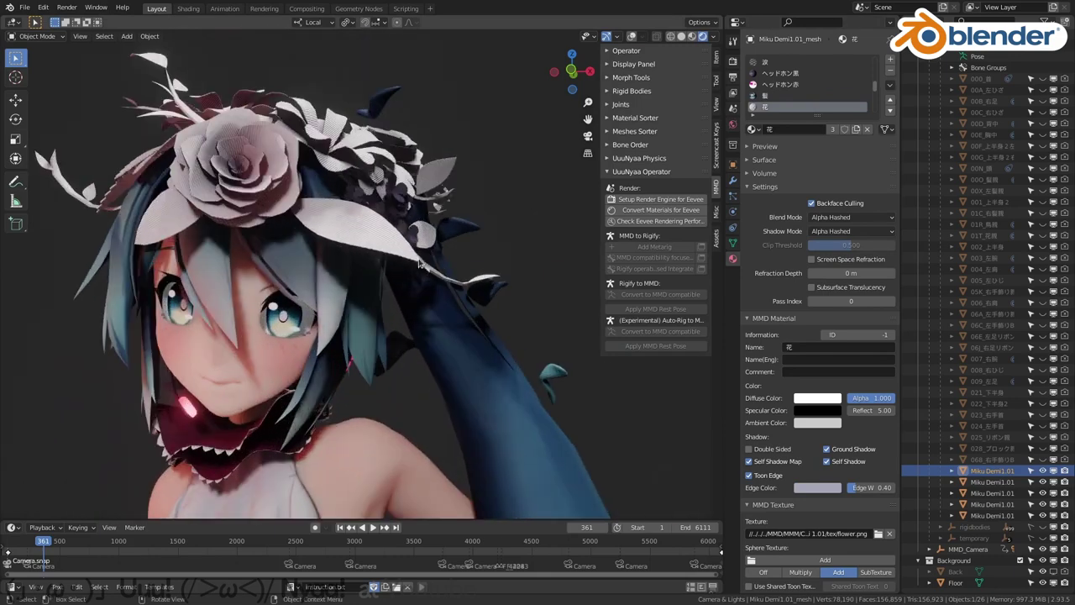
pyautogui.click(845, 218)
pyautogui.click(823, 229)
pyautogui.click(851, 231)
pyautogui.click(844, 241)
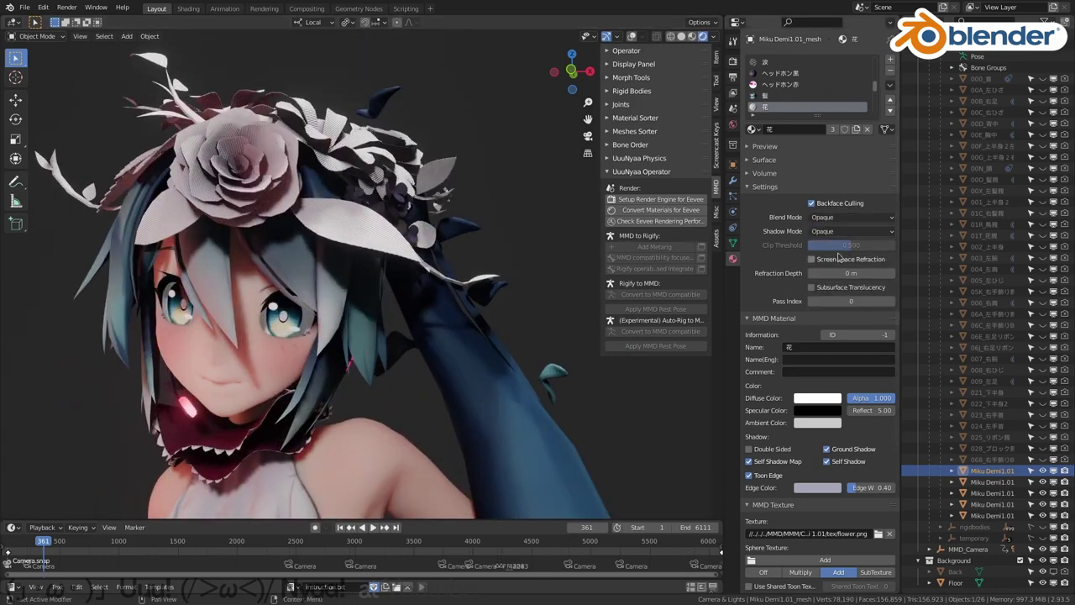
pyautogui.moveTo(588, 236); pyautogui.dragTo(783, 136, button='middle')
# Set the 黒手首 material's blend and shadow modes to Opaque
pyautogui.click(781, 95)
pyautogui.click(851, 217)
pyautogui.click(844, 230)
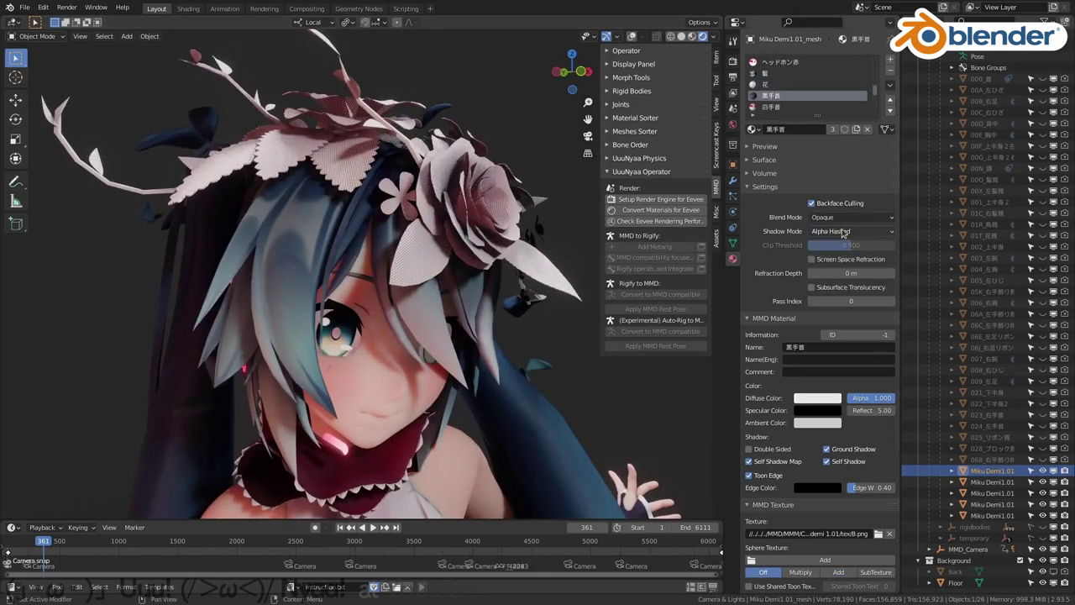
pyautogui.click(851, 231)
pyautogui.click(845, 241)
pyautogui.moveTo(404, 210)
pyautogui.mouseDown(button='middle')
pyautogui.moveTo(355, 147)
pyautogui.moveTo(409, 338)
pyautogui.mouseUp(button='middle')
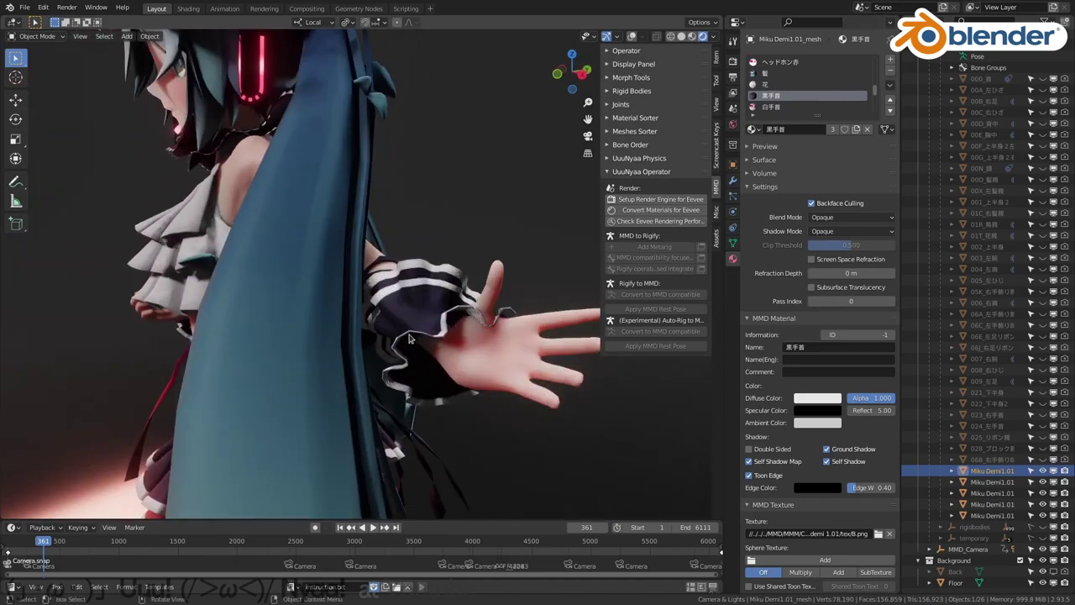
# Set the 白手首 material's blend and shadow modes to Opaque
pyautogui.click(771, 106)
pyautogui.click(851, 217)
pyautogui.click(844, 230)
pyautogui.click(851, 231)
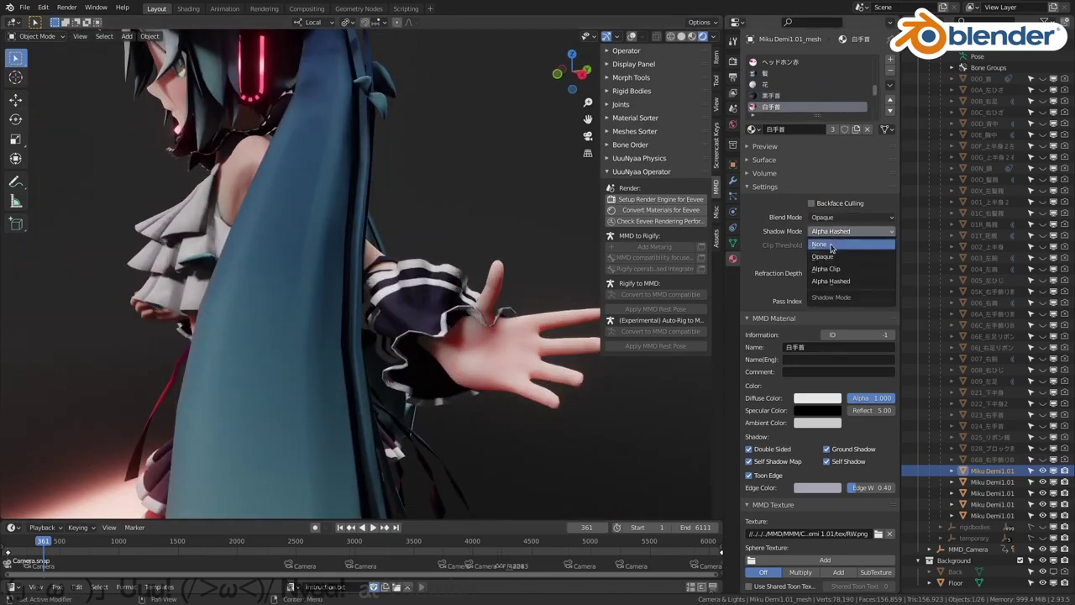
pyautogui.click(844, 241)
pyautogui.moveTo(443, 288); pyautogui.dragTo(537, 252, button='middle')
pyautogui.scroll(-3, 790, 102)
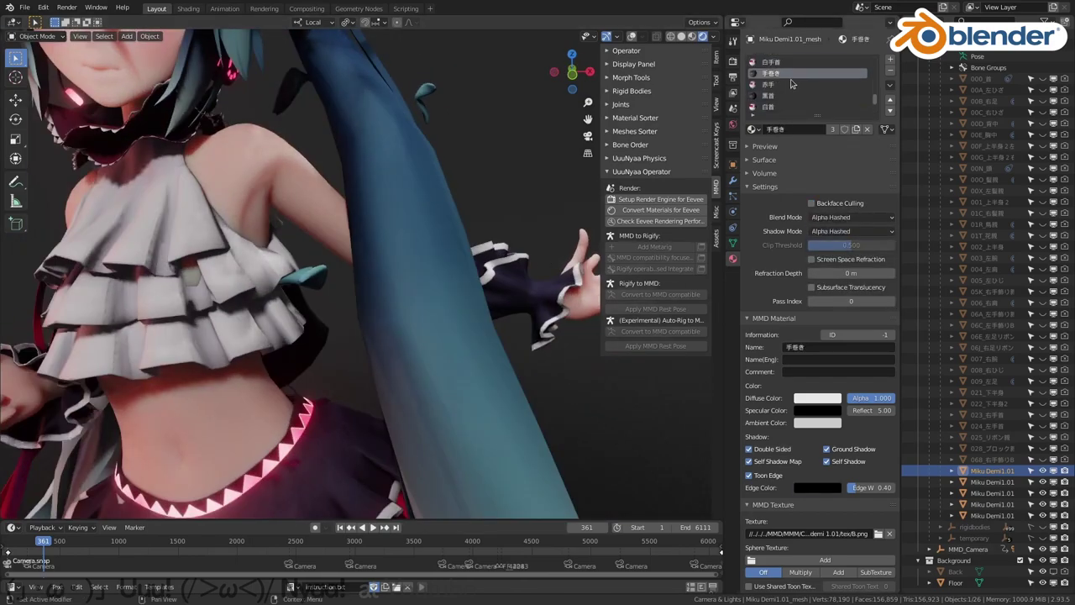
# Make the 手巻き and 赤手 materials Opaque in blending and shadows
pyautogui.click(851, 217)
pyautogui.click(845, 238)
pyautogui.moveTo(269, 253)
pyautogui.mouseDown(button='middle')
pyautogui.moveTo(387, 284)
pyautogui.moveTo(336, 284)
pyautogui.mouseUp(button='middle')
pyautogui.click(851, 231)
pyautogui.click(840, 252)
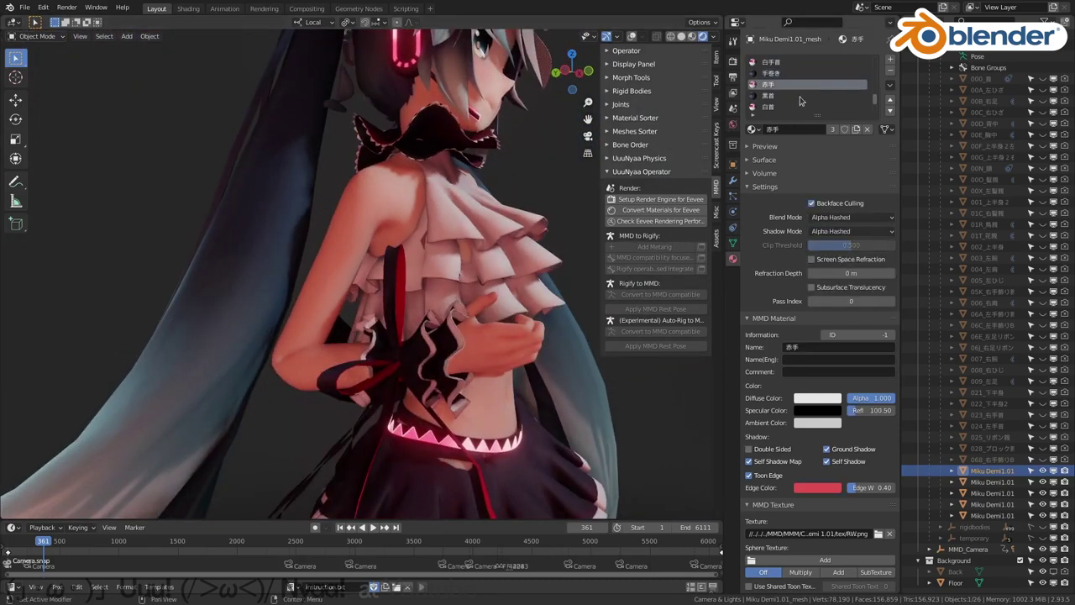
pyautogui.moveTo(504, 244)
pyautogui.mouseDown(button='middle')
pyautogui.moveTo(452, 240)
pyautogui.moveTo(529, 212)
pyautogui.mouseUp(button='middle')
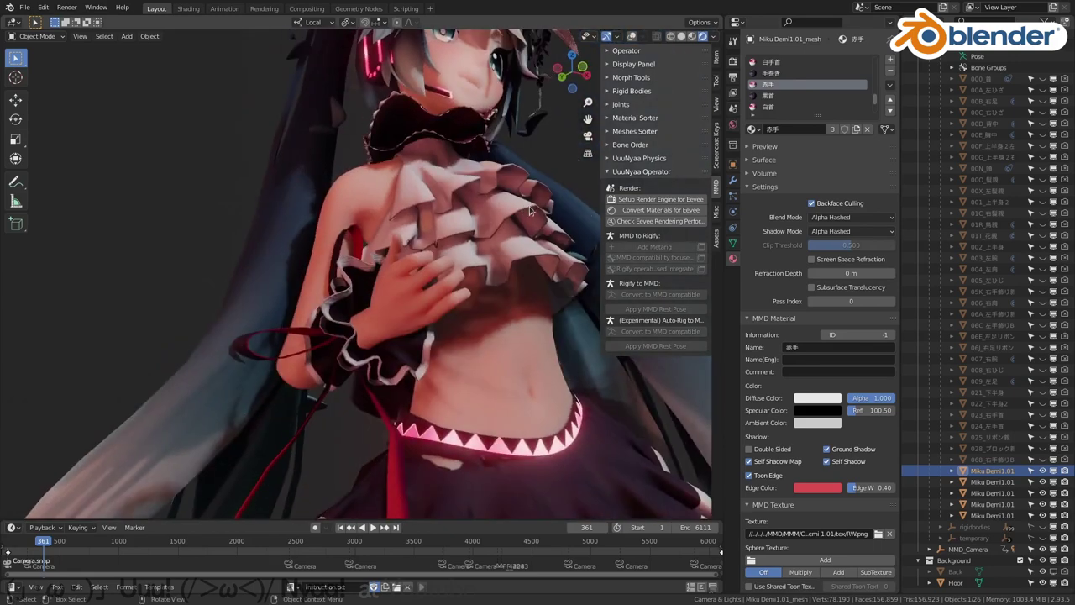
pyautogui.click(835, 217)
pyautogui.click(834, 267)
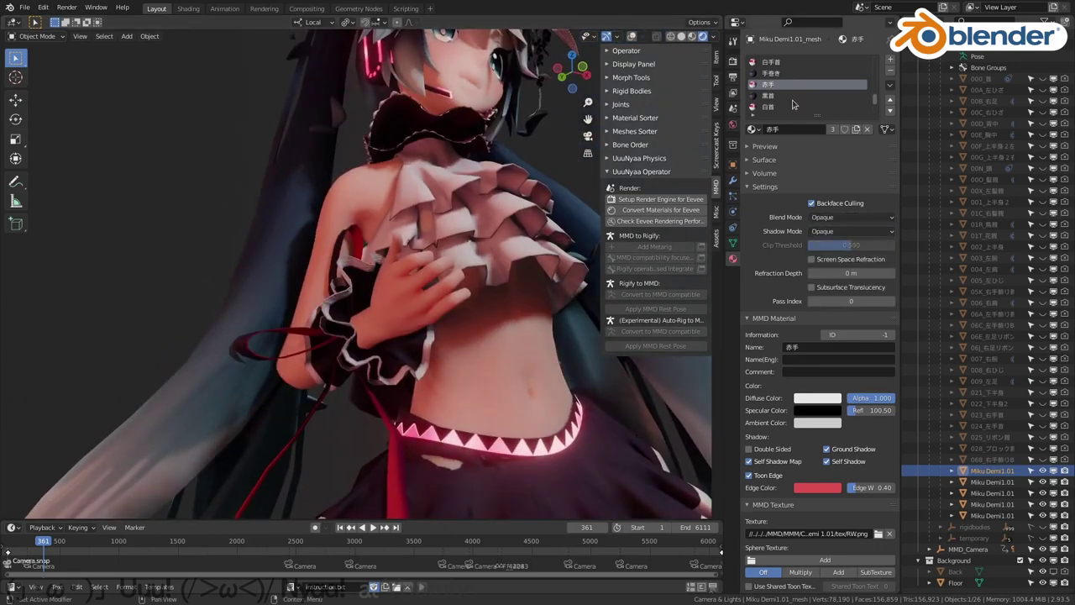
# Make 黒首's shadows Opaque and set 白首's blend and shadow modes to Opaque
pyautogui.click(769, 96)
pyautogui.moveTo(517, 190); pyautogui.dragTo(454, 188, button='middle')
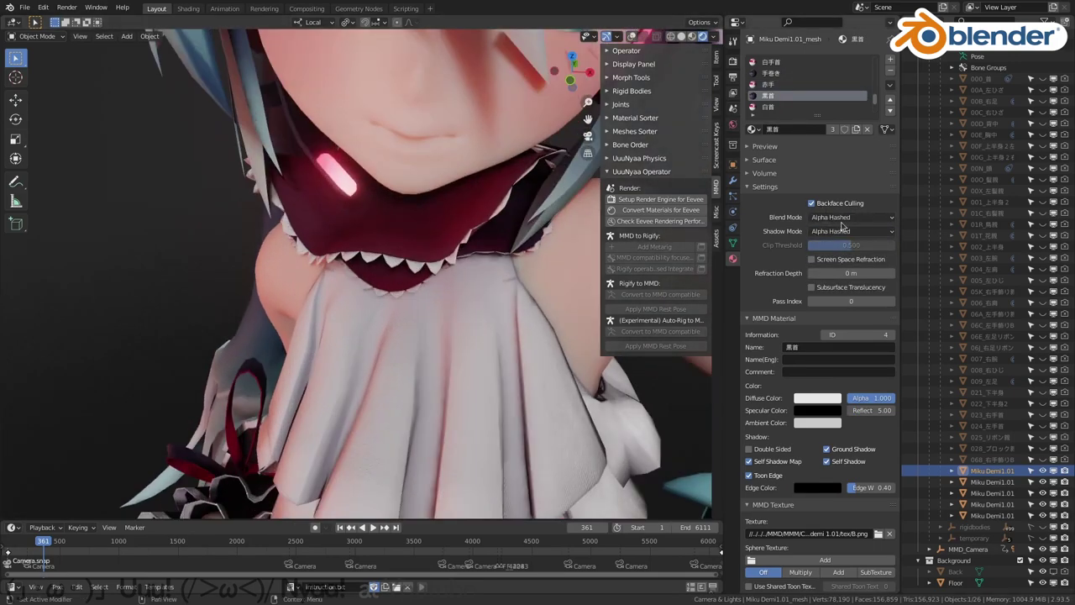
pyautogui.click(843, 227)
pyautogui.click(769, 107)
pyautogui.click(843, 217)
pyautogui.click(836, 239)
pyautogui.click(843, 231)
pyautogui.click(836, 255)
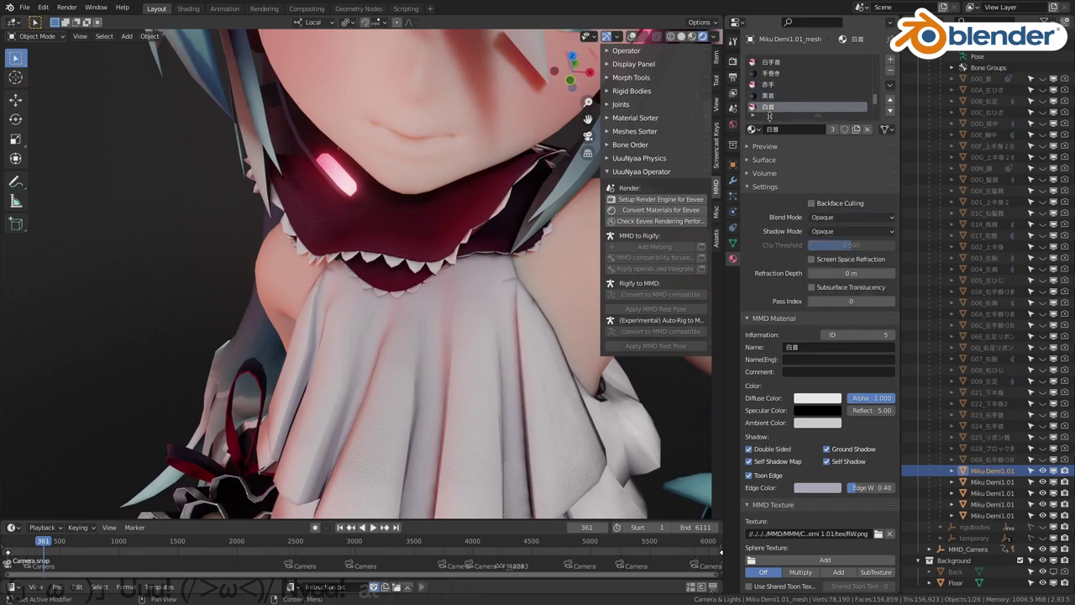
pyautogui.click(787, 96)
pyautogui.moveTo(521, 102)
pyautogui.mouseDown(button='middle')
pyautogui.moveTo(422, 336)
pyautogui.moveTo(487, 377)
pyautogui.mouseUp(button='middle')
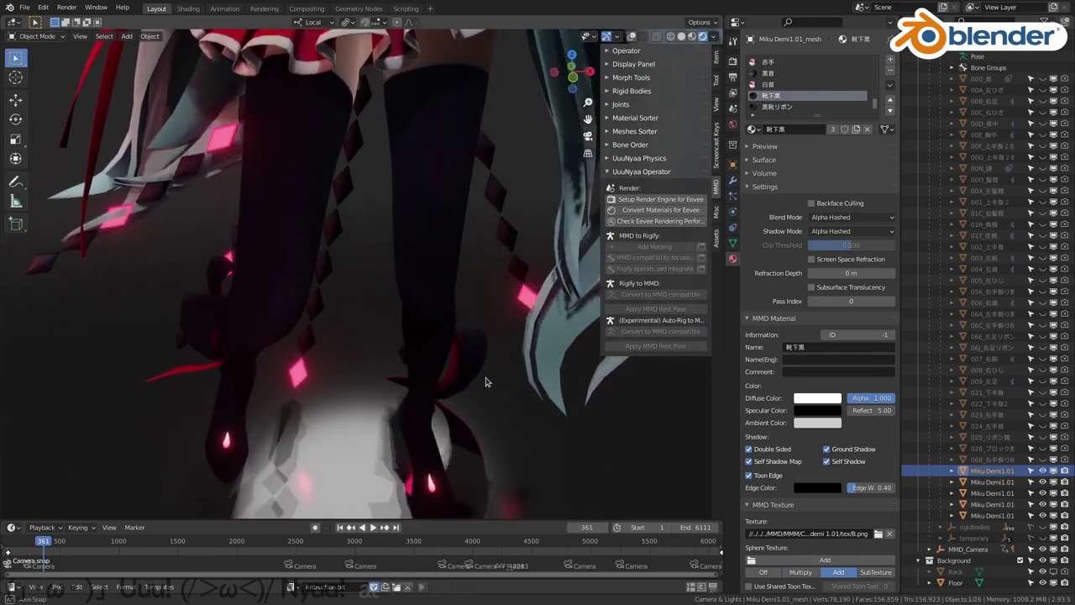
# Set the stockings material's Blend Mode and Shadow Mode to Opaque
pyautogui.click(847, 217)
pyautogui.click(836, 230)
pyautogui.click(843, 231)
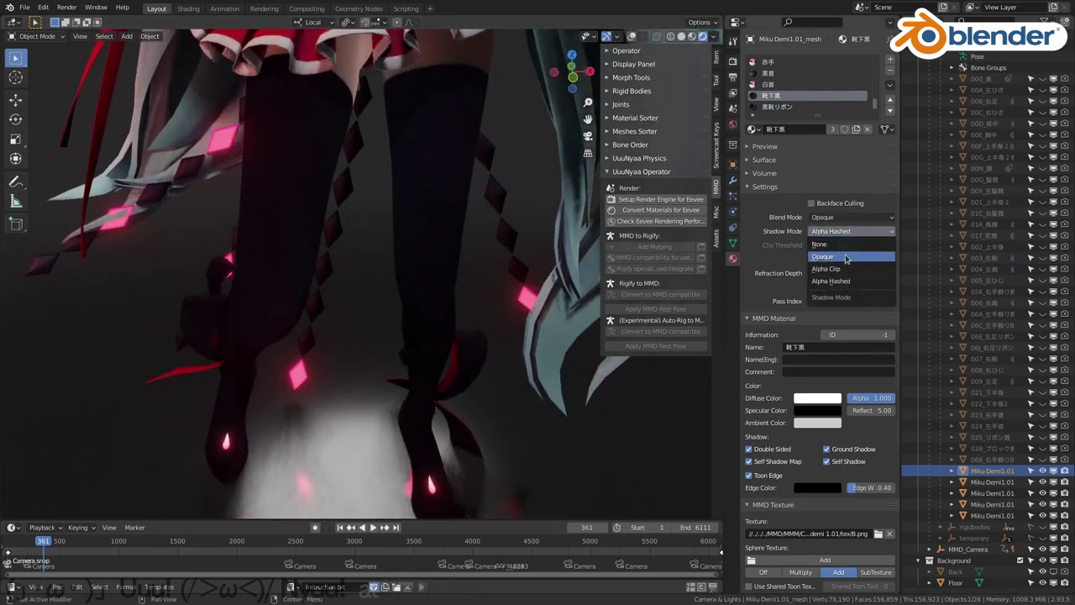
pyautogui.click(836, 257)
# Switch the 黒靴リボン, 朱靴リボン and 赤光り靴 shoe materials to Opaque blend and shadows
pyautogui.click(777, 107)
pyautogui.click(840, 218)
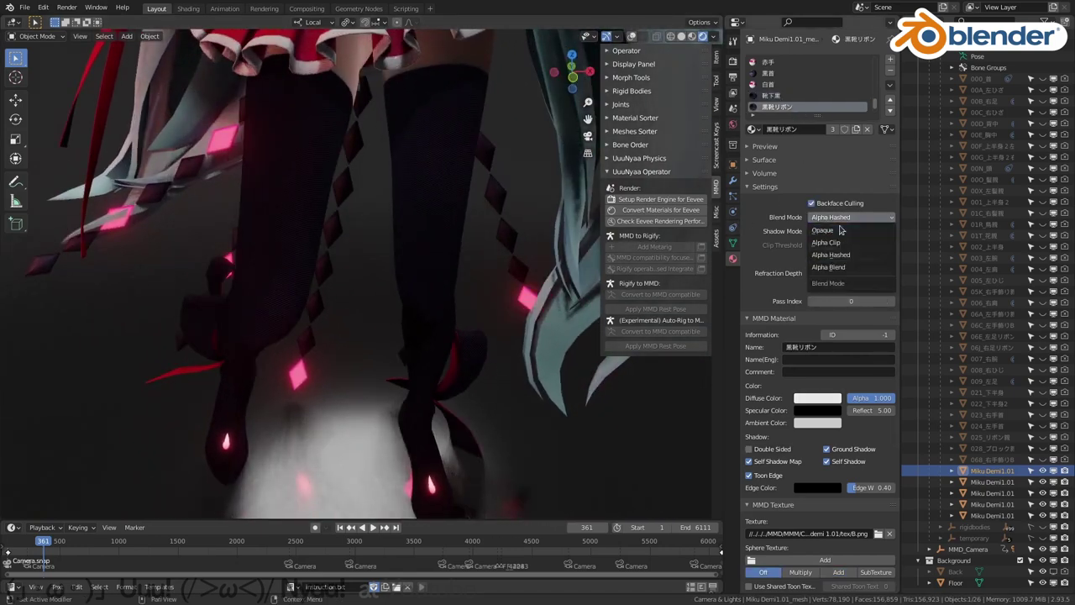
pyautogui.scroll(-2, 806, 92)
pyautogui.click(777, 96)
pyautogui.click(840, 216)
pyautogui.click(831, 256)
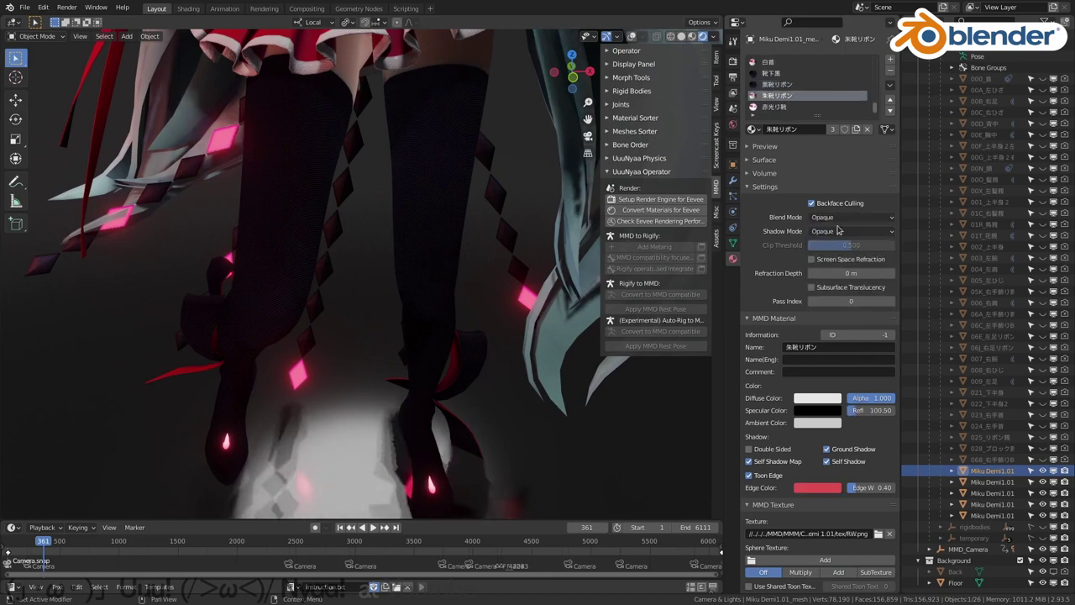
pyautogui.click(777, 106)
pyautogui.click(836, 218)
pyautogui.click(823, 231)
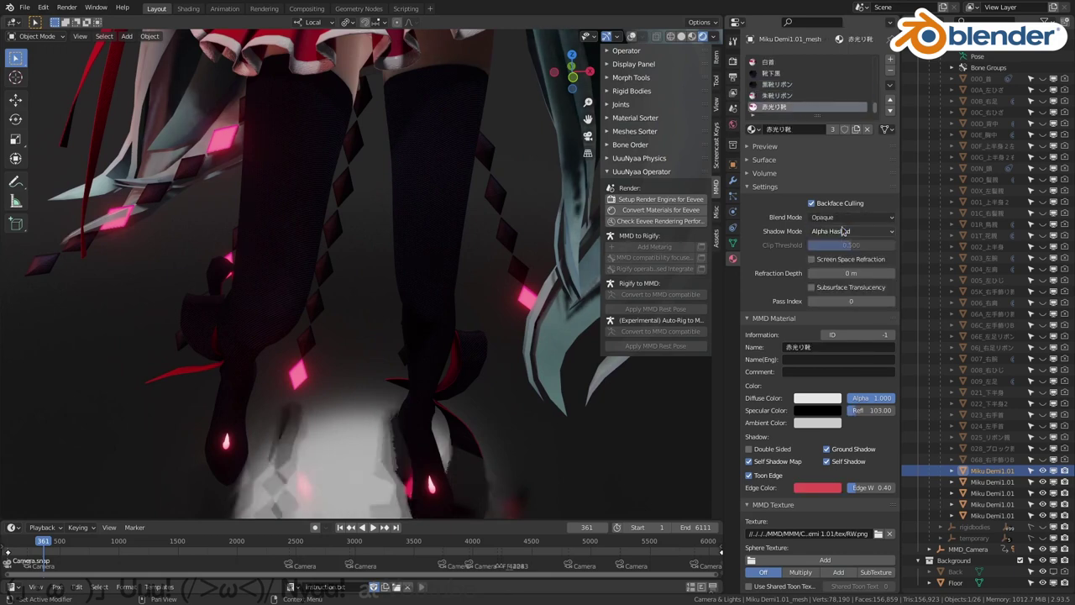
pyautogui.click(851, 231)
pyautogui.click(828, 243)
# On the skirt mesh, set 黒スカート and 朱スカート blend and shadow modes to Opaque
pyautogui.moveTo(514, 281)
pyautogui.mouseDown(button='middle')
pyautogui.moveTo(477, 284)
pyautogui.moveTo(514, 367)
pyautogui.mouseUp(button='middle')
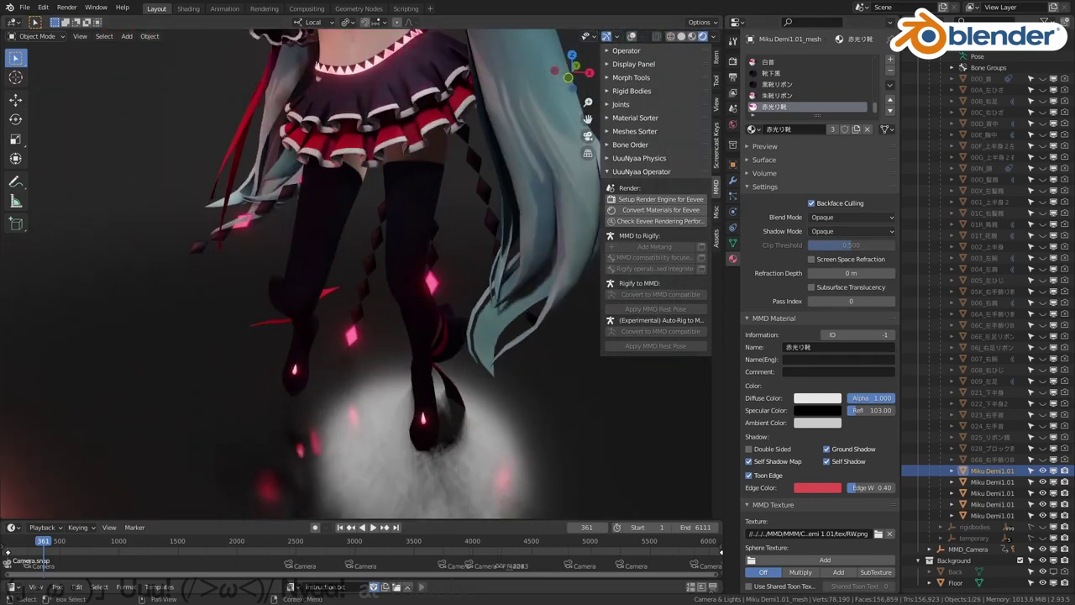
pyautogui.click(991, 481)
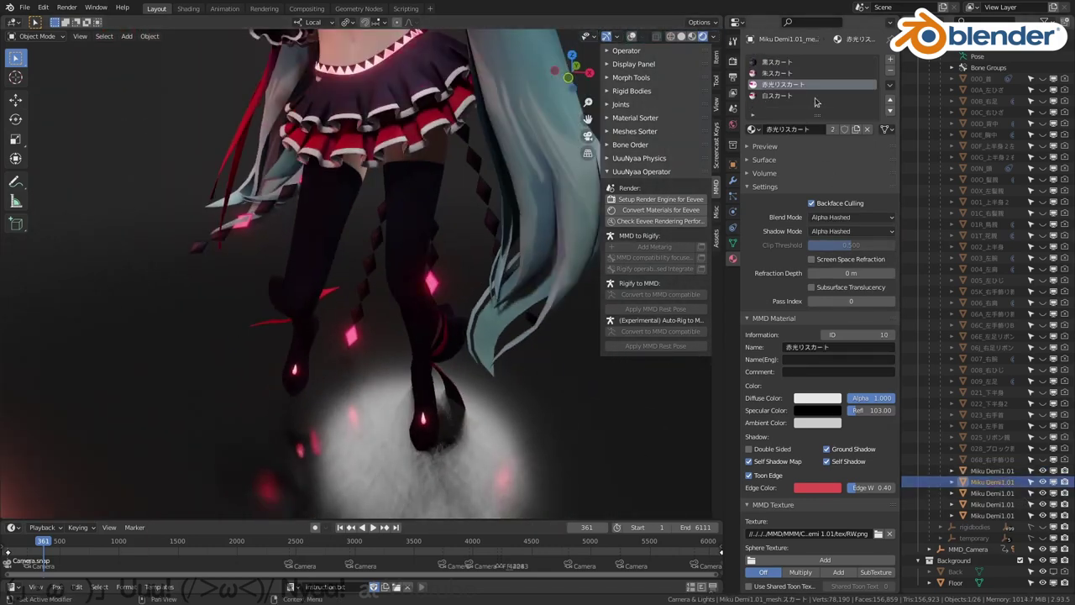
pyautogui.click(853, 217)
pyautogui.click(853, 243)
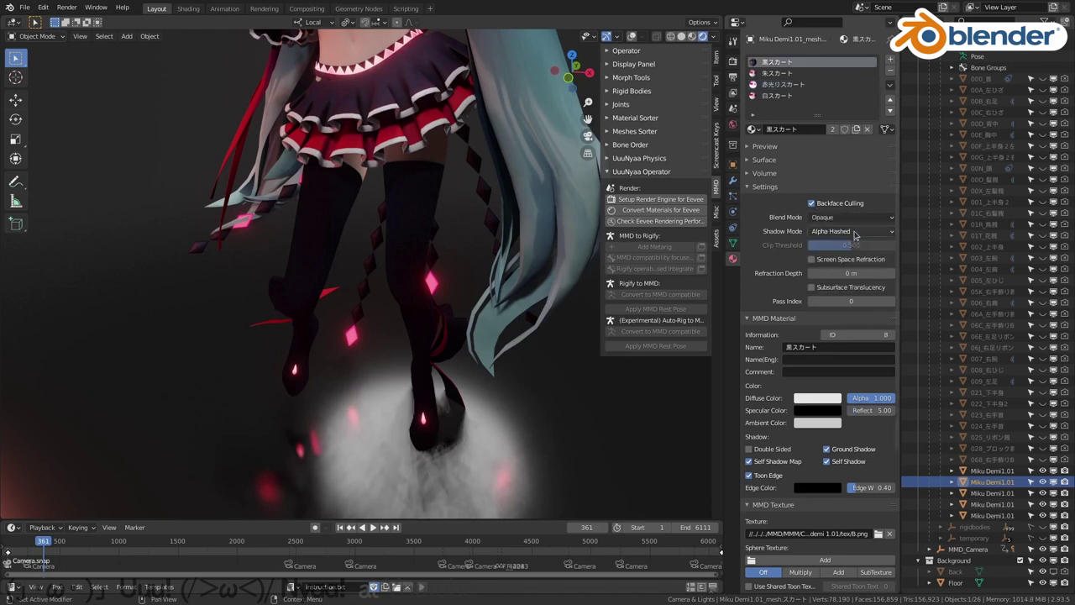
pyautogui.click(854, 231)
pyautogui.click(853, 256)
pyautogui.click(777, 73)
pyautogui.click(853, 217)
pyautogui.click(854, 244)
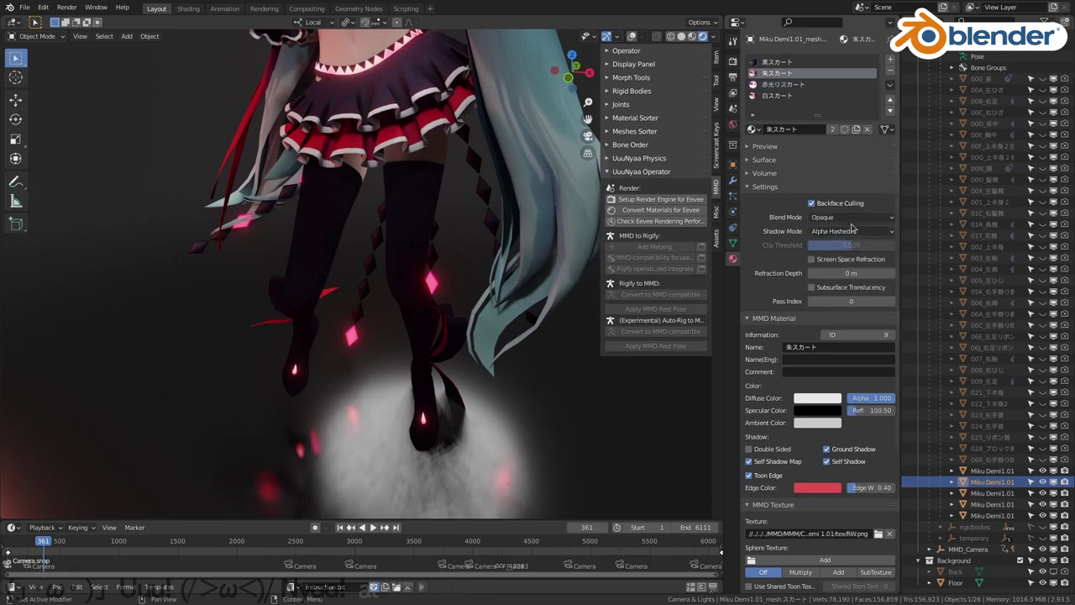
pyautogui.click(853, 231)
pyautogui.click(852, 256)
# Set the 赤光リスカート and 白スカート materials to Opaque blend and shadow modes
pyautogui.click(815, 84)
pyautogui.click(853, 216)
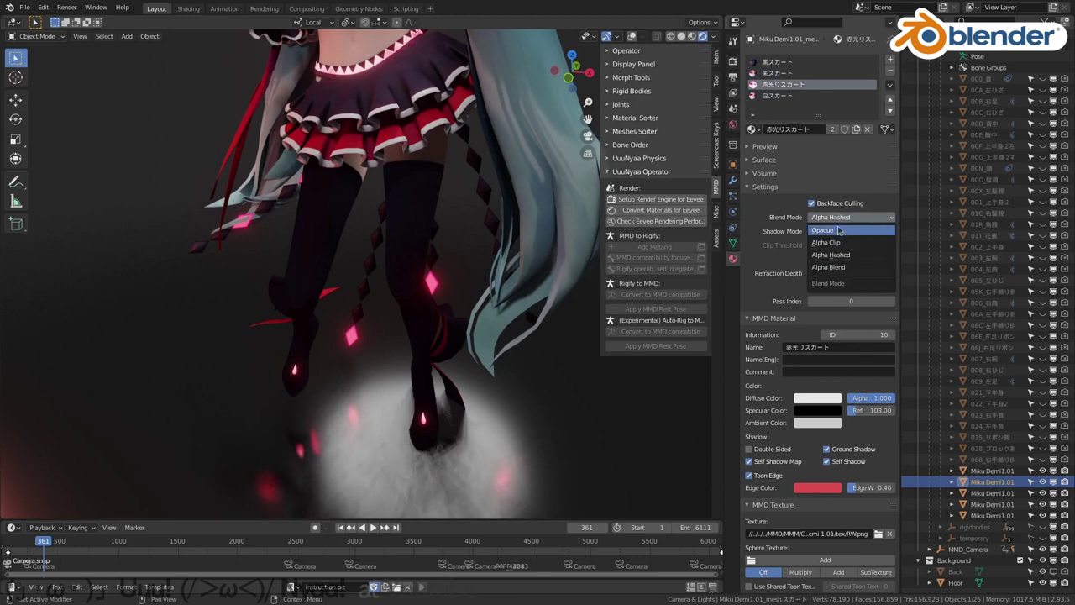
pyautogui.click(853, 229)
pyautogui.click(853, 231)
pyautogui.click(852, 256)
pyautogui.click(815, 95)
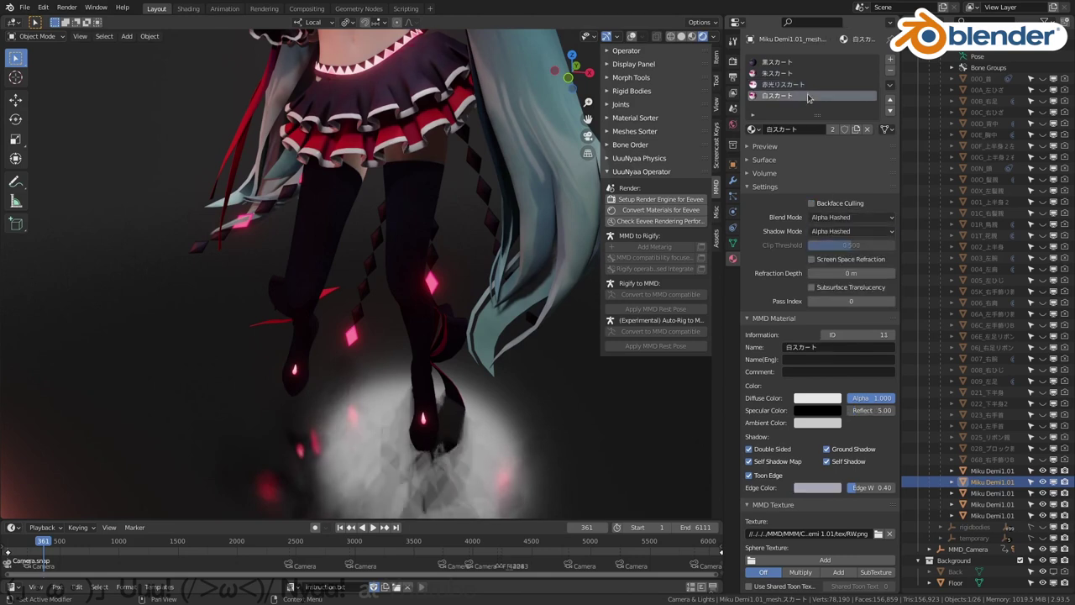
pyautogui.click(852, 216)
pyautogui.click(841, 257)
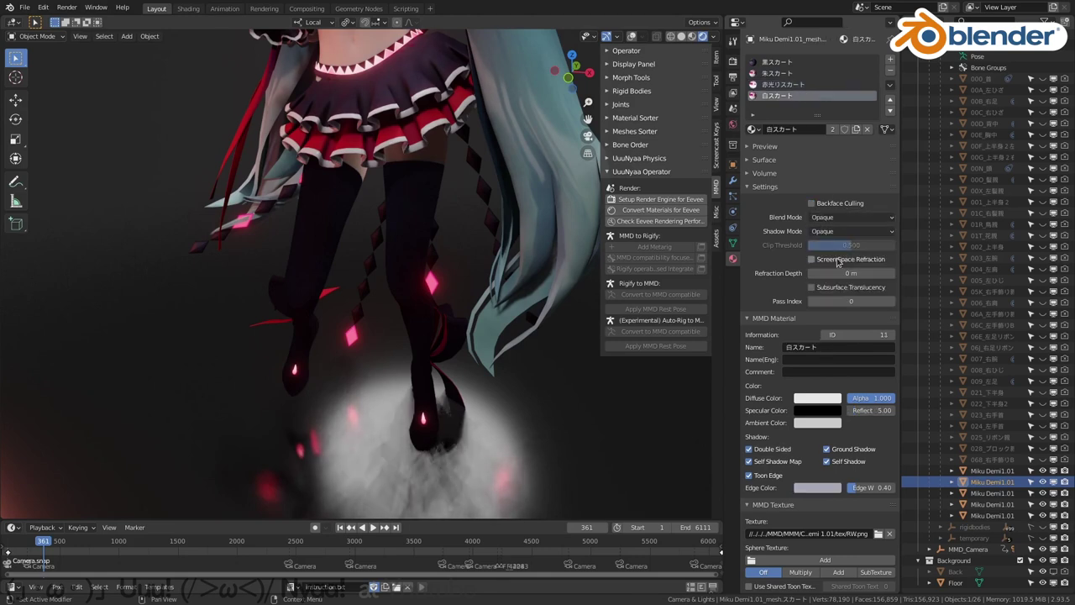
# Select the next character mesh and bring the instruction notes up full screen
pyautogui.click(991, 493)
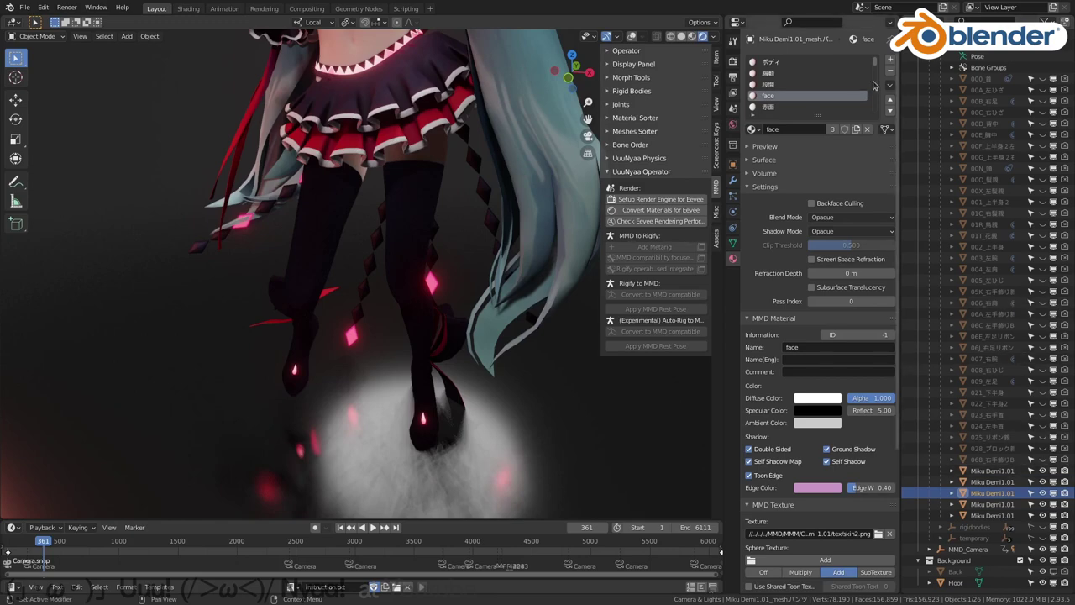
pyautogui.hotkey('ctrl', 'space')
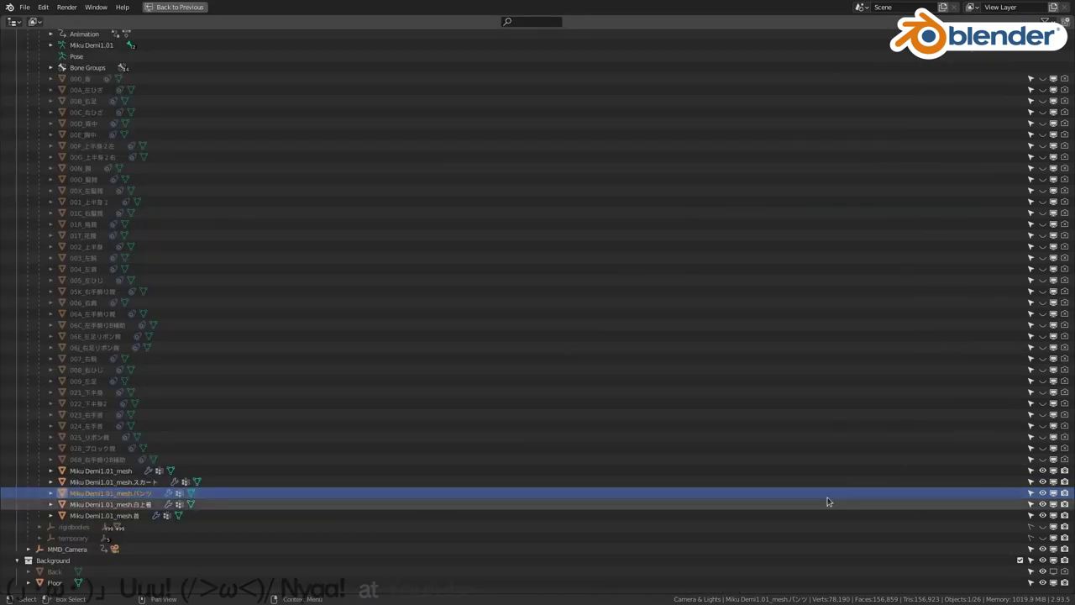
pyautogui.hotkey('ctrl', 'space')
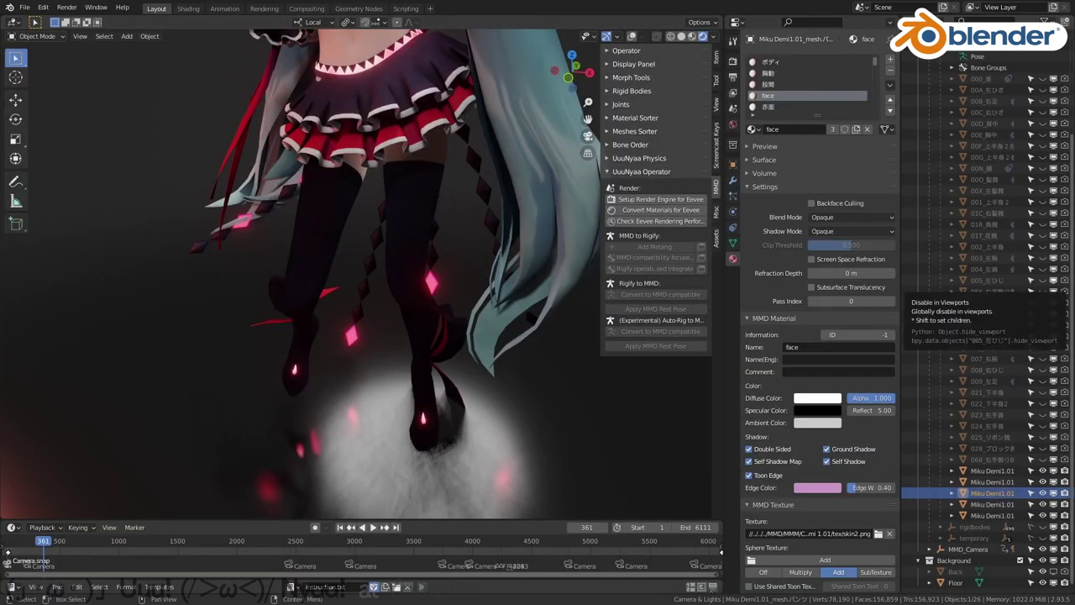
pyautogui.hotkey('ctrl', 'space')
# Paste a note about using Remove Unused Slot to delete unused materials
pyautogui.click(461, 447)
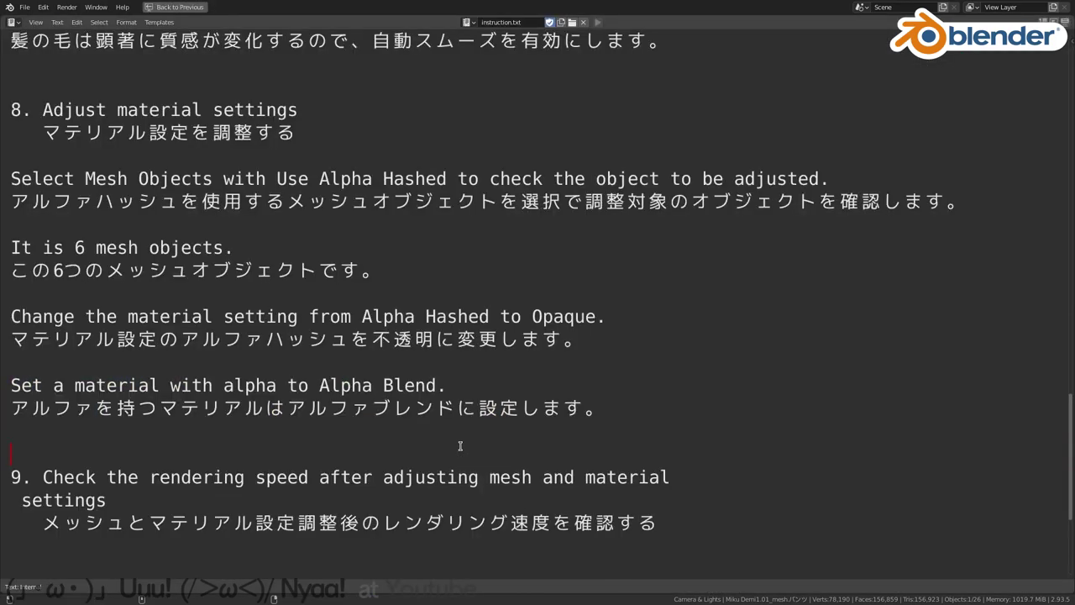
pyautogui.hotkey('ctrl', 'v')
pyautogui.press('Return')
pyautogui.hotkey('shift', 'Up')
pyautogui.hotkey('shift', 'Up')
pyautogui.hotkey('shift', 'Up')
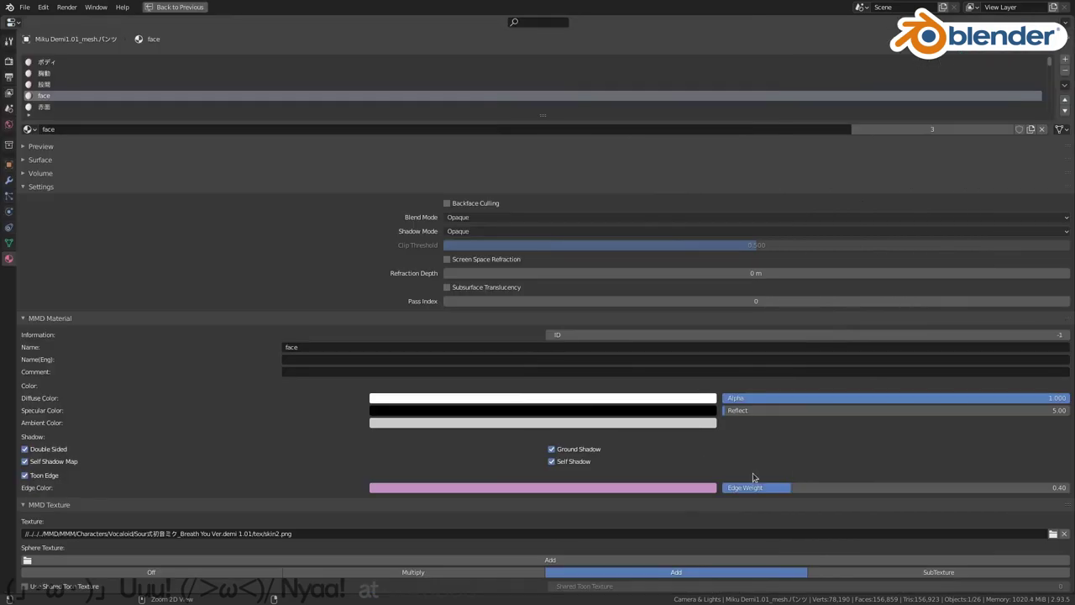
pyautogui.hotkey('ctrl', 'space')
pyautogui.hotkey('ctrl', 'space')
# Put the Remove Unused Slot sentence and the long Japanese line on separate lines
pyautogui.click(859, 455)
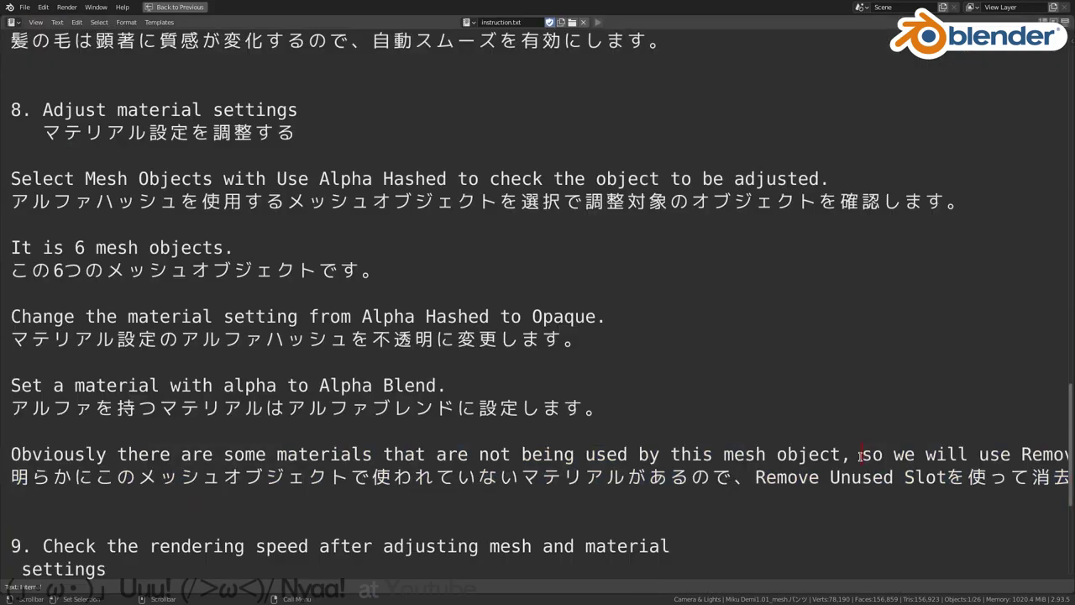
pyautogui.press('Return')
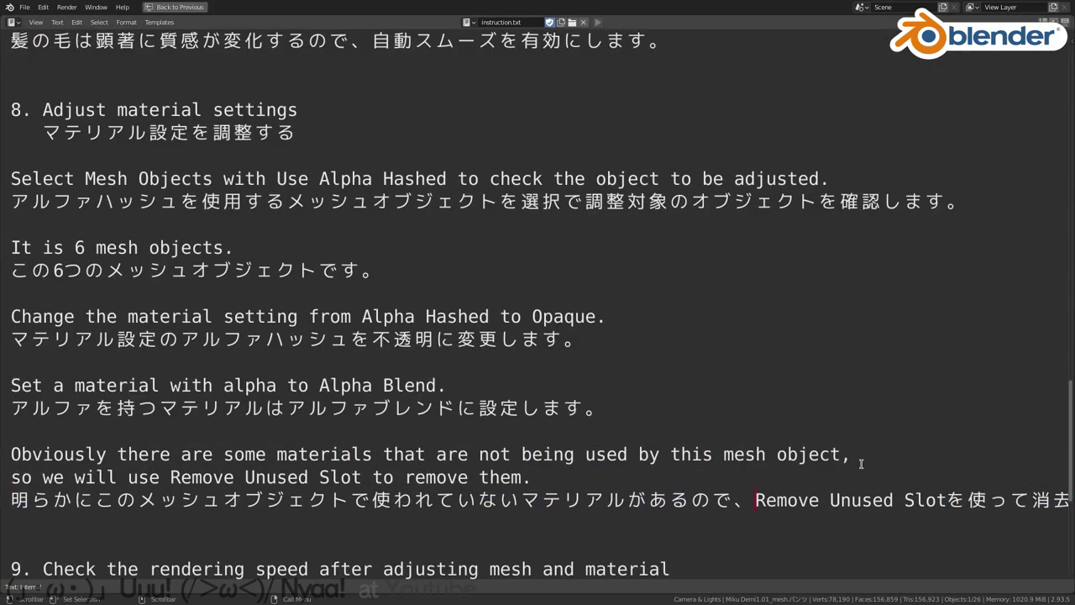
pyautogui.press('Return')
pyautogui.moveTo(1067, 523)
pyautogui.mouseDown()
pyautogui.moveTo(246, 523)
pyautogui.moveTo(11, 454)
pyautogui.mouseUp()
pyautogui.hotkey('ctrl', 'space')
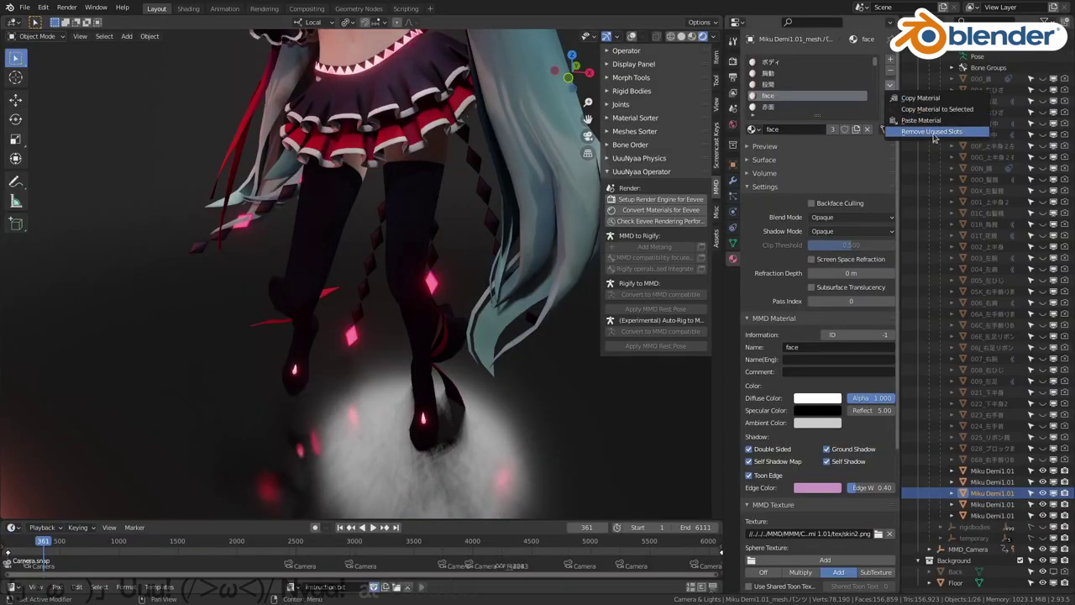
# Remove the 24 unused material slots from the mesh, keeping shadows Opaque
pyautogui.click(933, 132)
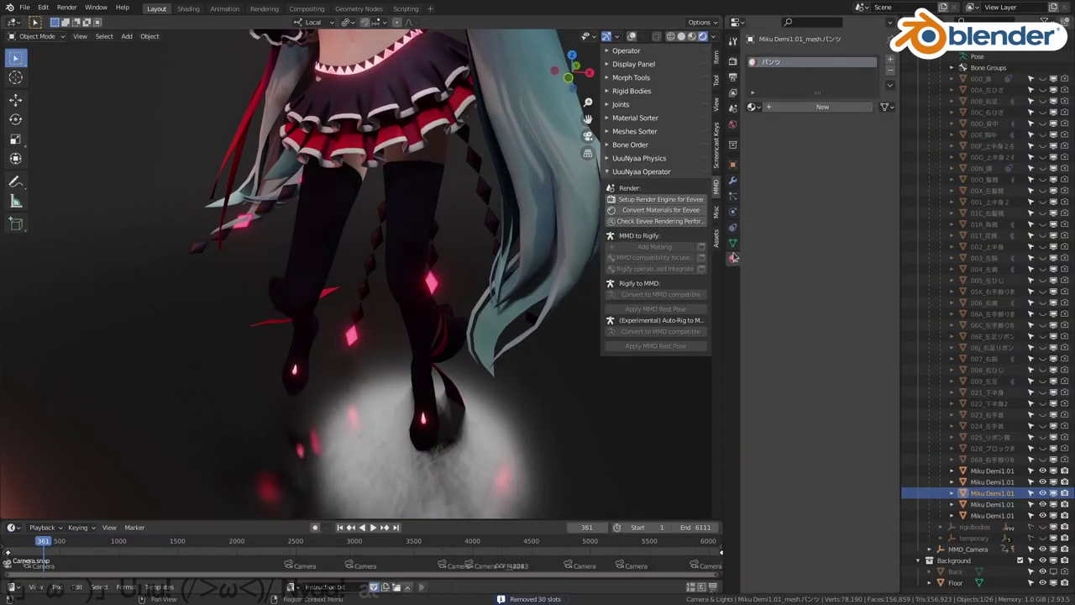
pyautogui.click(812, 61)
pyautogui.click(851, 208)
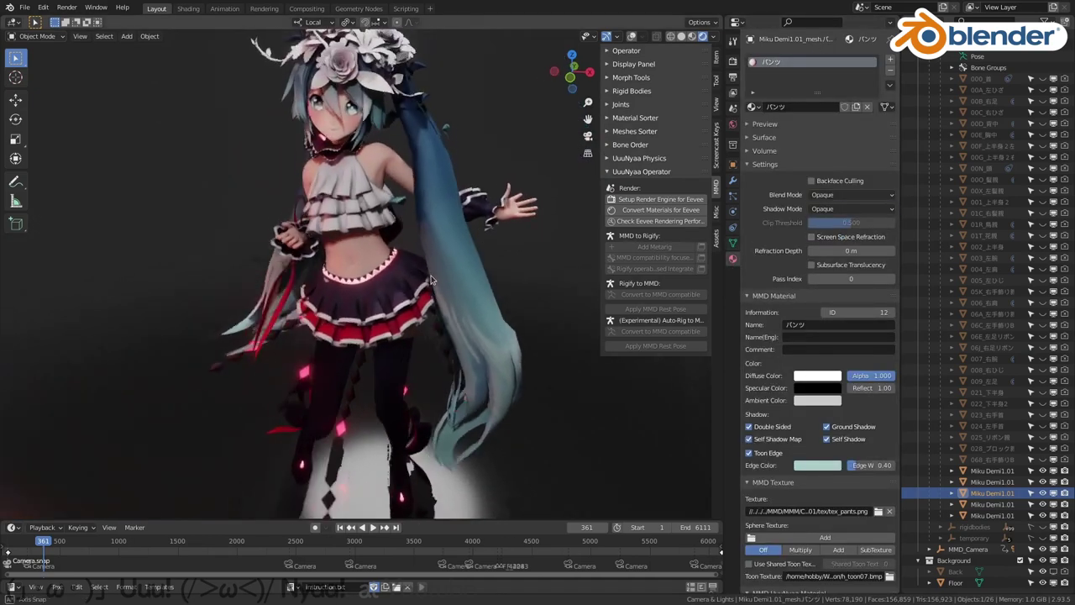
# Set the 白上着 white top material's Blend Mode and Shadow Mode to Opaque
pyautogui.click(983, 505)
pyautogui.click(851, 231)
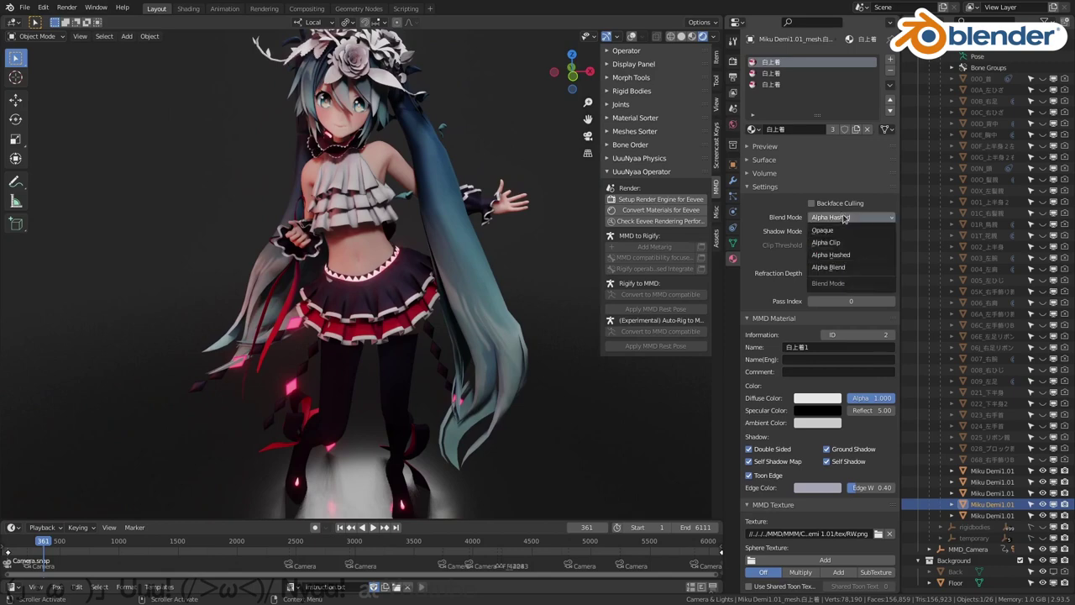
pyautogui.click(851, 277)
pyautogui.scroll(3, 397, 222)
pyautogui.scroll(-2, 398, 223)
pyautogui.click(851, 231)
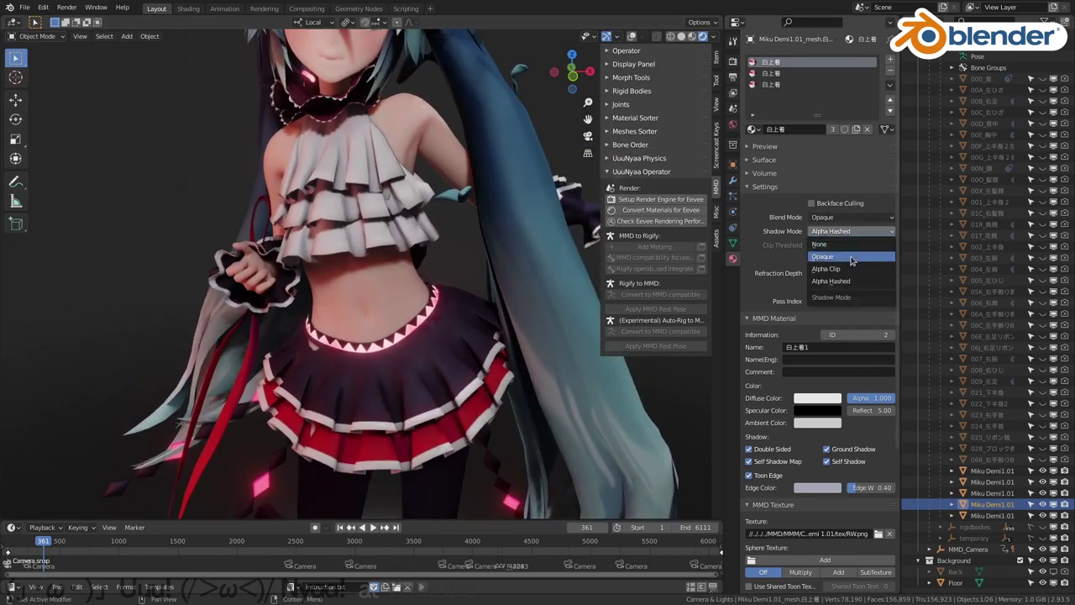
pyautogui.click(852, 258)
# Remove the unused material slots from the neck mesh
pyautogui.click(983, 515)
pyautogui.click(843, 220)
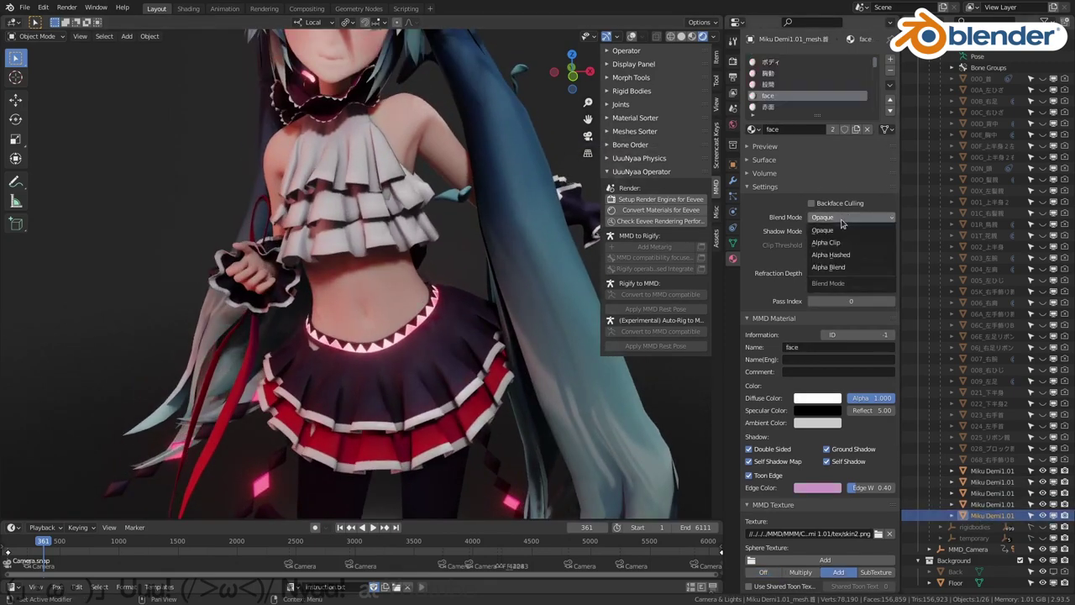
pyautogui.click(904, 131)
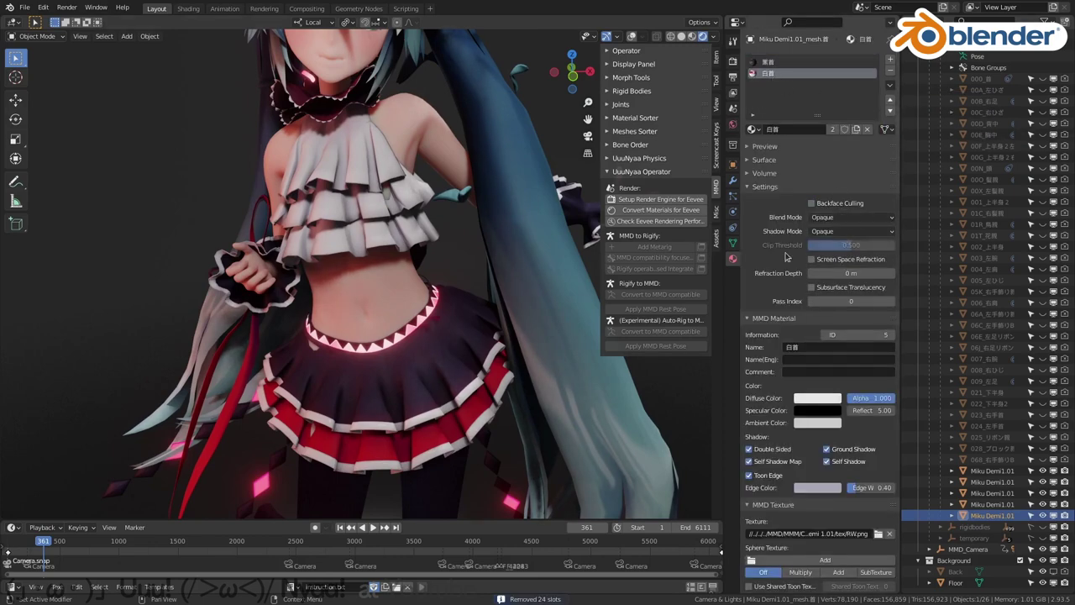
pyautogui.scroll(-3, 515, 294)
pyautogui.scroll(-2, 515, 294)
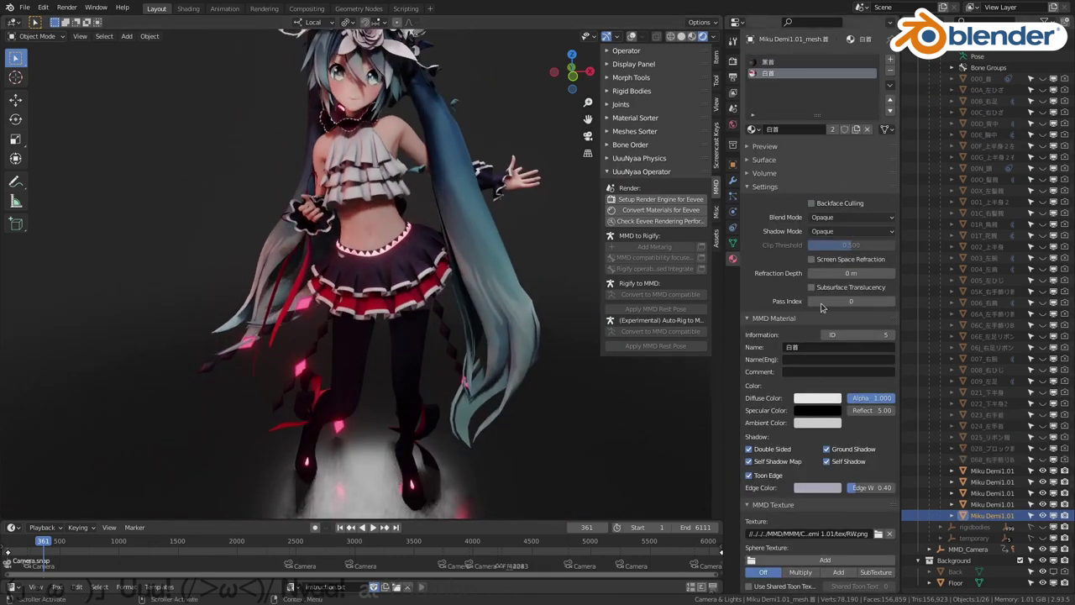
# Run the Eevee performance check, set the Floor material to Opaque blend and shadows, and recheck
pyautogui.click(650, 220)
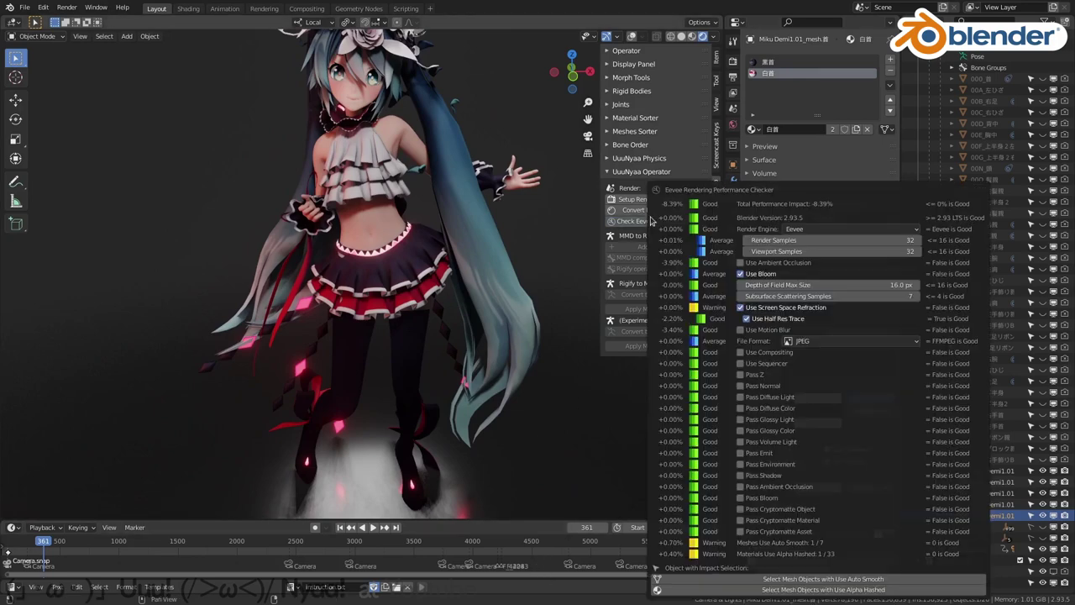
pyautogui.click(632, 461)
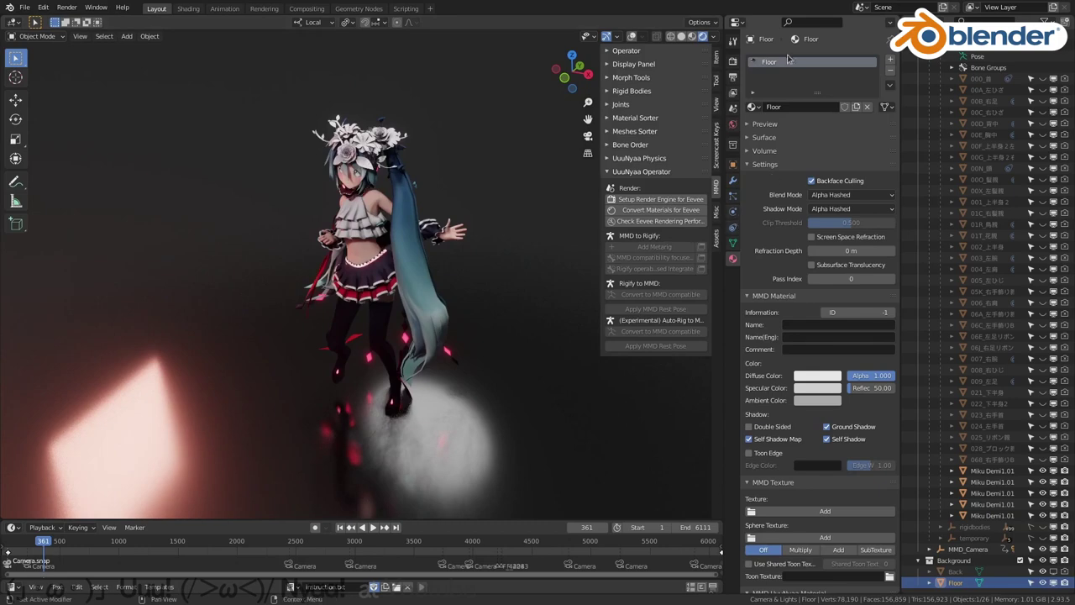
pyautogui.click(849, 194)
pyautogui.click(828, 207)
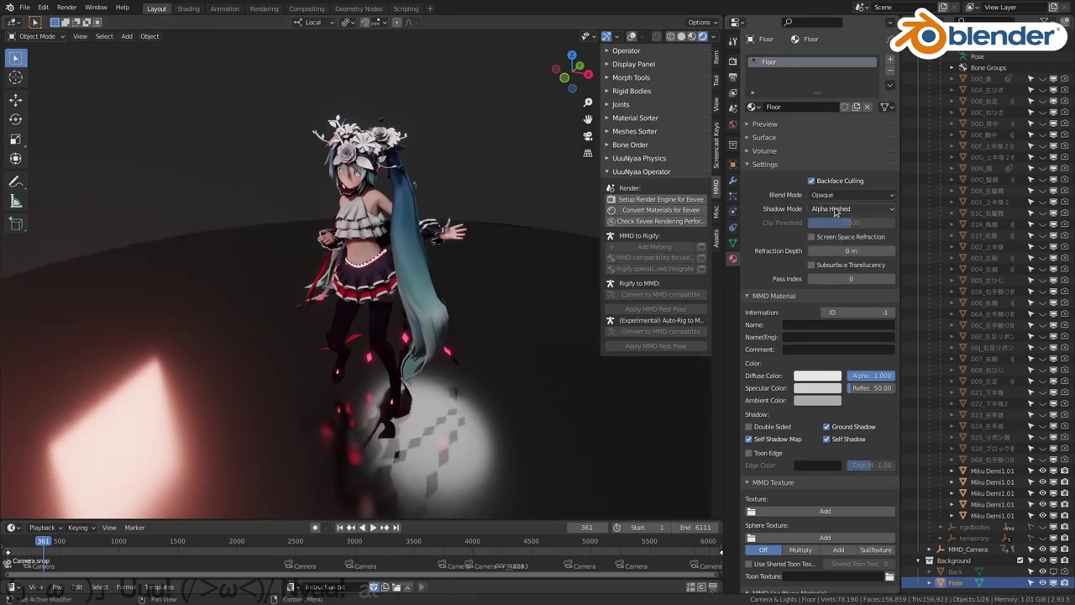
pyautogui.click(839, 209)
pyautogui.click(825, 234)
pyautogui.moveTo(504, 361)
pyautogui.mouseDown(button='middle')
pyautogui.moveTo(454, 340)
pyautogui.moveTo(721, 257)
pyautogui.mouseUp(button='middle')
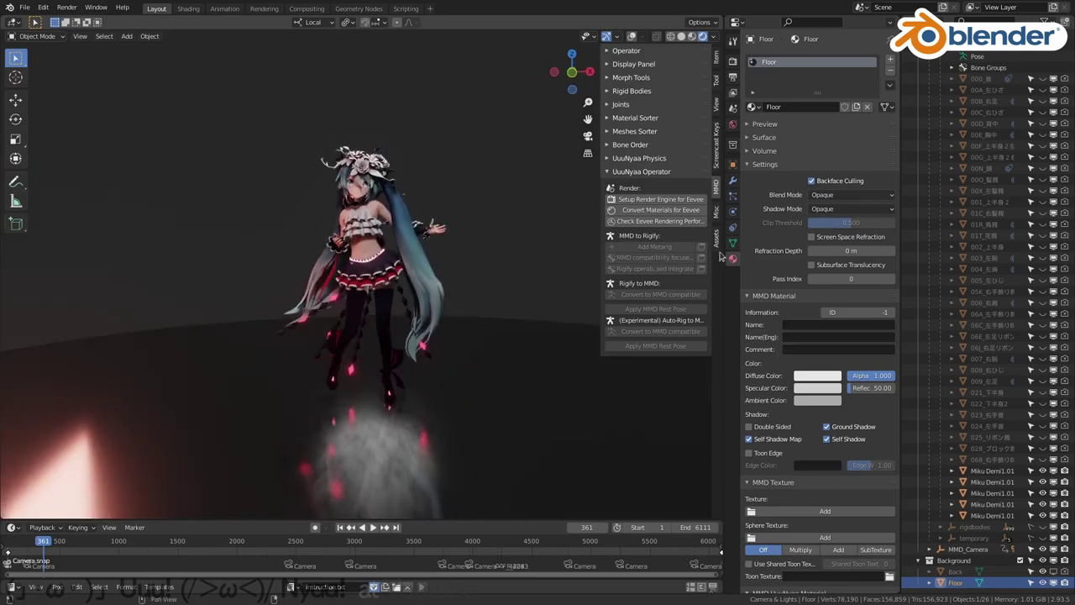
pyautogui.click(666, 222)
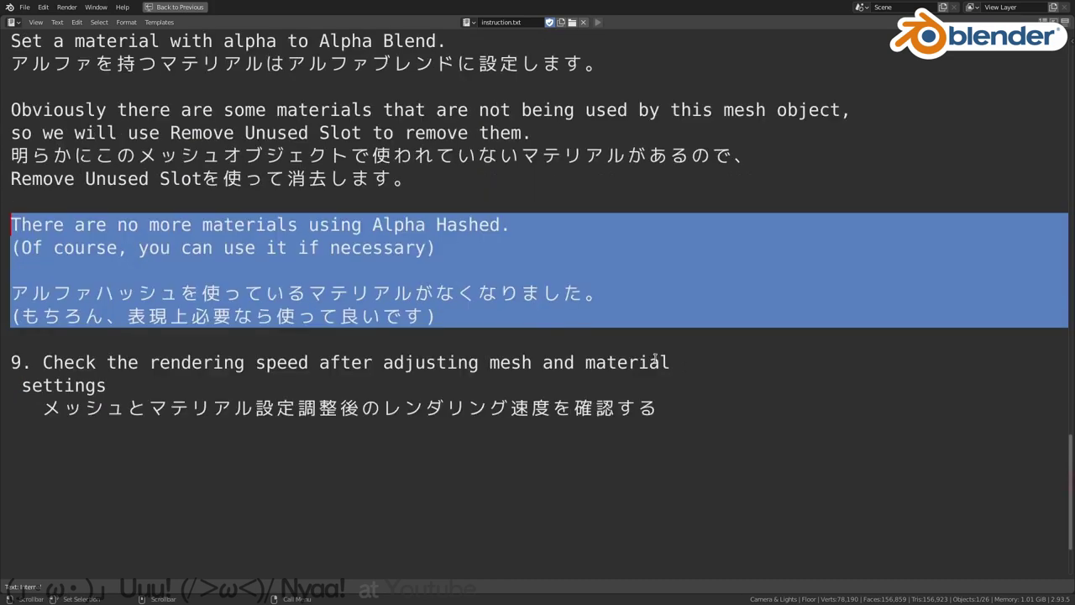
# Join the wrapped settings line onto step 9's heading
pyautogui.click(682, 366)
pyautogui.press('Delete')
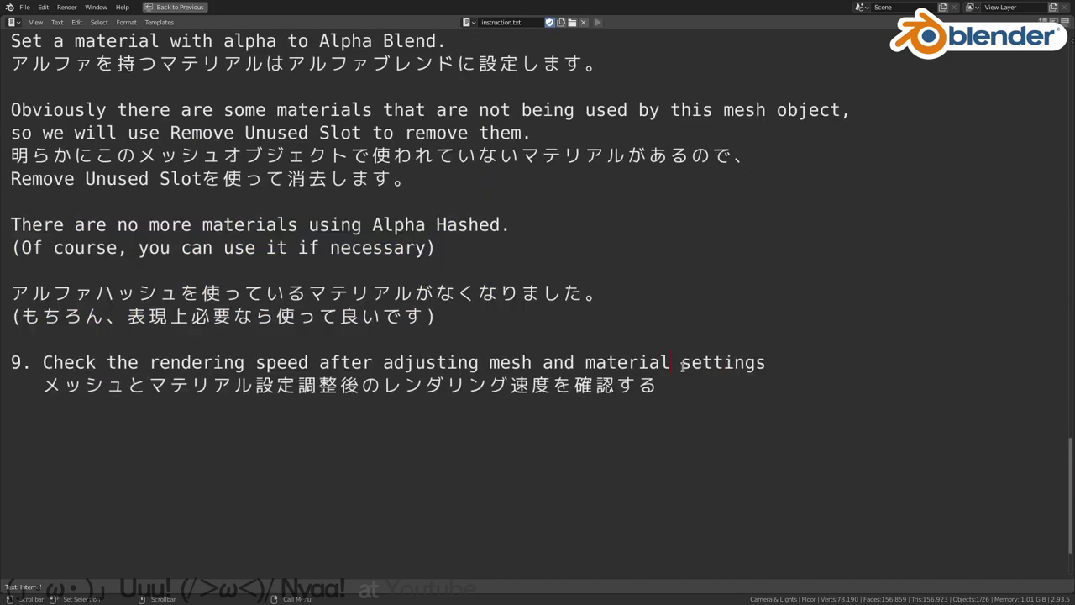
pyautogui.moveTo(683, 422); pyautogui.dragTo(2, 354)
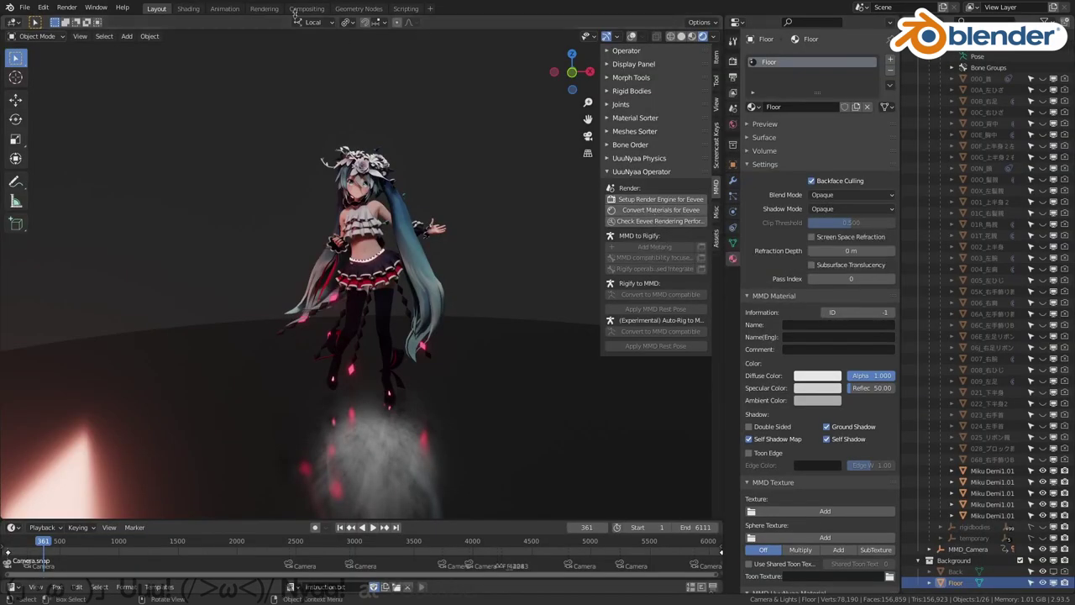
# Run a test animation render from the Rendering workspace, check per-frame times, then stop it
pyautogui.click(264, 9)
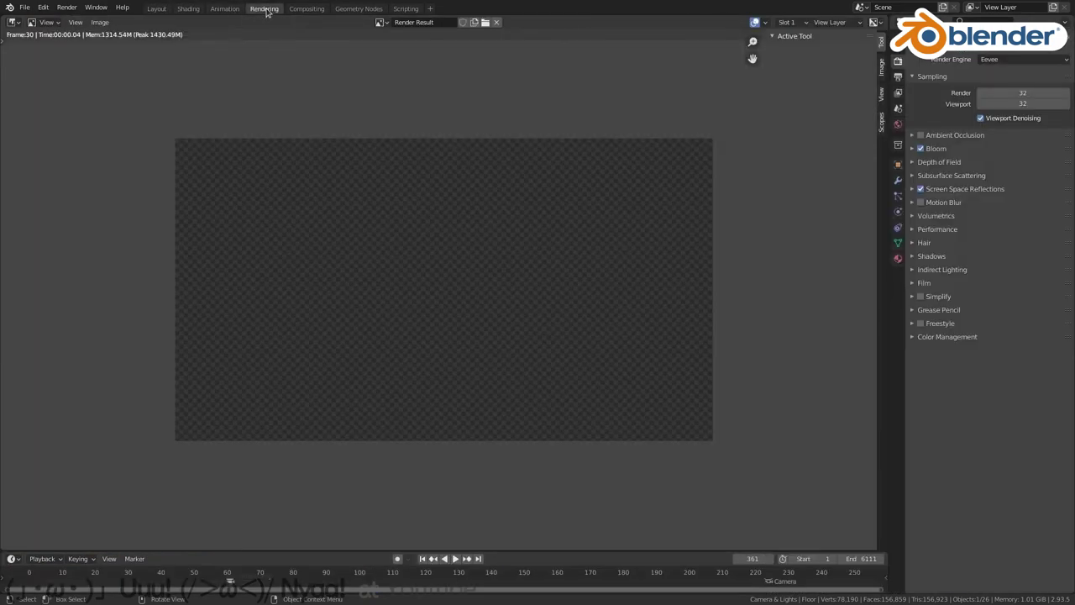
pyautogui.click(96, 8)
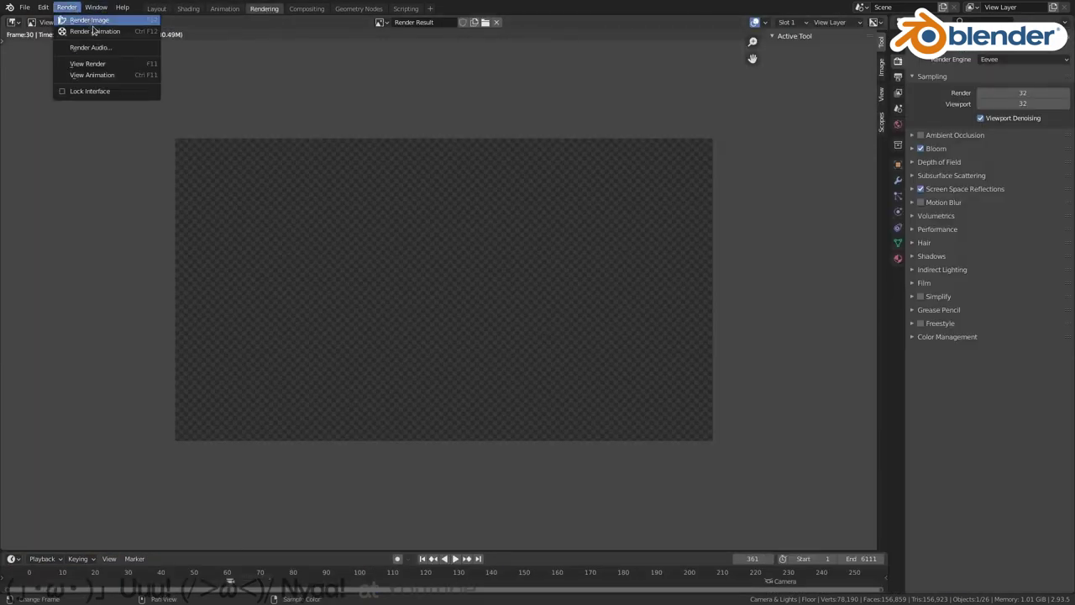
pyautogui.click(95, 32)
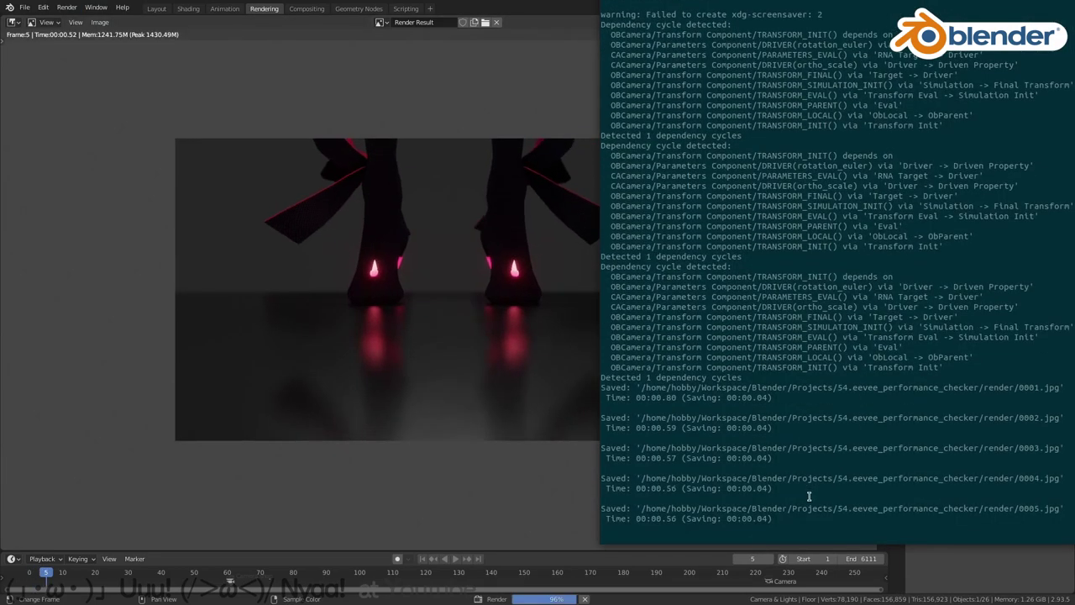
pyautogui.moveTo(667, 531); pyautogui.dragTo(680, 478)
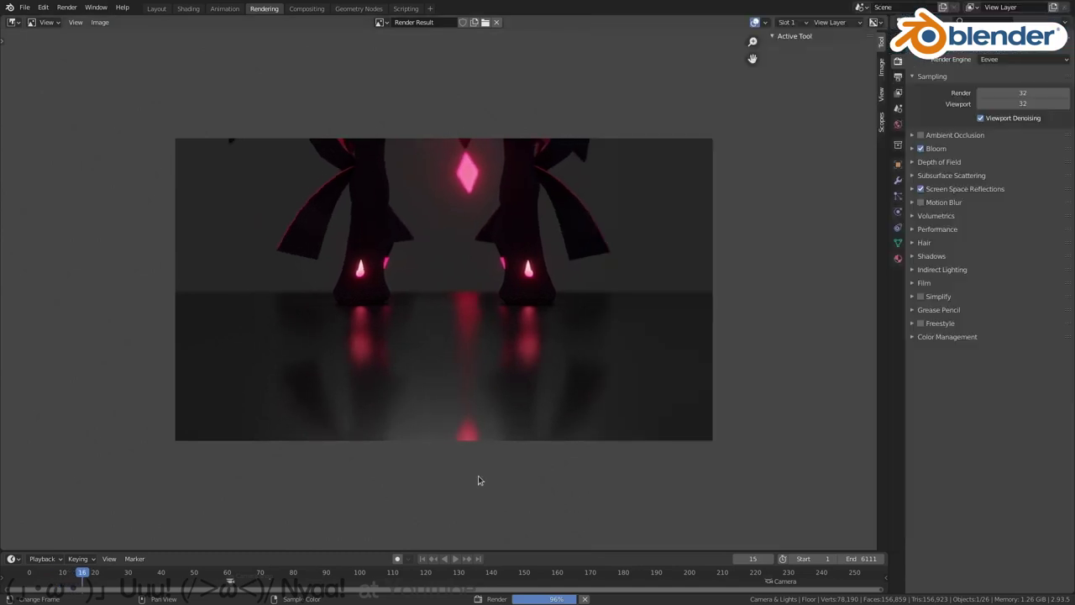
pyautogui.click(478, 476)
pyautogui.press('Escape')
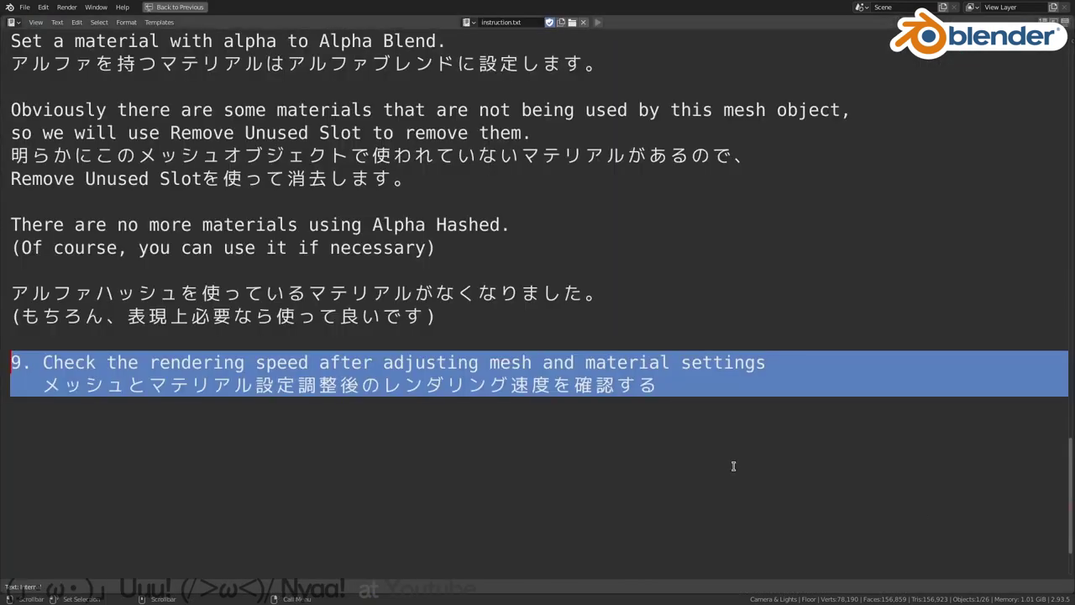
# Add notes for 0.57 seconds per frame, the 3% speed-up, and 'Finished. It's easy.'
pyautogui.click(714, 464)
pyautogui.write("It's about 0.57 seconds per frame. 1フレームあたり0.57秒くらいになりました。")
pyautogui.scroll(-1, 840, 420)
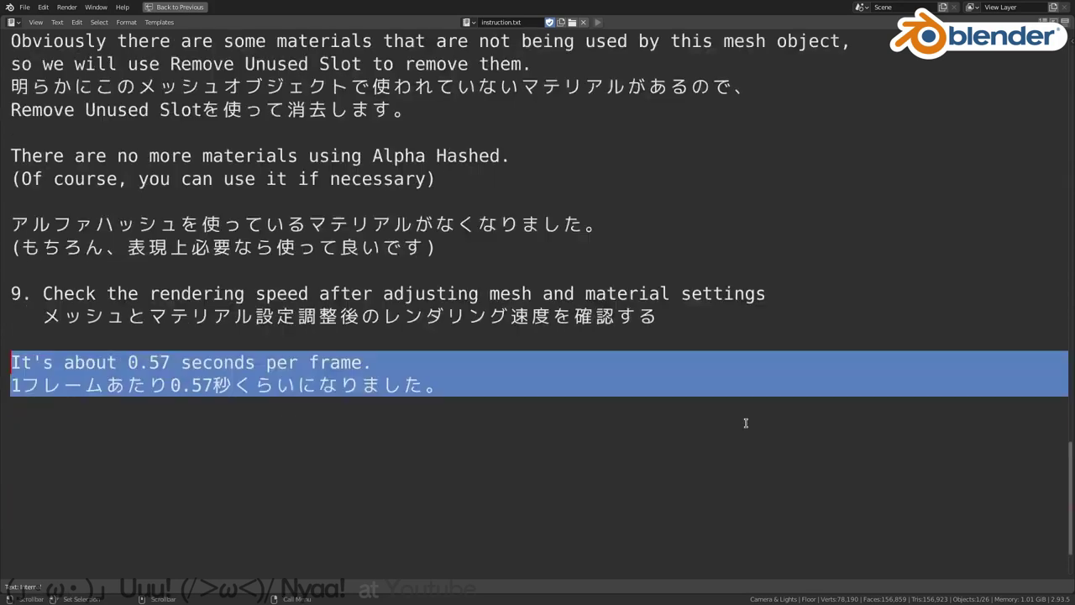
pyautogui.scroll(-2, 1013, 420)
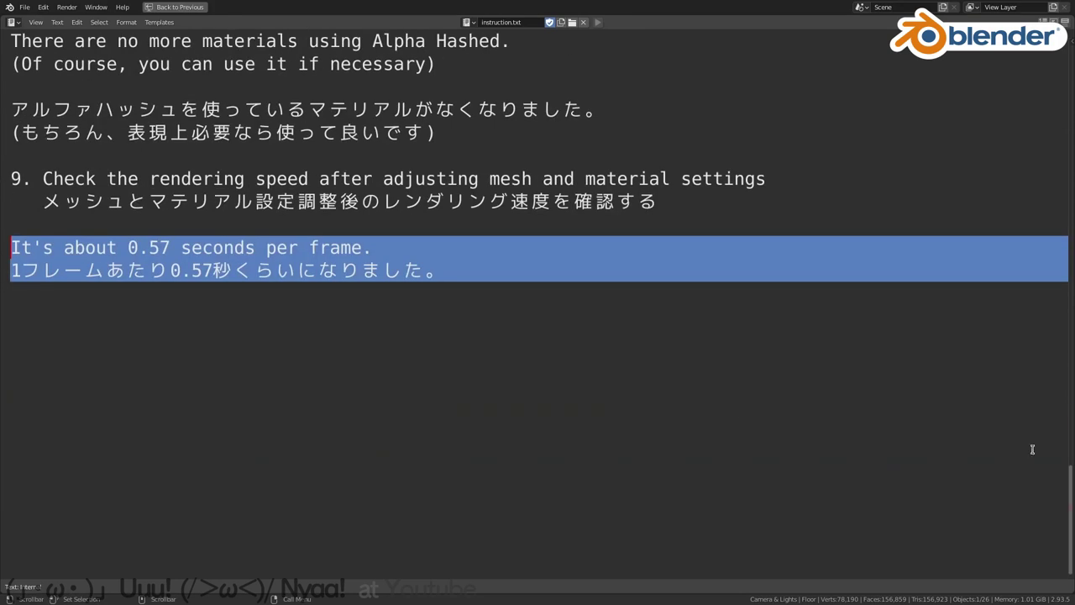
pyautogui.click(943, 423)
pyautogui.write("At render adjusted, it took 0.6 seconds, but now it's about 3% faster! レンダー調整後では0.6秒かかっていたのが、3%程度高速化できました！")
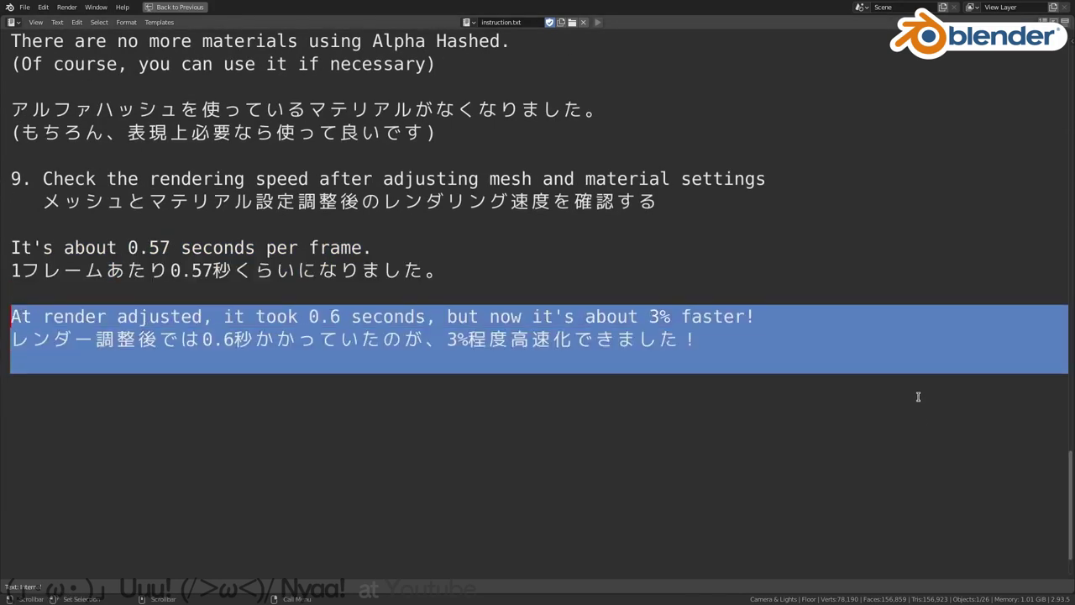
pyautogui.scroll(-2, 906, 399)
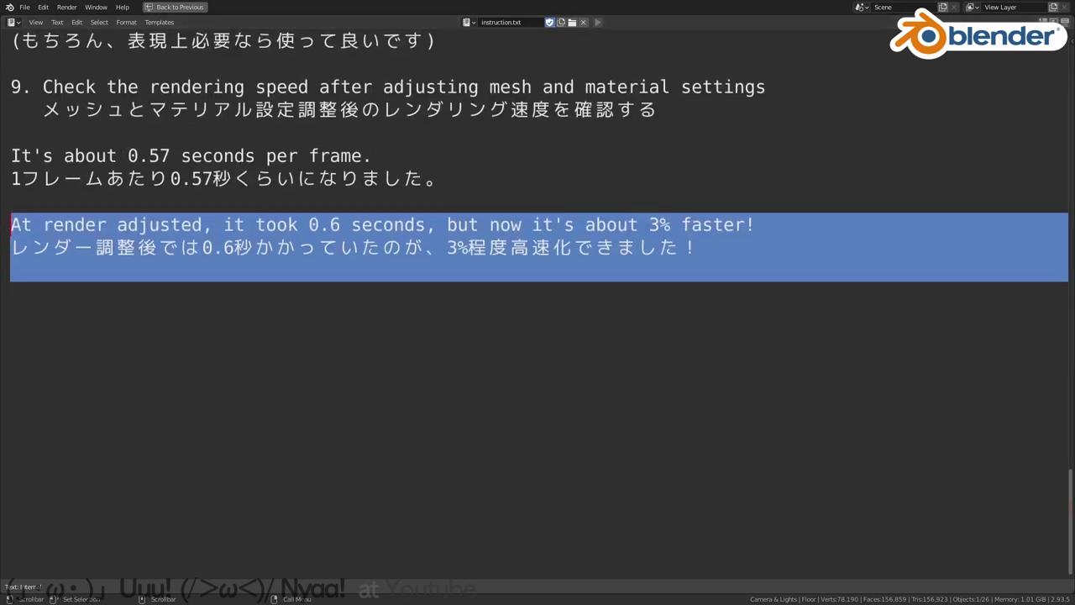
pyautogui.click(764, 410)
pyautogui.write("Finished. It's easy. 完成です。簡単ですね。")
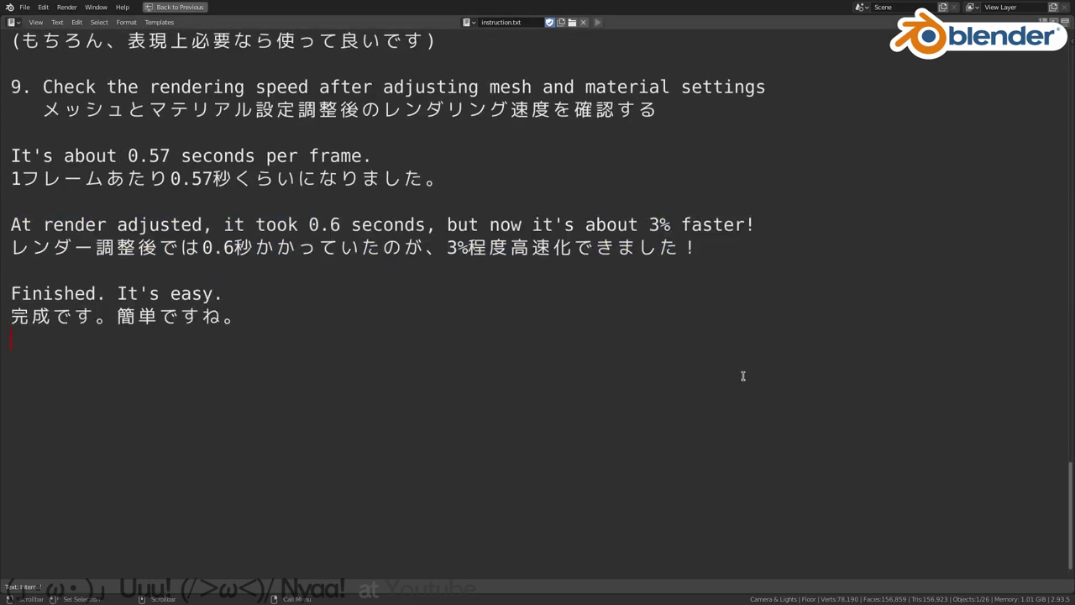
pyautogui.hotkey('shift', 'Up')
pyautogui.hotkey('shift', 'Up')
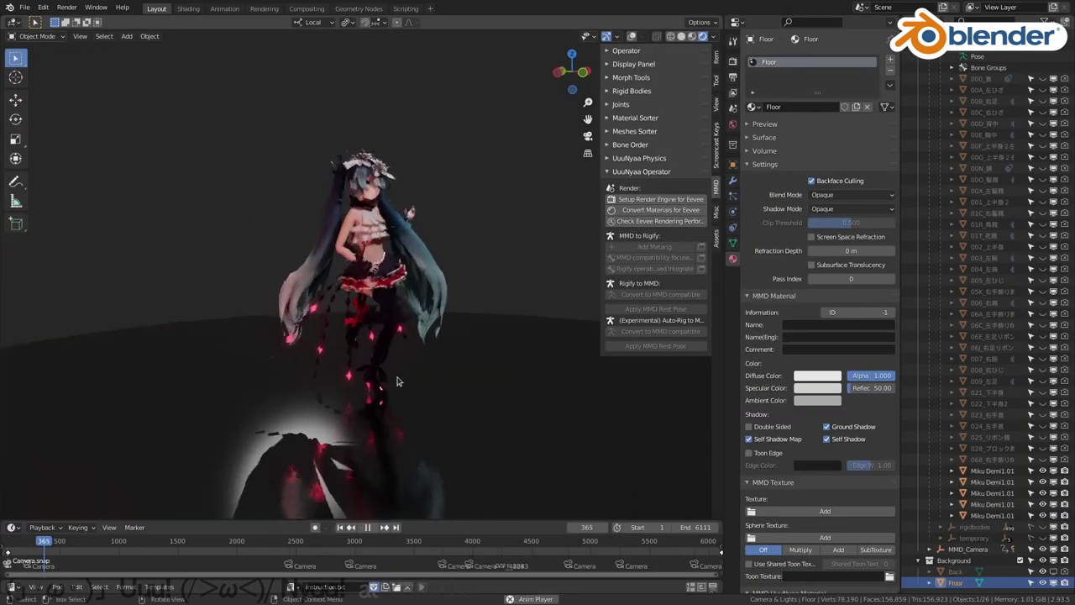
# Add the step 10 heading about lowering sampling to the notes
pyautogui.hotkey('shift', 'alt', 'z')
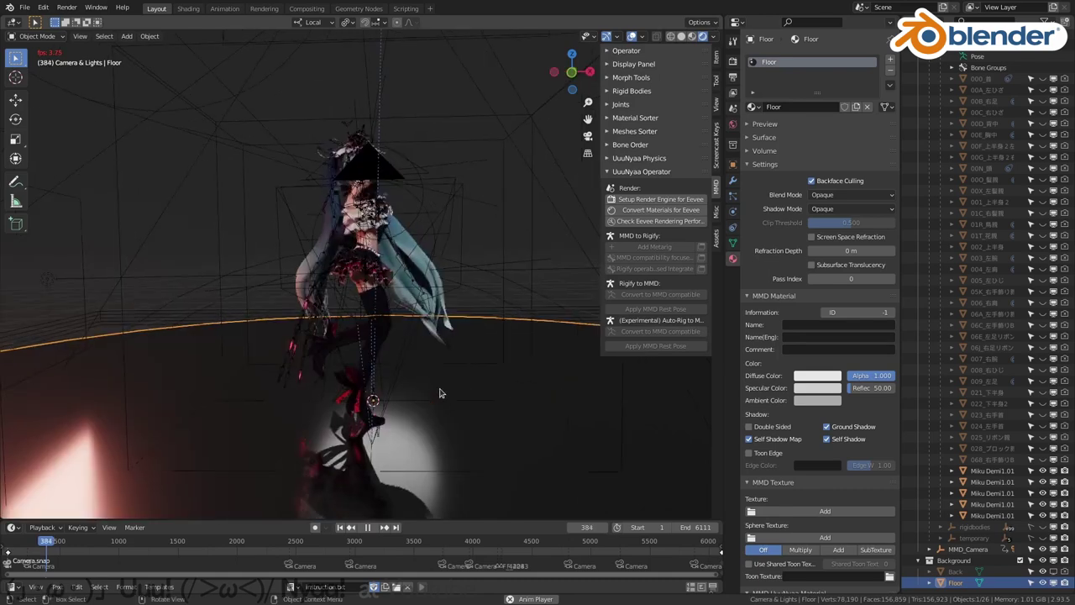
pyautogui.hotkey('ctrl', 'space')
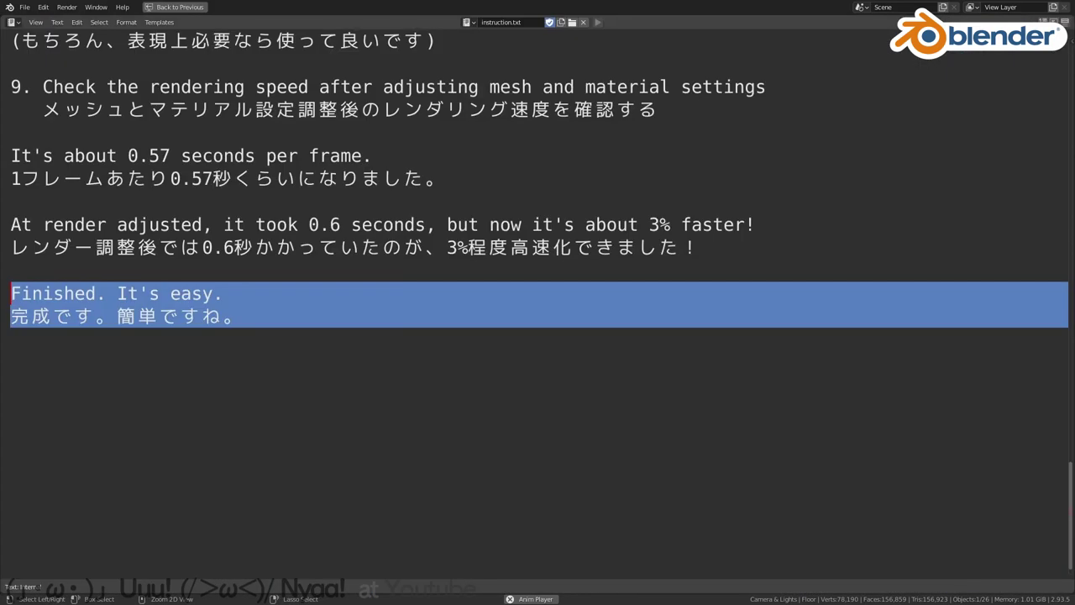
pyautogui.click(548, 397)
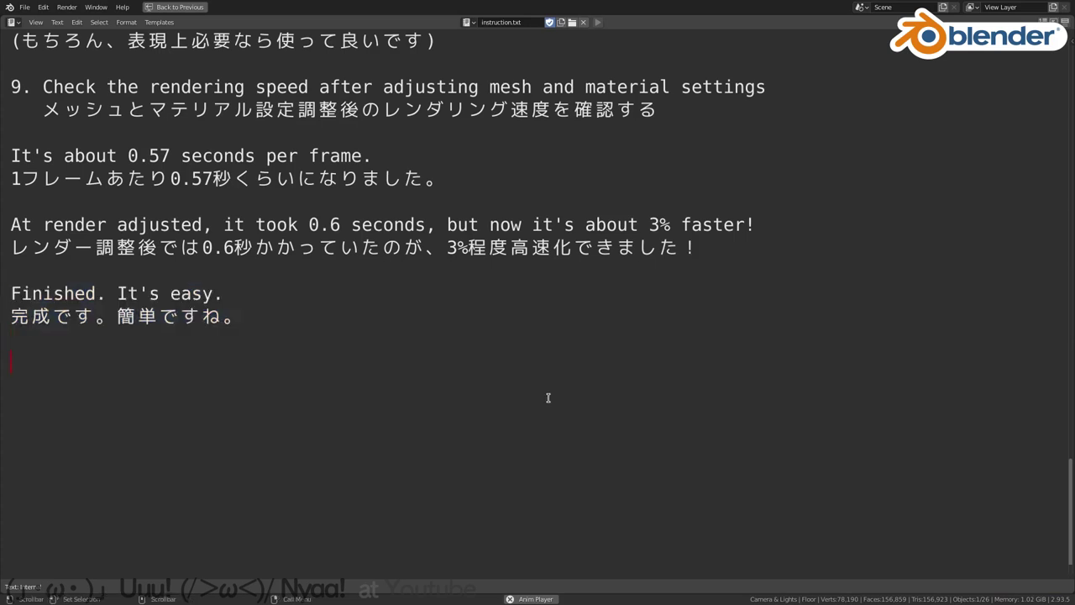
pyautogui.write('10. さらにサンプリングを小さくする')
pyautogui.hotkey('shift', 'Up')
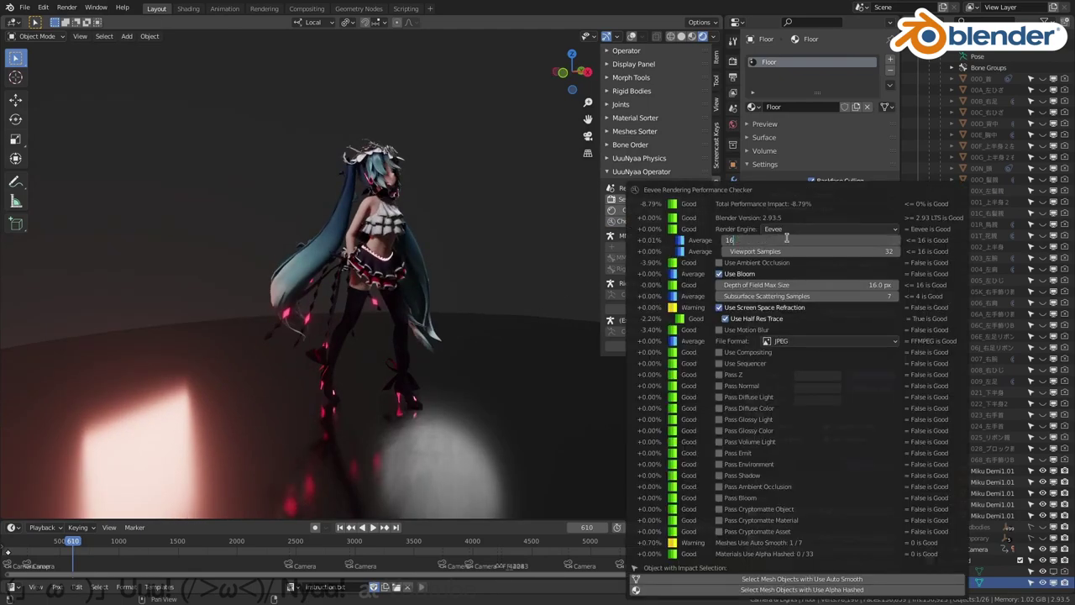
# Set both Render Samples and Viewport Samples to 16
pyautogui.press('Return')
pyautogui.click(791, 251)
pyautogui.write('16')
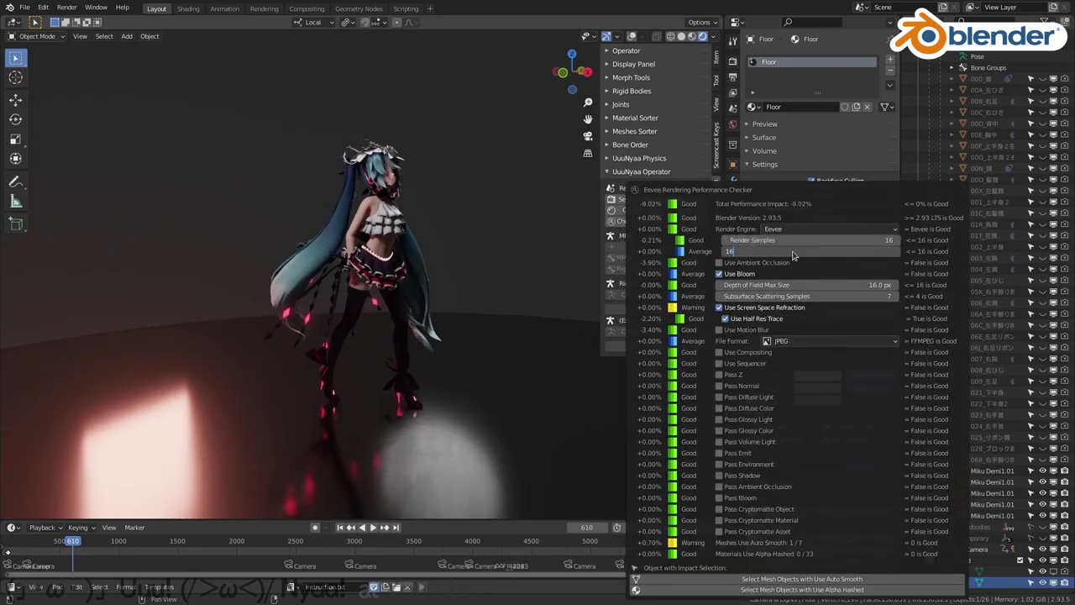
pyautogui.press('Return')
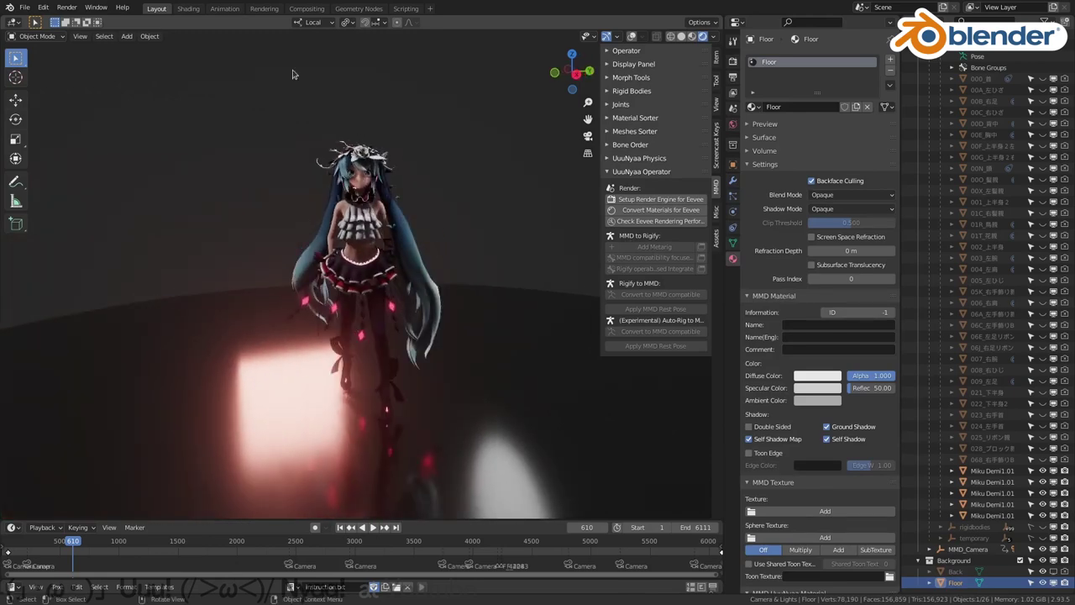
# Render the animation from the Rendering workspace and view the per-frame times in the log
pyautogui.click(263, 8)
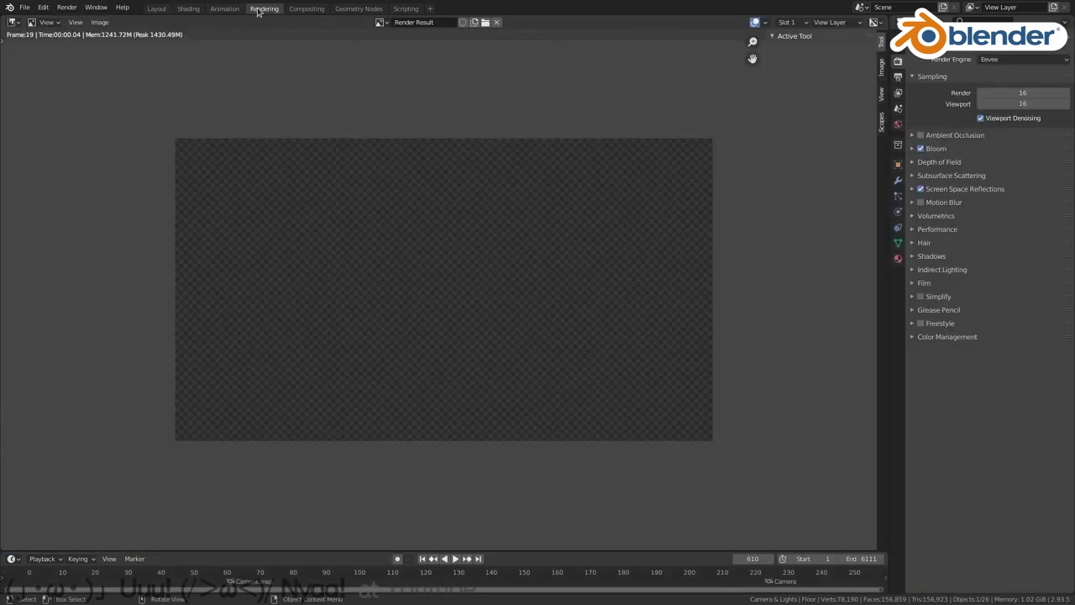
pyautogui.click(69, 8)
pyautogui.click(90, 33)
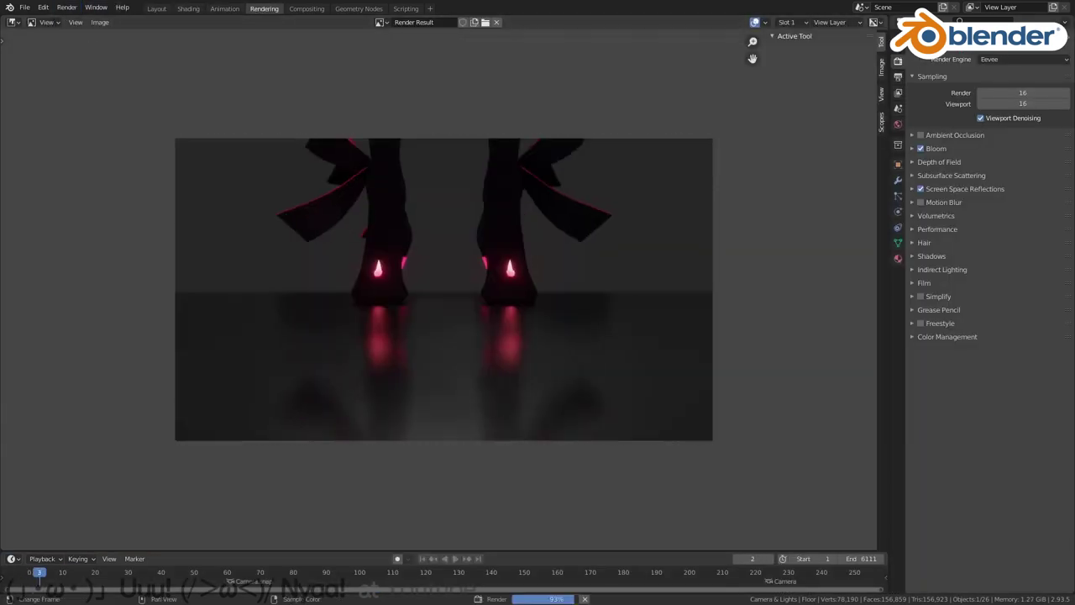
pyautogui.hotkey('alt', 'Tab')
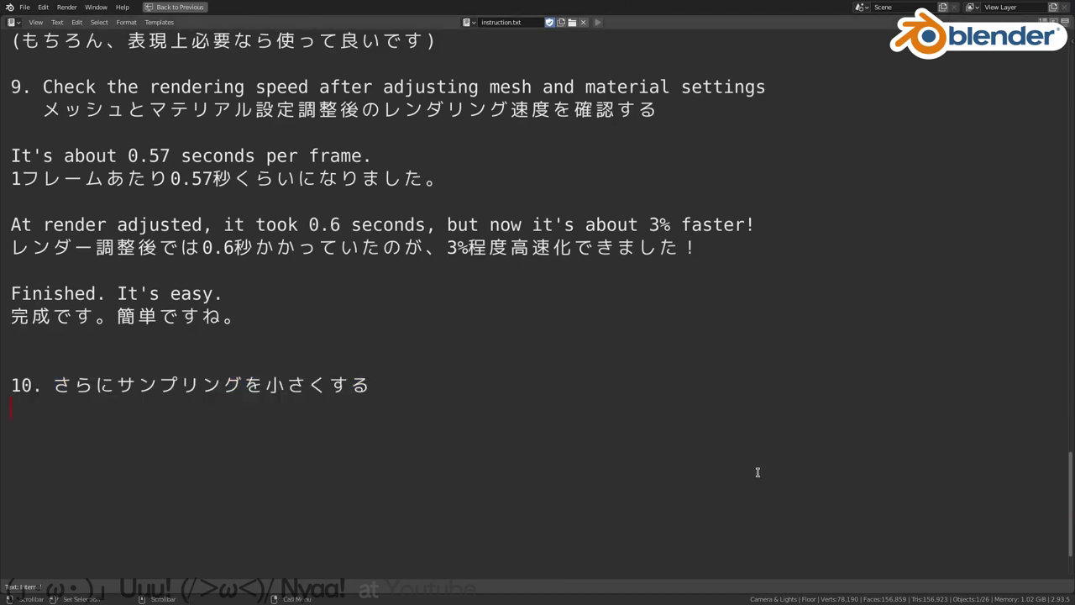
# Add the 0.45 seconds per frame note and the speed-versus-quality trade-off paragraph
pyautogui.hotkey('shift', 'Up')
pyautogui.hotkey('shift', 'Up')
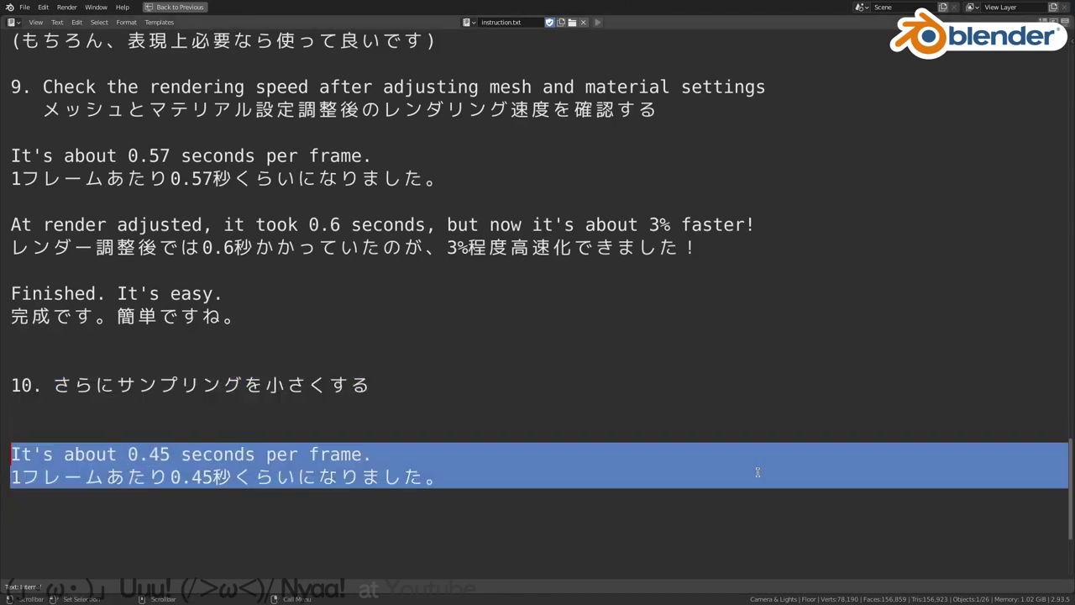
pyautogui.click(846, 526)
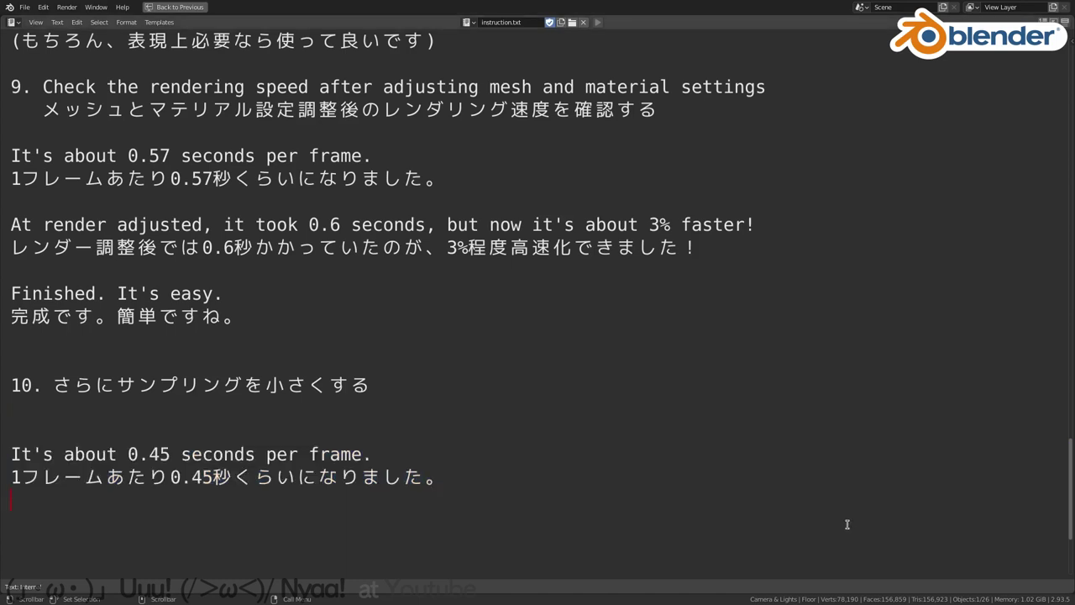
pyautogui.hotkey('ctrl', 'v')
pyautogui.hotkey('shift', 'Up')
pyautogui.hotkey('shift', 'Up')
# Break the trade-off sentences after なので、 and before "so"
pyautogui.click(682, 525)
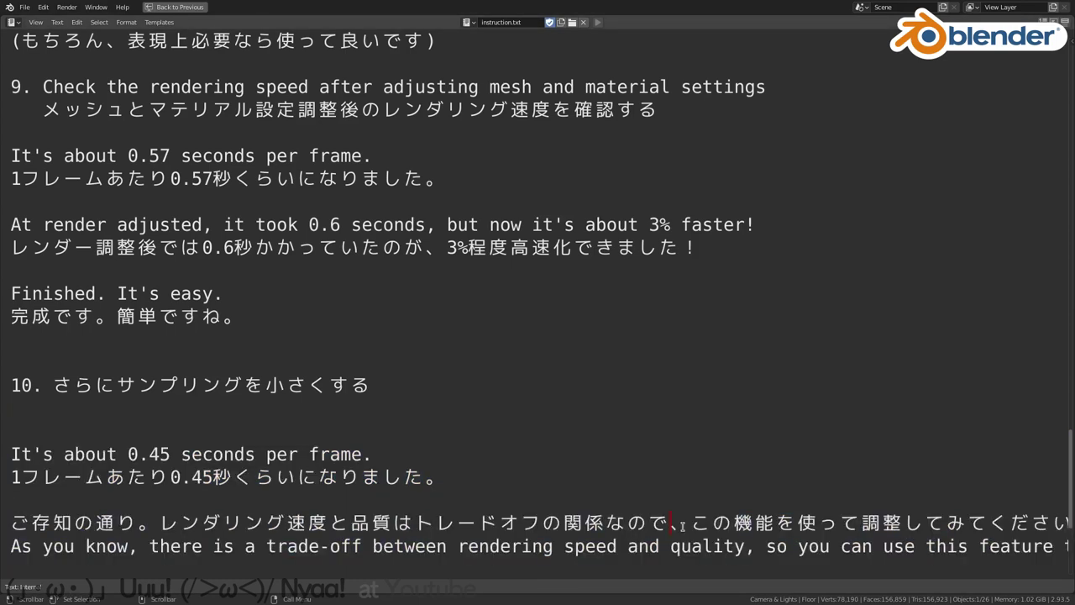
pyautogui.press('Return')
pyautogui.scroll(-3, 736, 483)
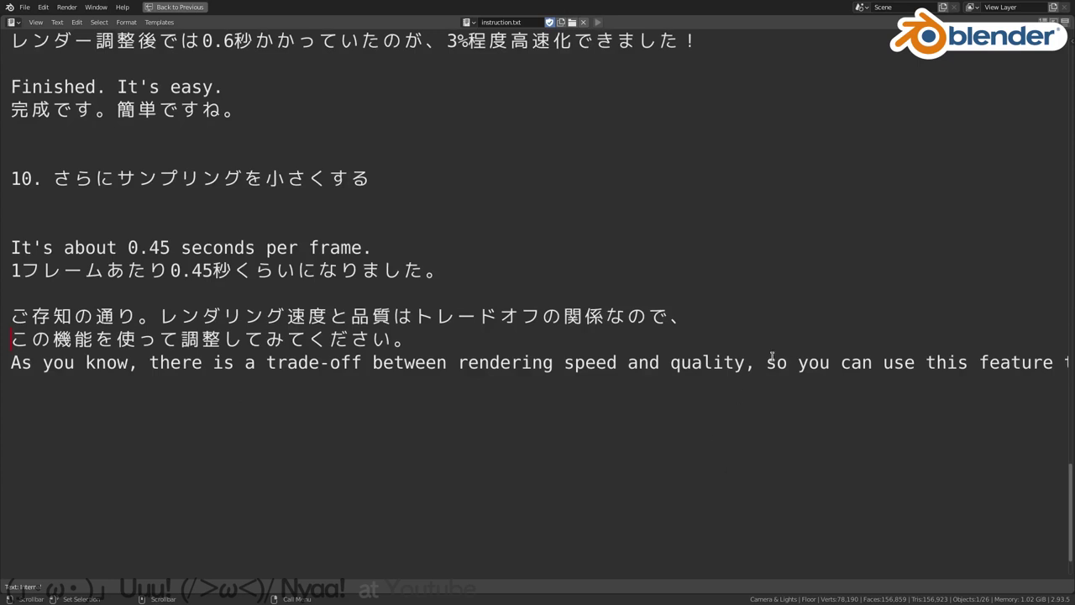
pyautogui.press('BackSpace')
pyautogui.press('Return')
pyautogui.press('Down')
pyautogui.hotkey('shift', 'Up')
pyautogui.hotkey('shift', 'Up')
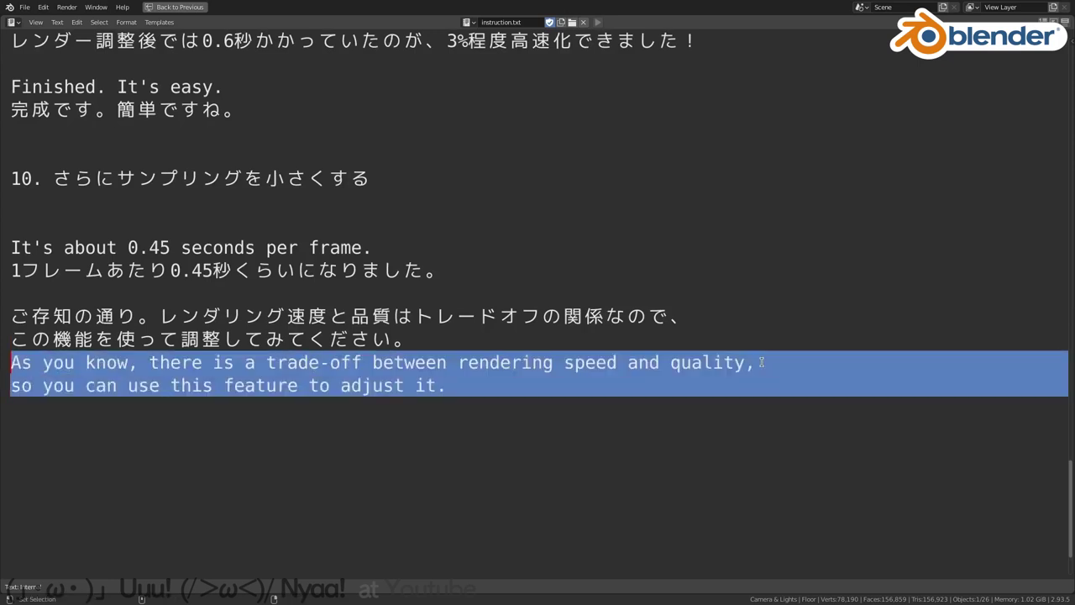
pyautogui.hotkey('shift', 'Up')
pyautogui.hotkey('shift', 'Up')
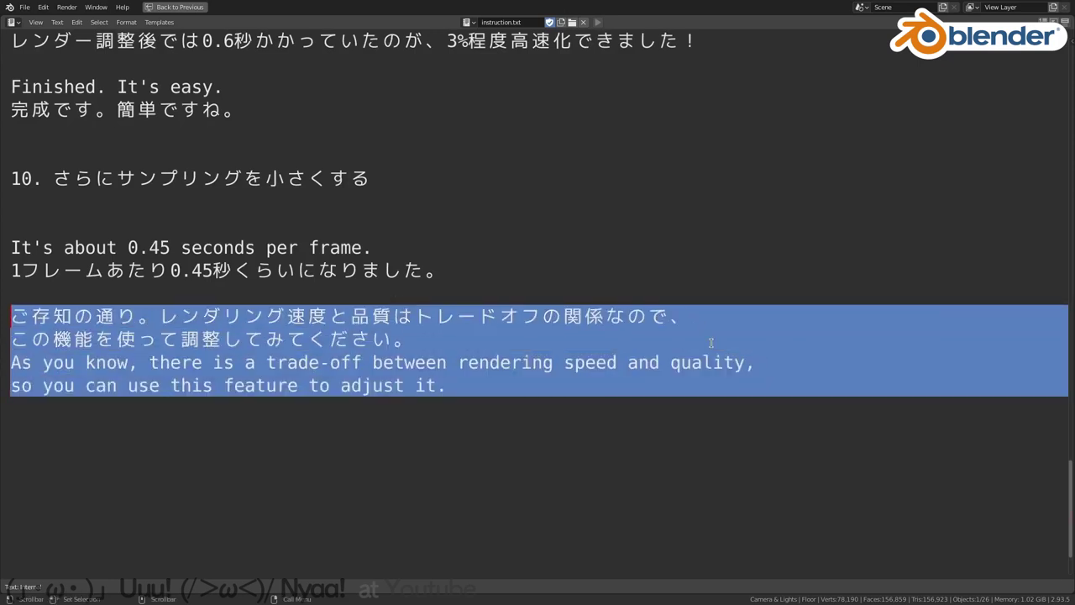